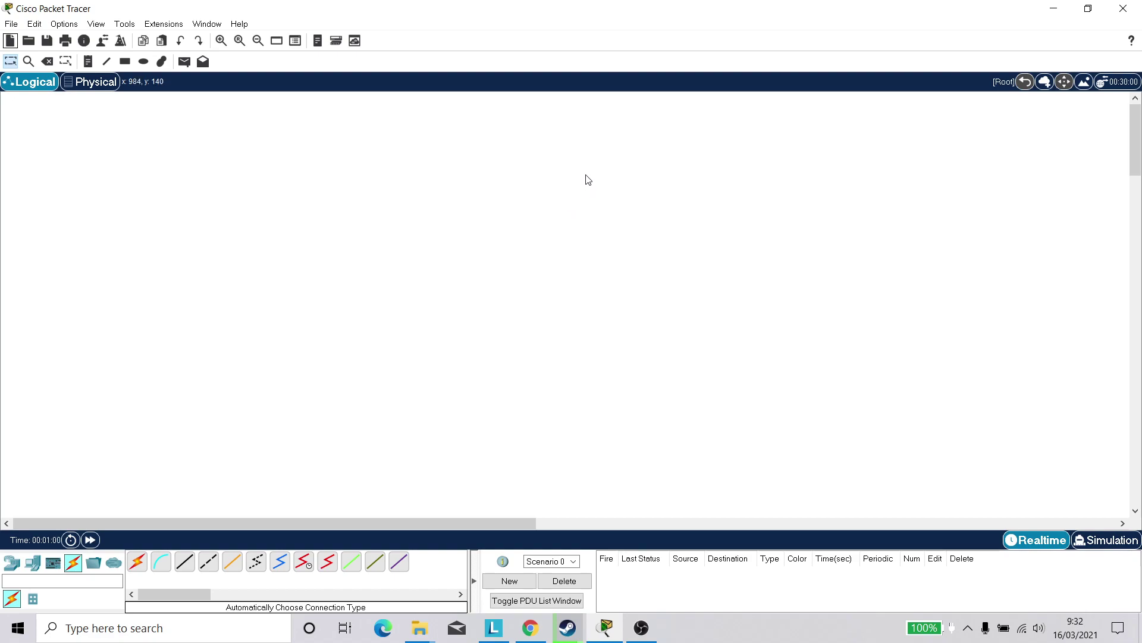
Place two 2811 routers side by side in the upper part of the workspace
{"action": "left_click", "coordinate": [12, 562]}
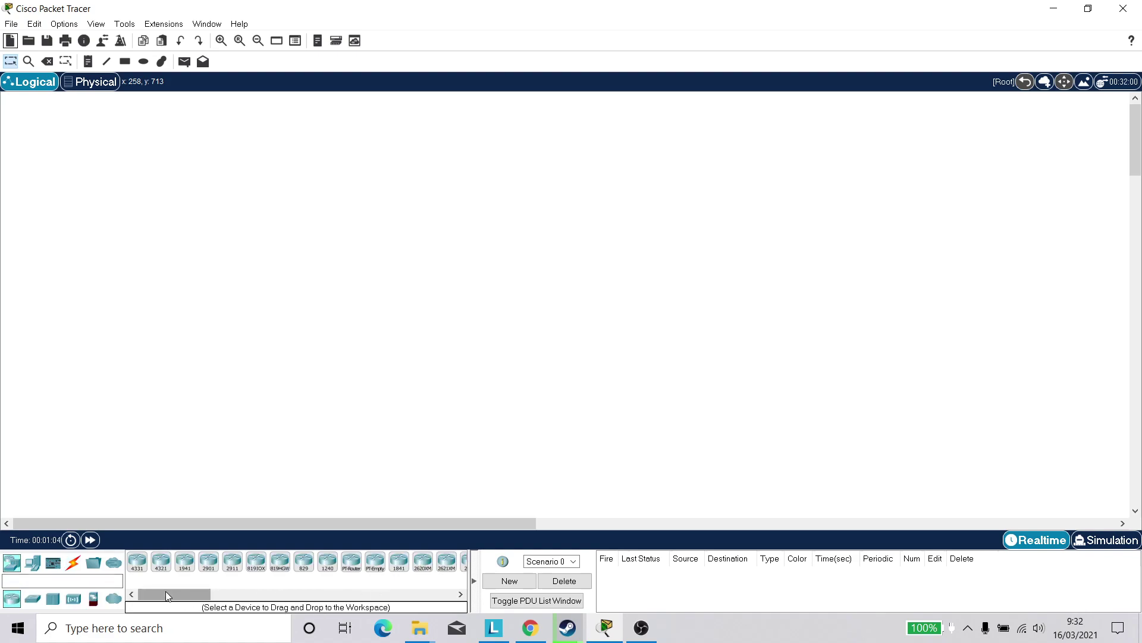
{"action": "mouse_move", "coordinate": [166, 591]}
{"action": "left_mouse_down"}
{"action": "mouse_move", "coordinate": [266, 591]}
{"action": "mouse_move", "coordinate": [187, 590]}
{"action": "left_mouse_up"}
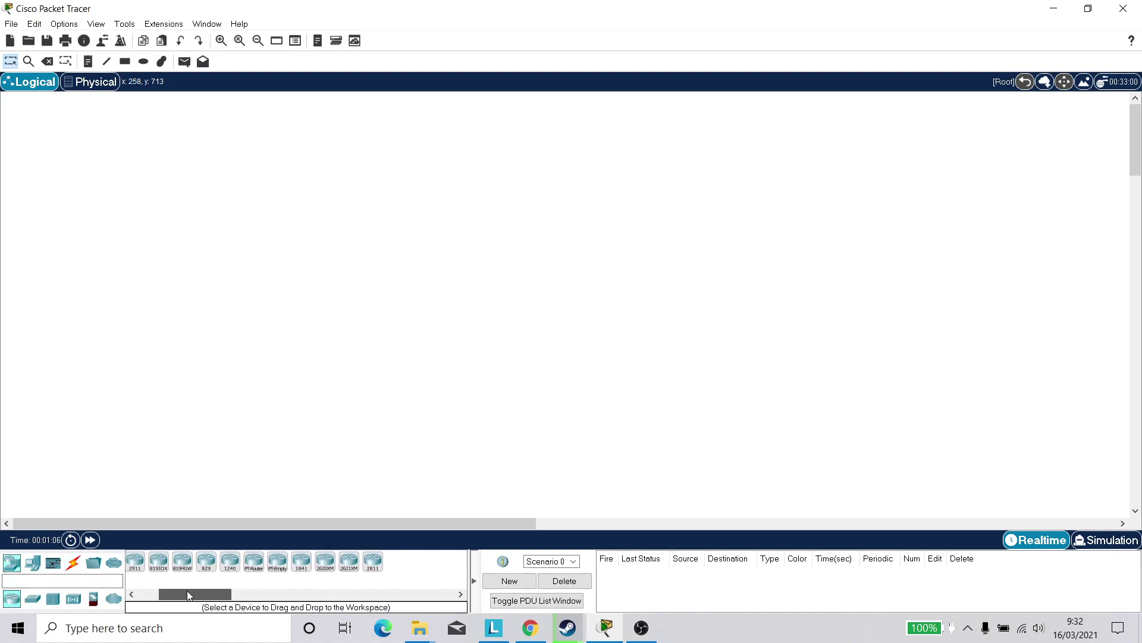
{"action": "left_click", "coordinate": [374, 561]}
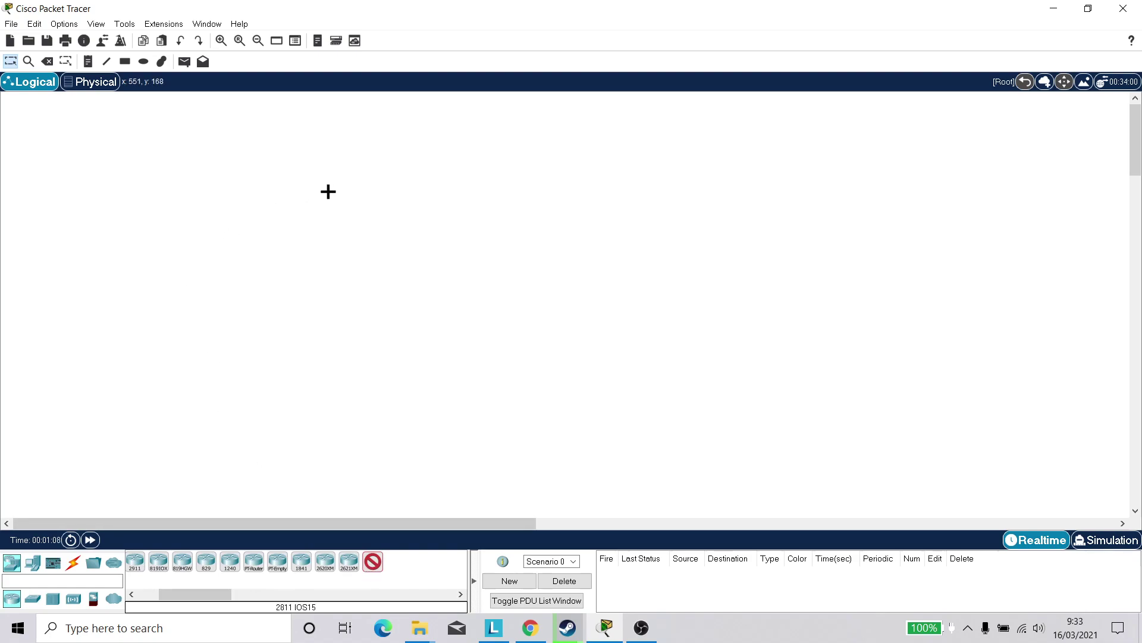
{"action": "left_click", "coordinate": [356, 177]}
{"action": "left_click", "coordinate": [373, 562]}
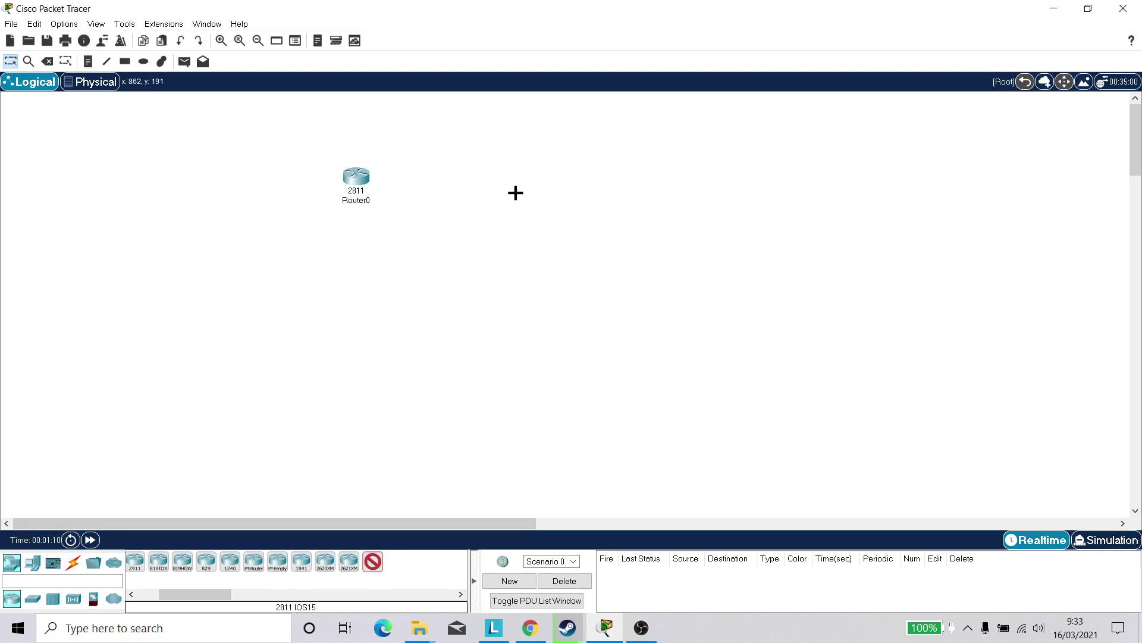
{"action": "left_click", "coordinate": [526, 169]}
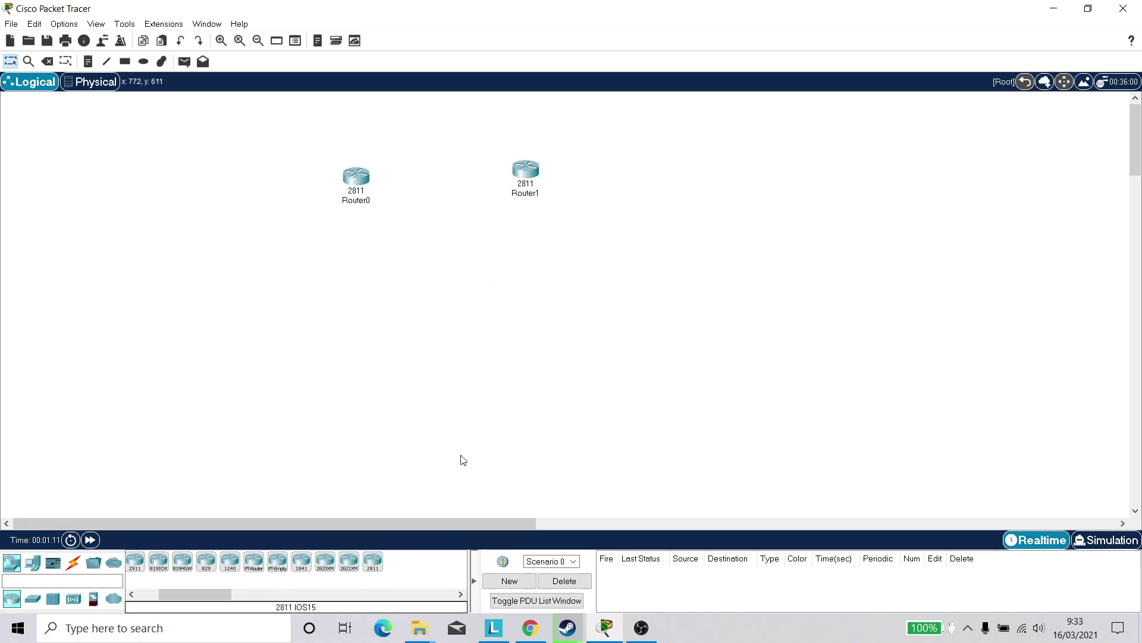
Add two 2950T-24 switches, one below each router
{"action": "left_click", "coordinate": [33, 598]}
{"action": "left_click", "coordinate": [328, 562]}
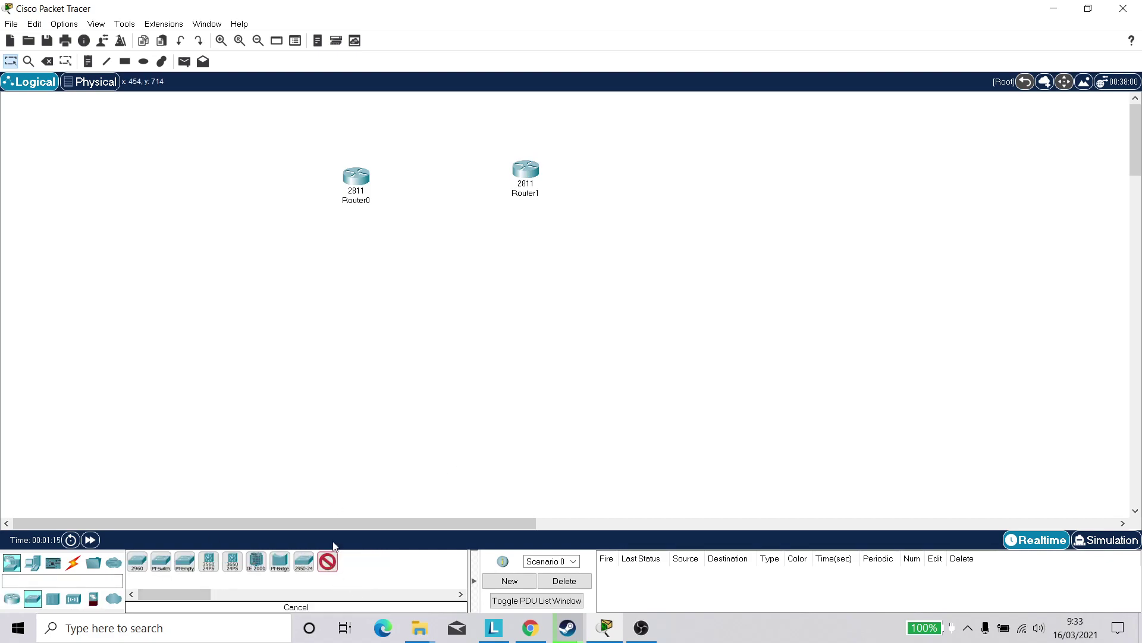
{"action": "left_click", "coordinate": [310, 269]}
{"action": "left_click", "coordinate": [333, 571]}
{"action": "left_click", "coordinate": [584, 263]}
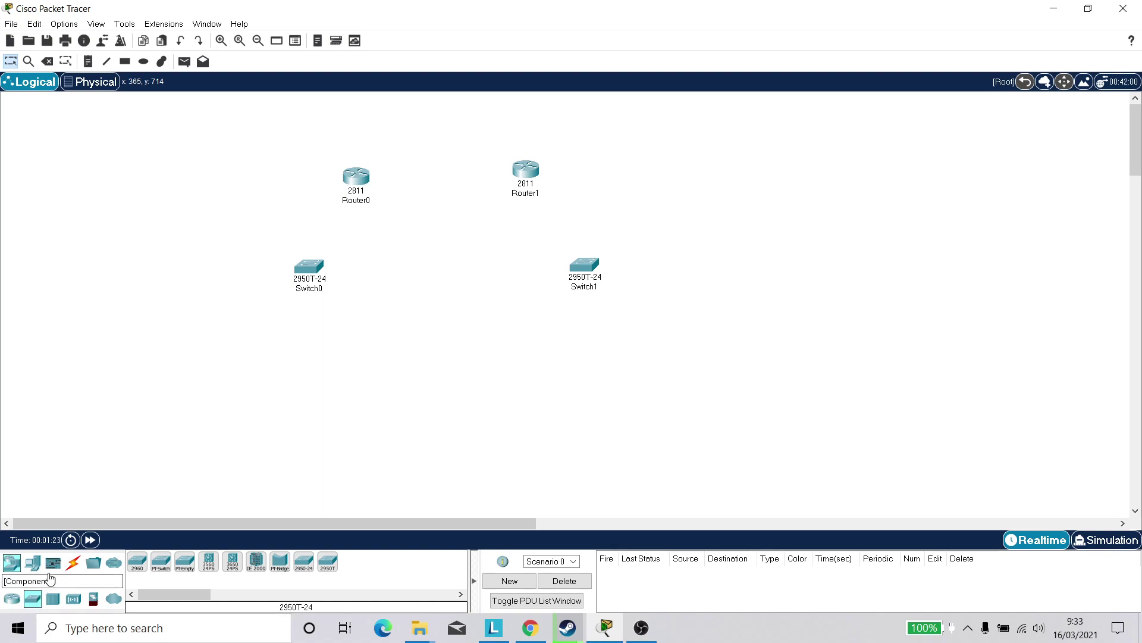
Add two laptops, one below each switch
{"action": "left_click", "coordinate": [33, 562]}
{"action": "left_click", "coordinate": [168, 561]}
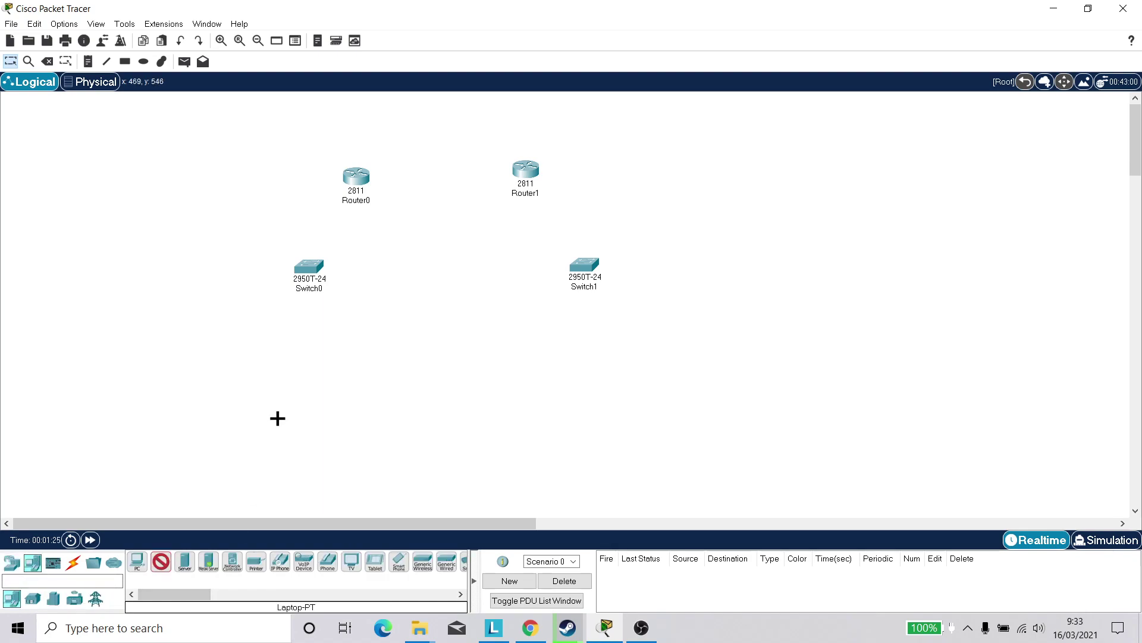
{"action": "left_click", "coordinate": [308, 384]}
{"action": "left_click", "coordinate": [160, 561]}
{"action": "left_click", "coordinate": [607, 351]}
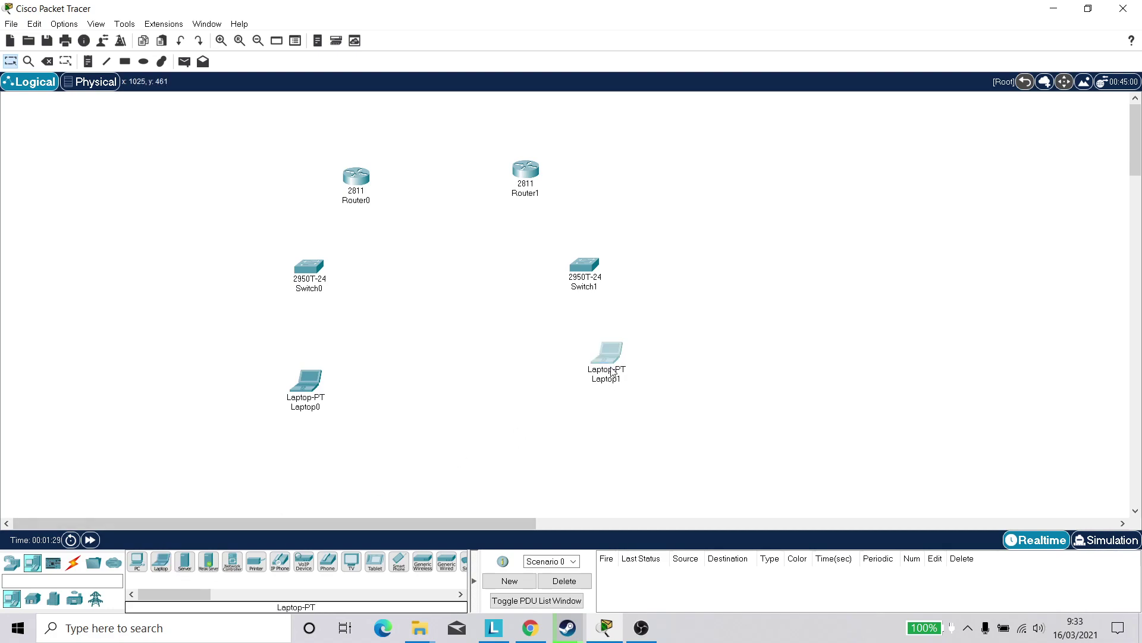
Cable Laptop0 to Switch0 and Switch0 to Router0 using the automatically chosen connection type
{"action": "left_click", "coordinate": [72, 562]}
{"action": "left_click", "coordinate": [137, 562]}
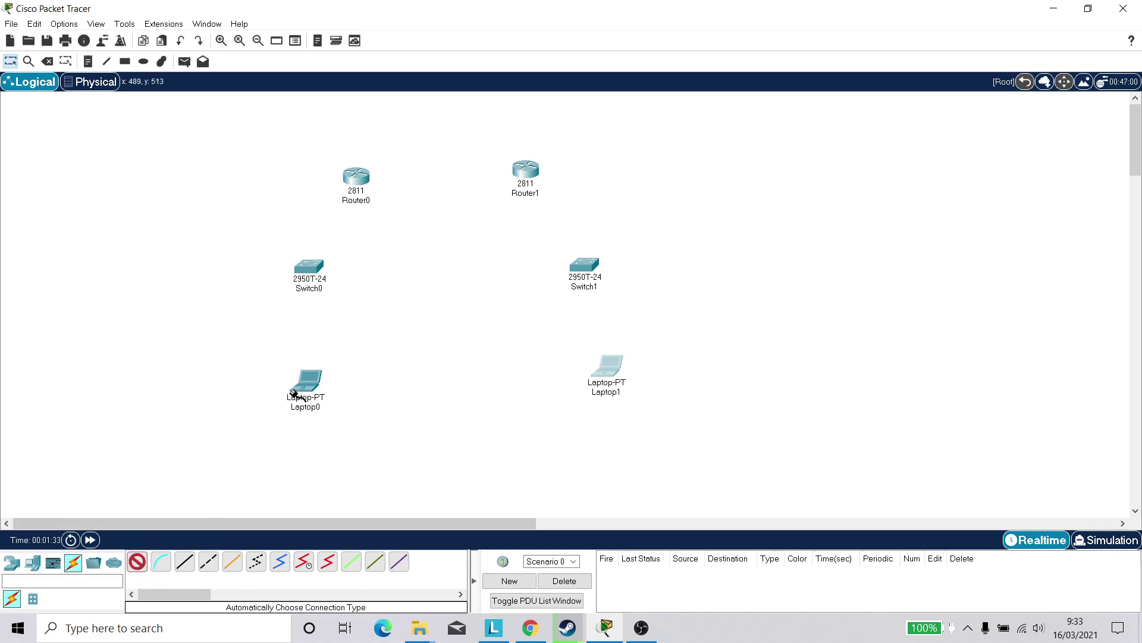
{"action": "left_click", "coordinate": [303, 386]}
{"action": "left_click", "coordinate": [312, 266]}
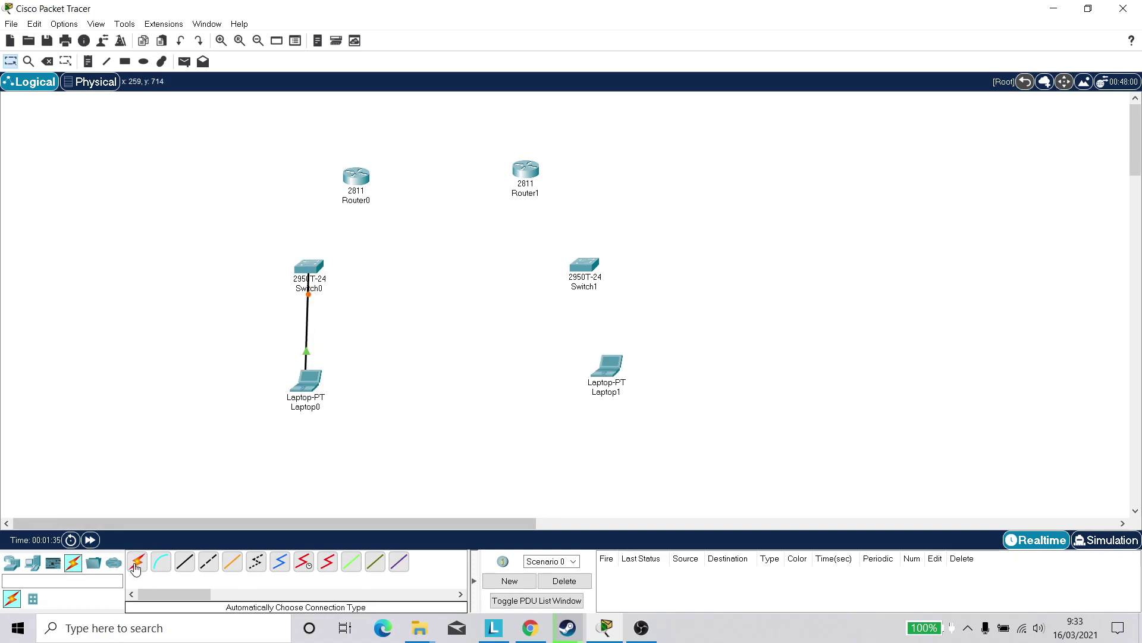
{"action": "left_click", "coordinate": [304, 268]}
{"action": "left_click", "coordinate": [354, 181]}
Connect Router0 and Router1 through their FastEthernet0/1 ports with a copper cross-over cable, and level Router1 with Router0
{"action": "left_click", "coordinate": [211, 564]}
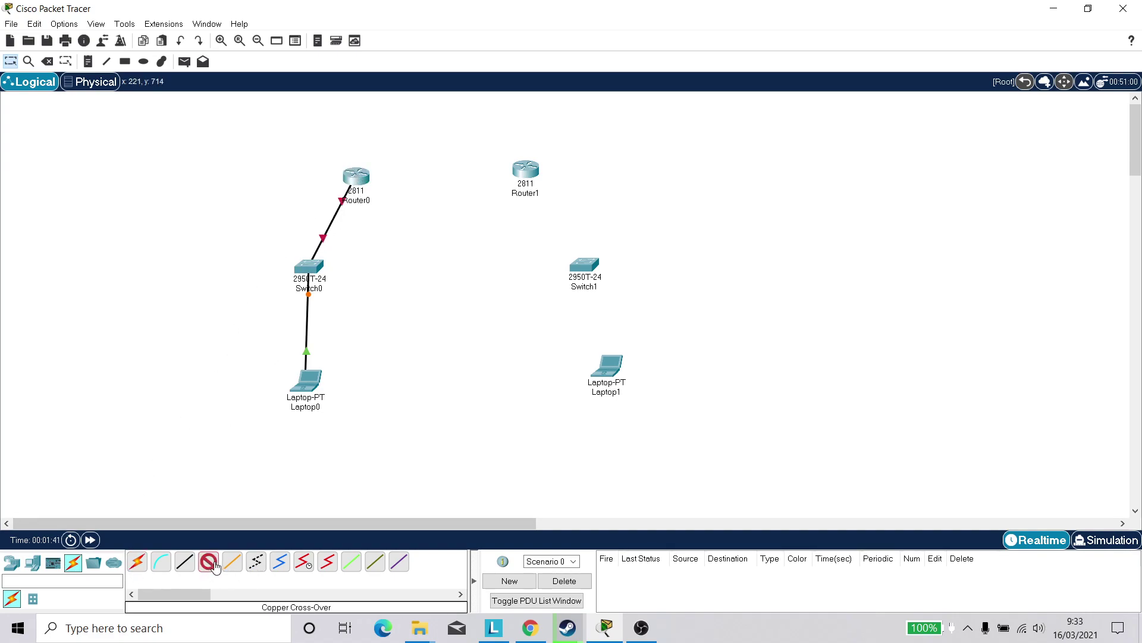
{"action": "left_click", "coordinate": [360, 178]}
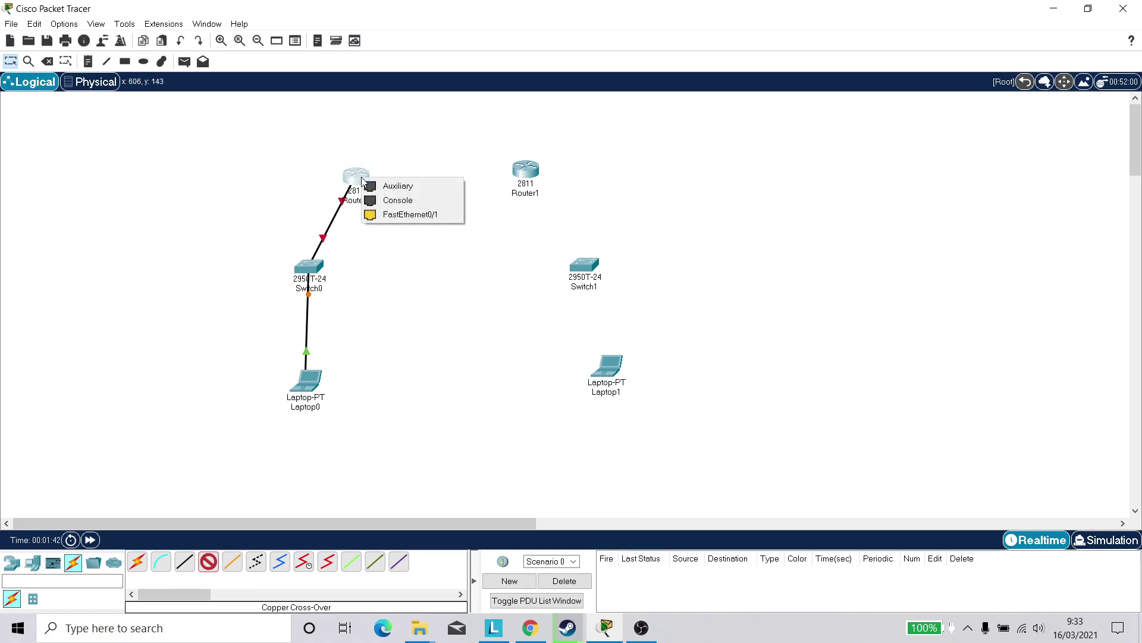
{"action": "left_click", "coordinate": [395, 214]}
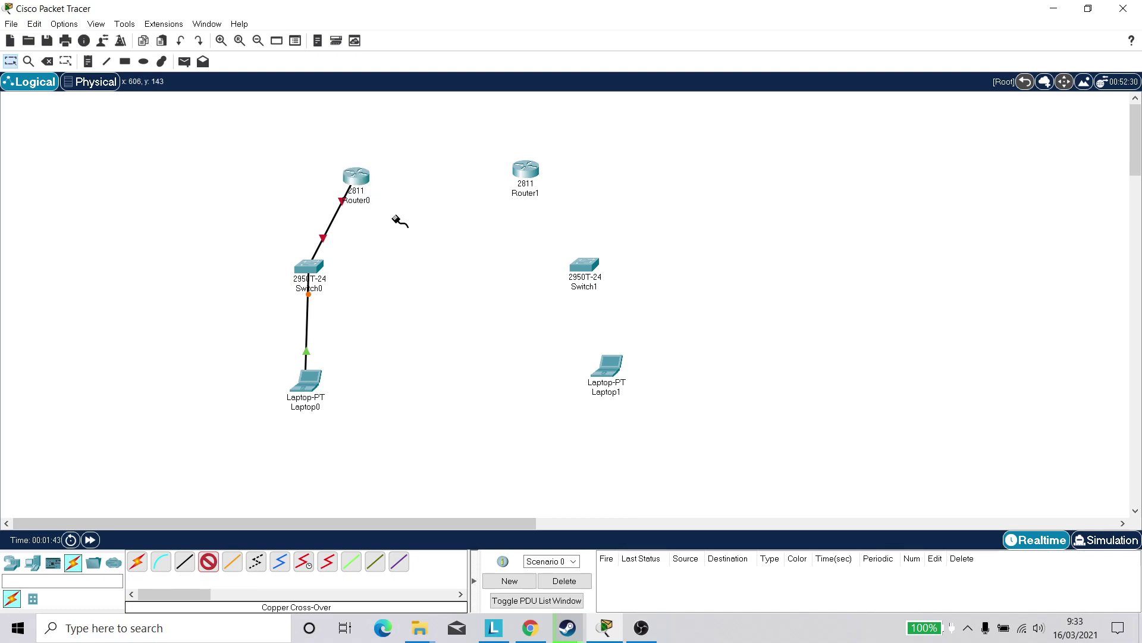
{"action": "left_click", "coordinate": [525, 171]}
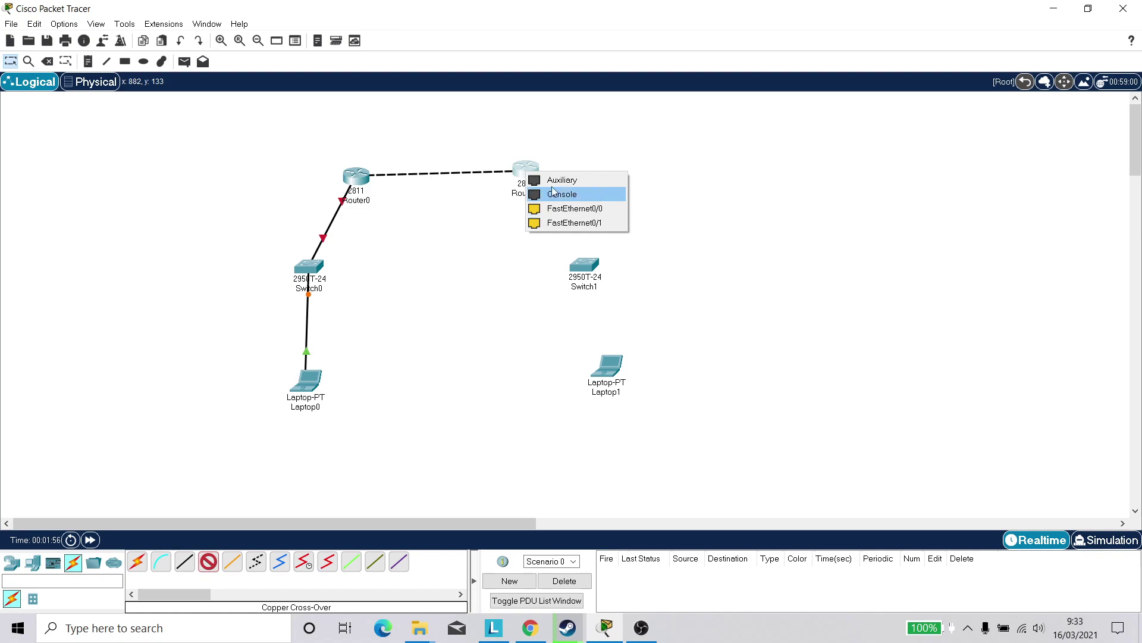
{"action": "left_click", "coordinate": [580, 225]}
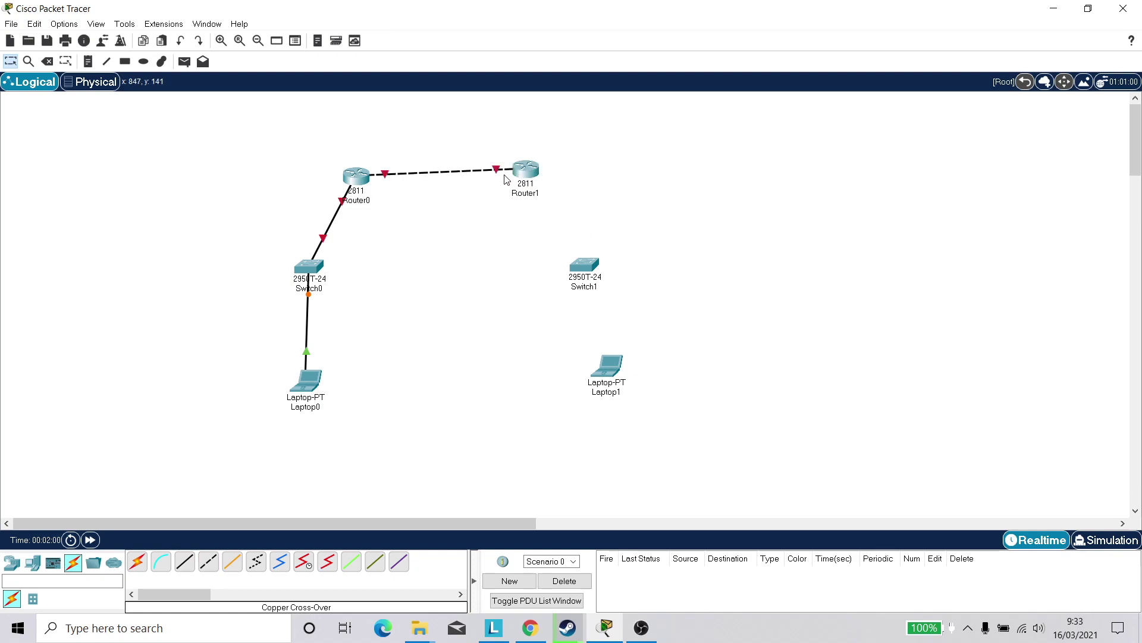
{"action": "left_click_drag", "start_coordinate": [533, 171], "coordinate": [550, 179]}
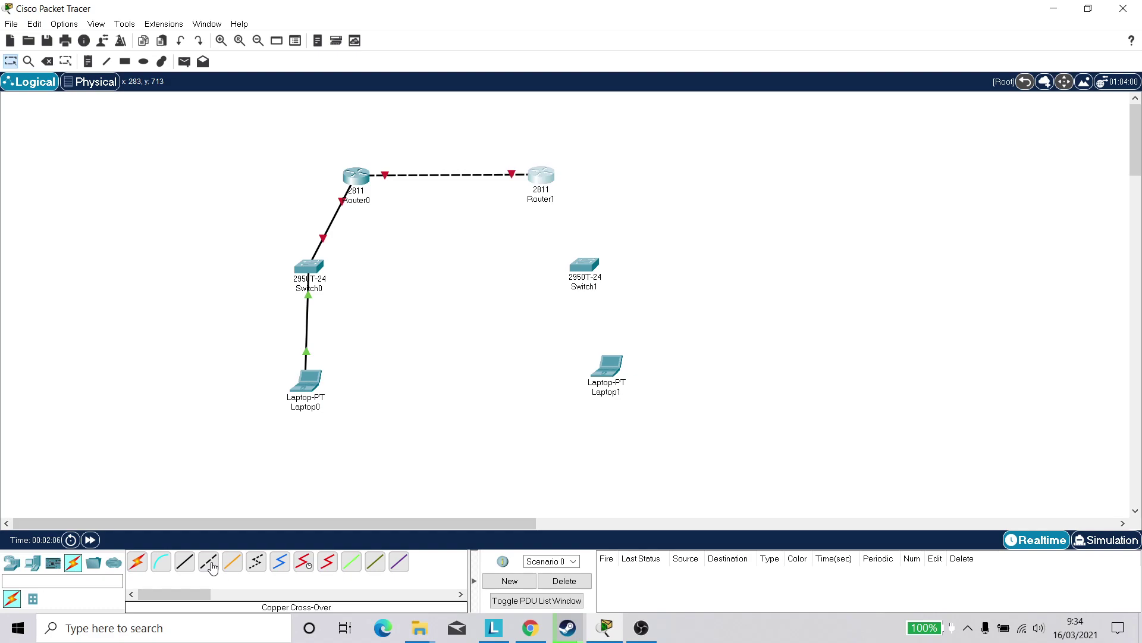
Cable Router1 to Switch1 and Switch1 to Laptop1 with the automatic connection type, and move Laptop1 directly beneath Switch1
{"action": "left_click", "coordinate": [136, 562]}
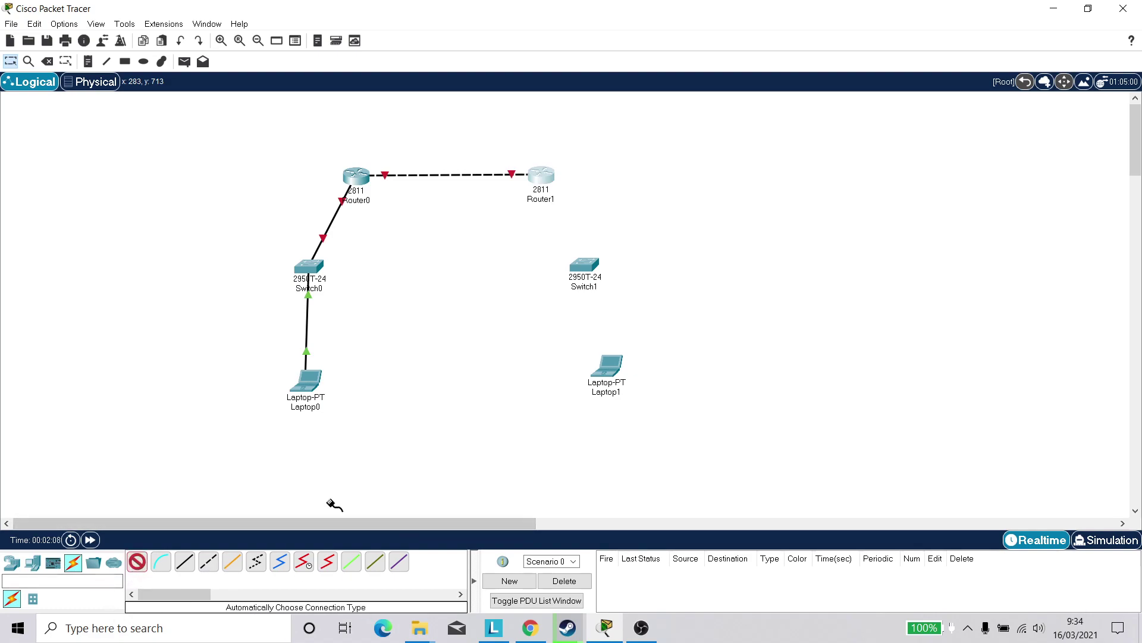
{"action": "left_click", "coordinate": [543, 176]}
{"action": "left_click", "coordinate": [589, 269]}
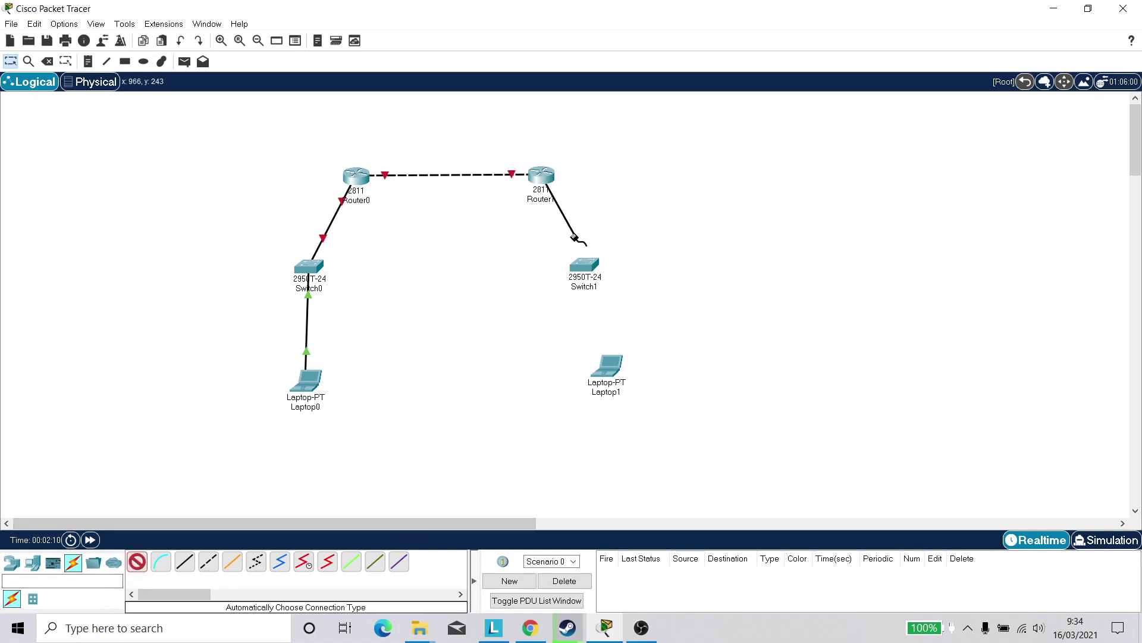
{"action": "left_click", "coordinate": [136, 562]}
{"action": "left_click", "coordinate": [584, 265]}
{"action": "left_click", "coordinate": [599, 371]}
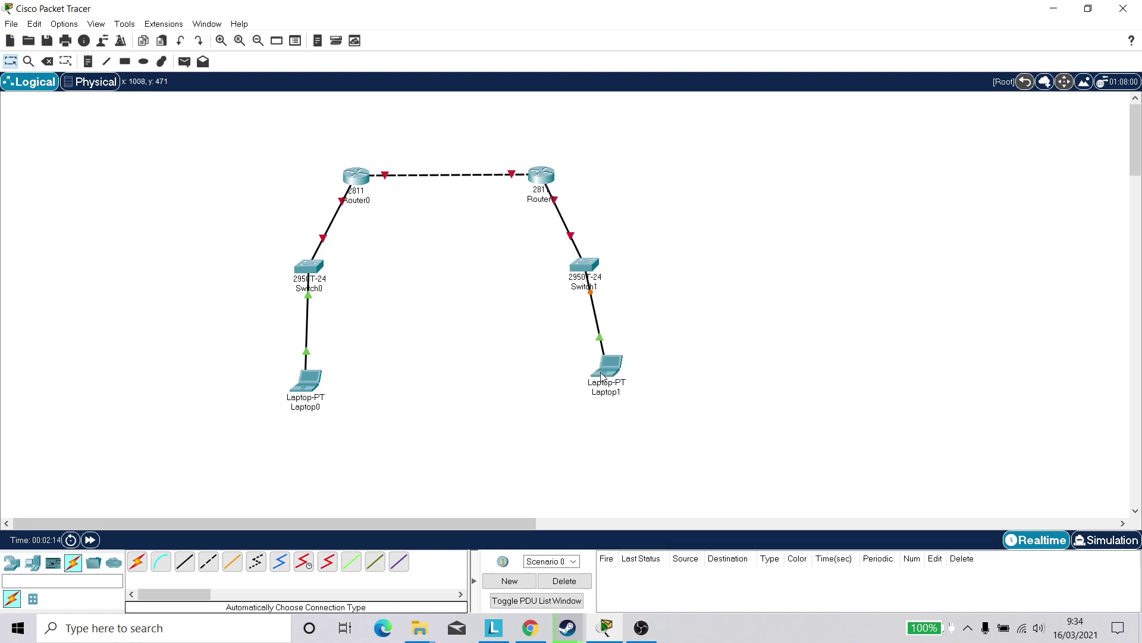
{"action": "left_click_drag", "start_coordinate": [616, 381], "coordinate": [589, 383]}
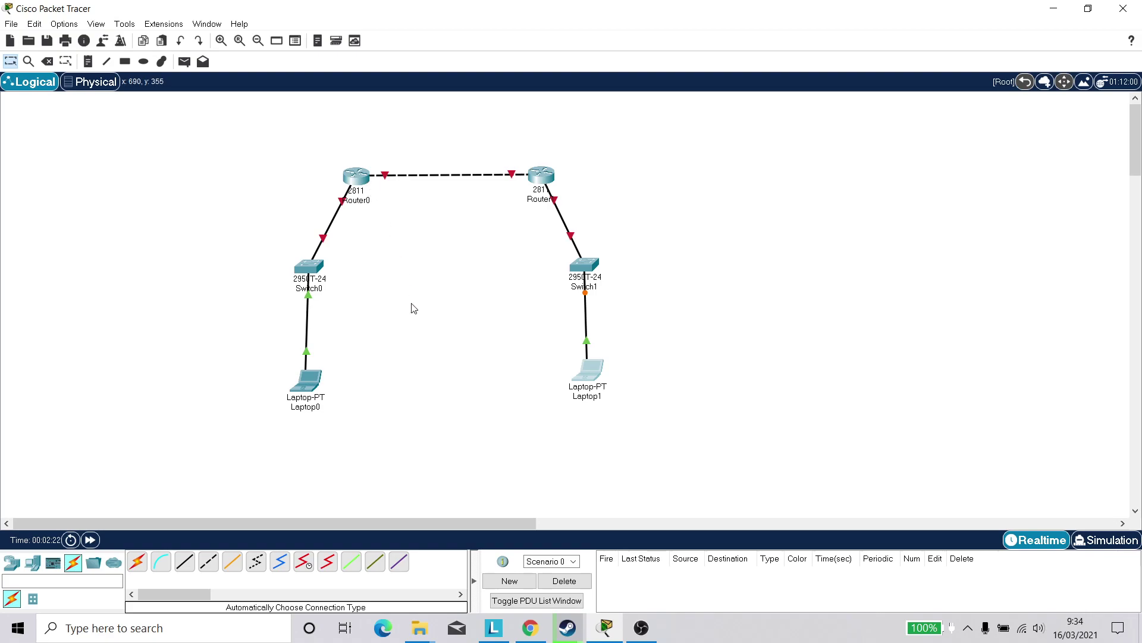
Assign IPv4 address 192.168.1.254 to Router0's FastEthernet0/0 interface and turn the port on
{"action": "left_click", "coordinate": [355, 177]}
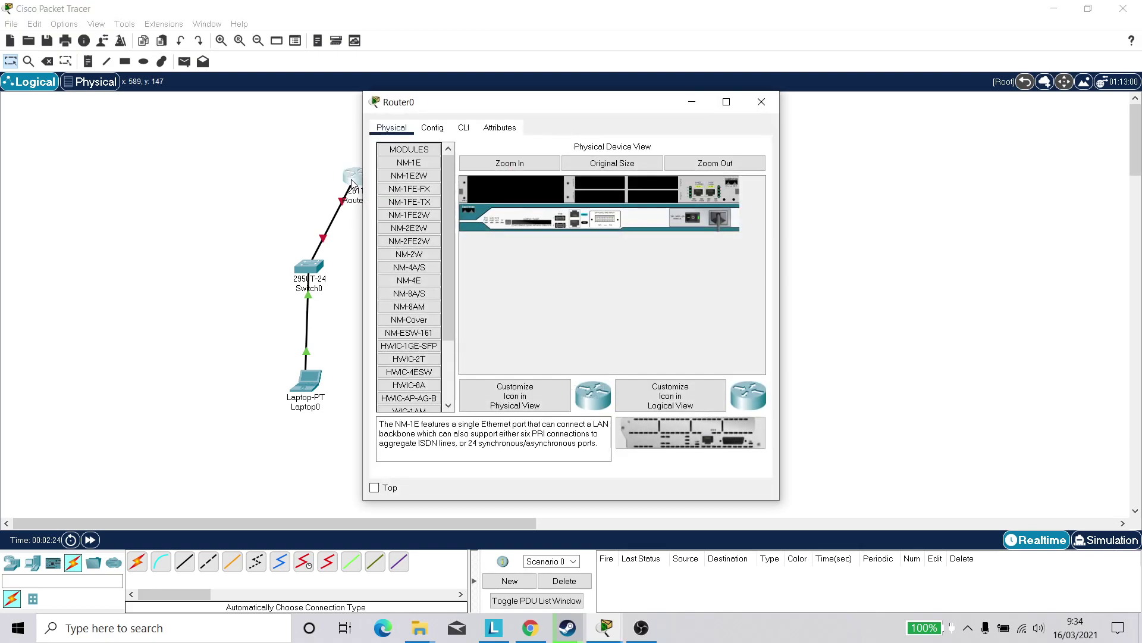
{"action": "left_click", "coordinate": [435, 130]}
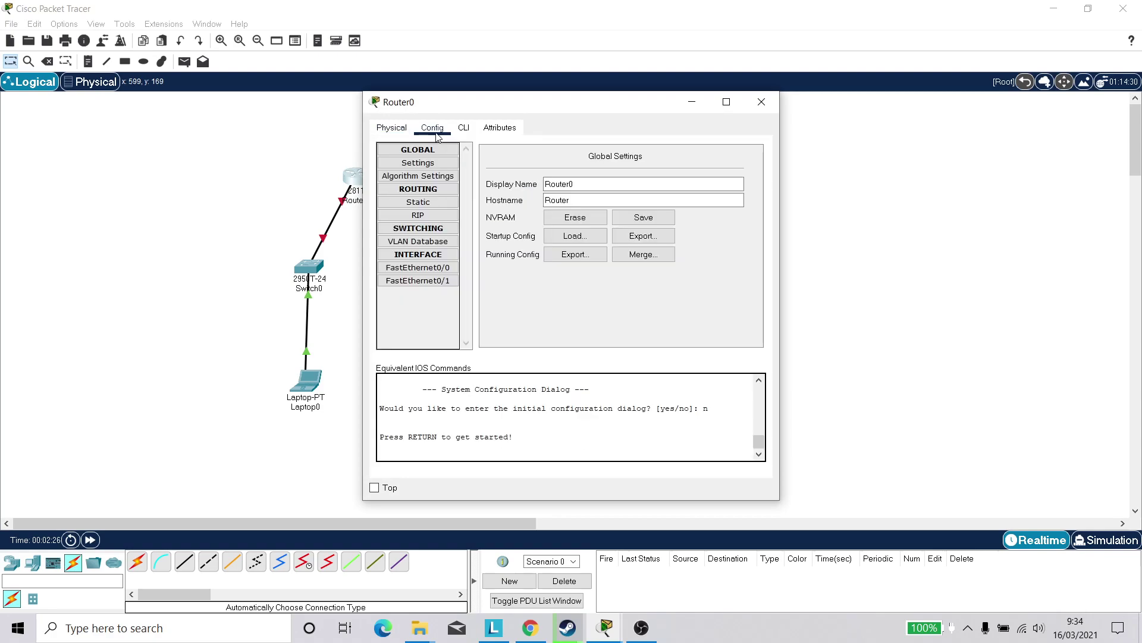
{"action": "left_click", "coordinate": [422, 267]}
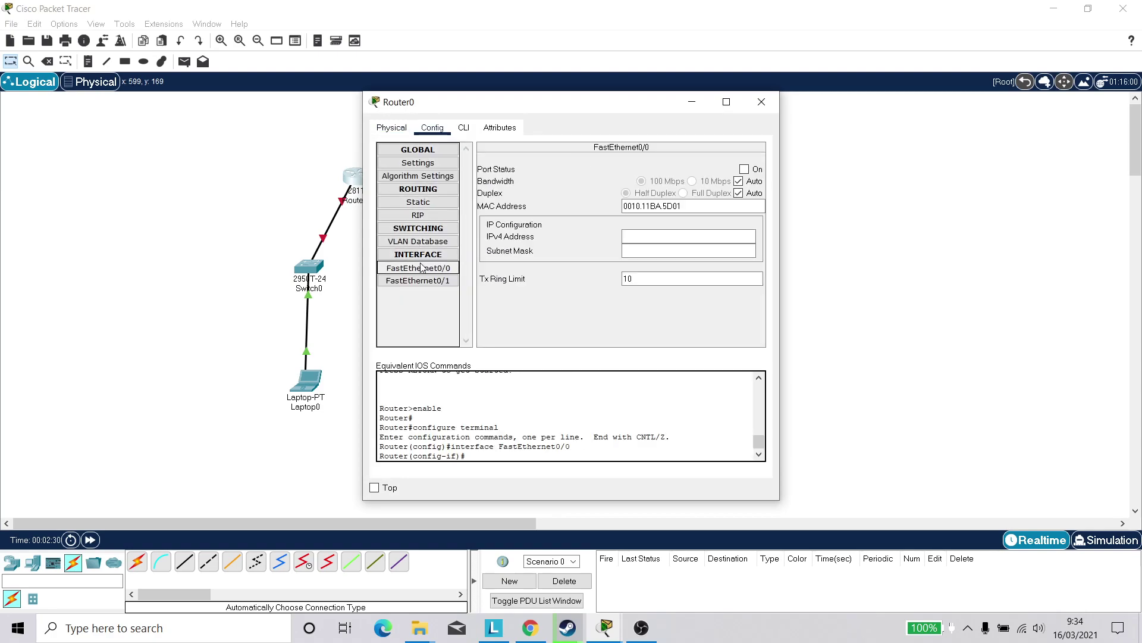
{"action": "left_click", "coordinate": [676, 237]}
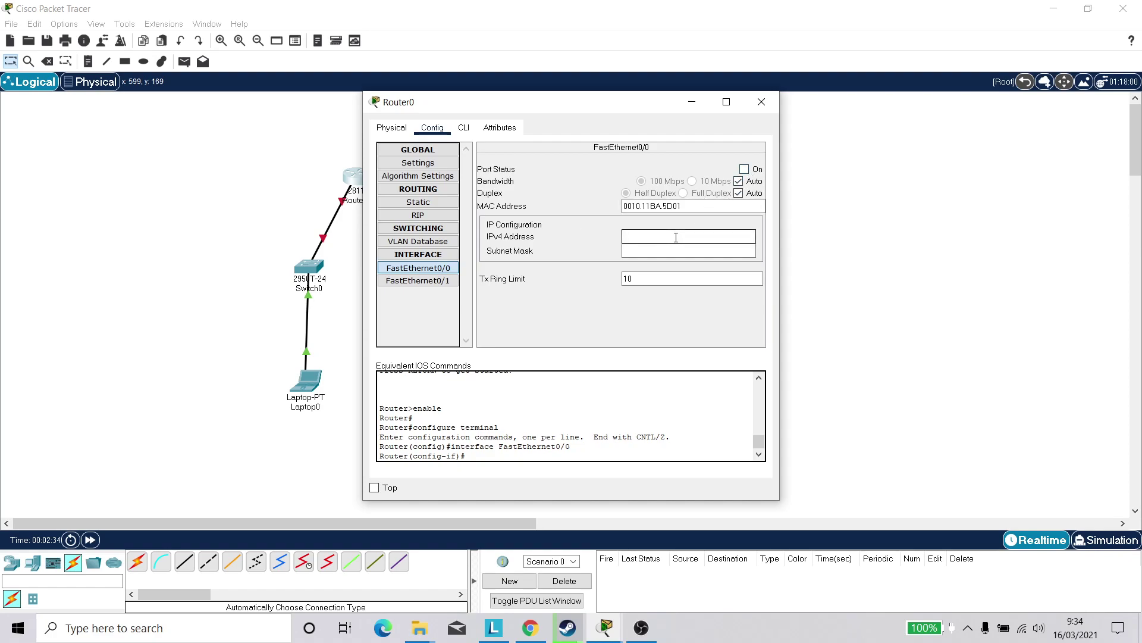
{"action": "type", "text": "192.168.1.254"}
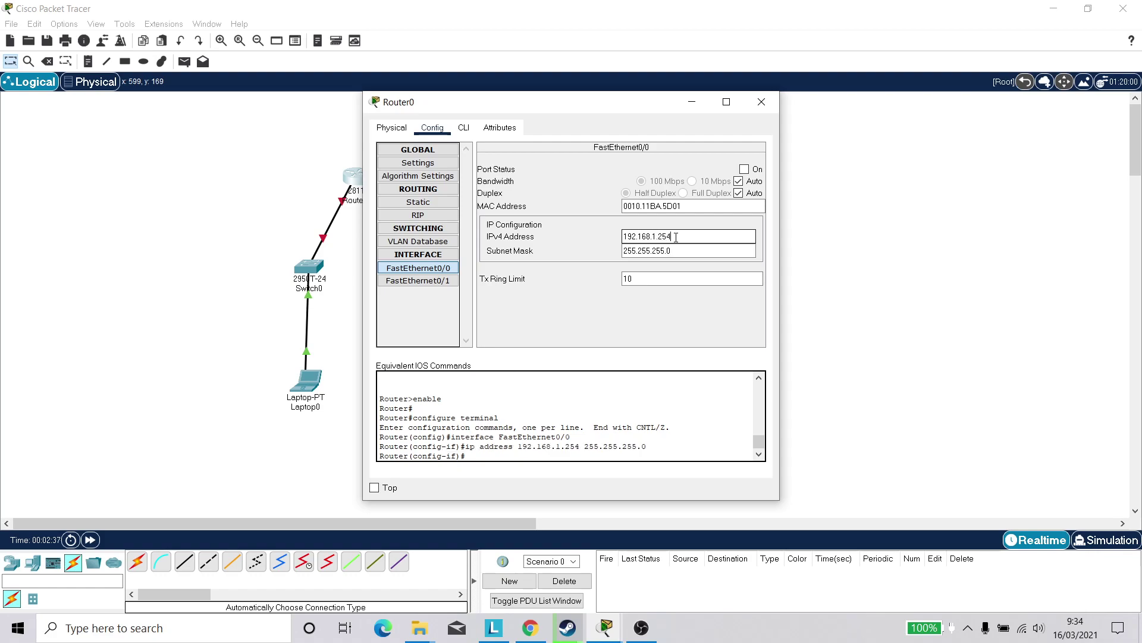
{"action": "left_click", "coordinate": [747, 169]}
Configure Router0's FastEthernet0/1 with IPv4 address 12.12.12.1 and subnet mask 255.255.255.0, turn the port on, and close the router's settings
{"action": "left_click", "coordinate": [437, 285]}
{"action": "left_click", "coordinate": [670, 241]}
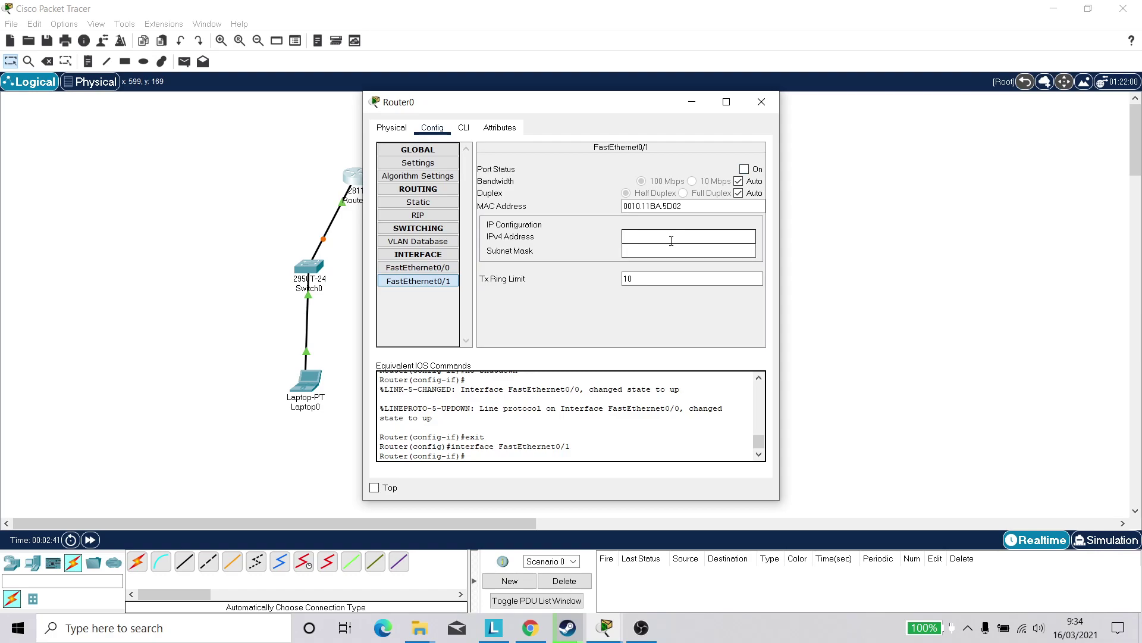
{"action": "type", "text": "12.12.12.1"}
{"action": "left_click_drag", "start_coordinate": [656, 252], "coordinate": [639, 252]}
{"action": "key", "text": "BackSpace"}
{"action": "type", "text": "255.255.0"}
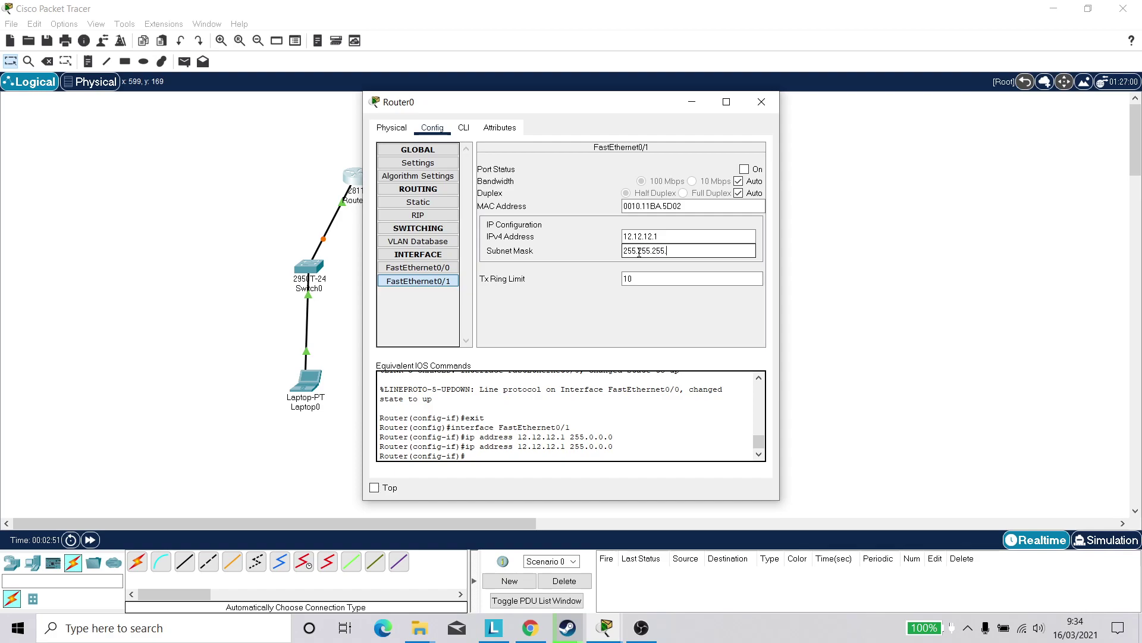
{"action": "left_click", "coordinate": [744, 170]}
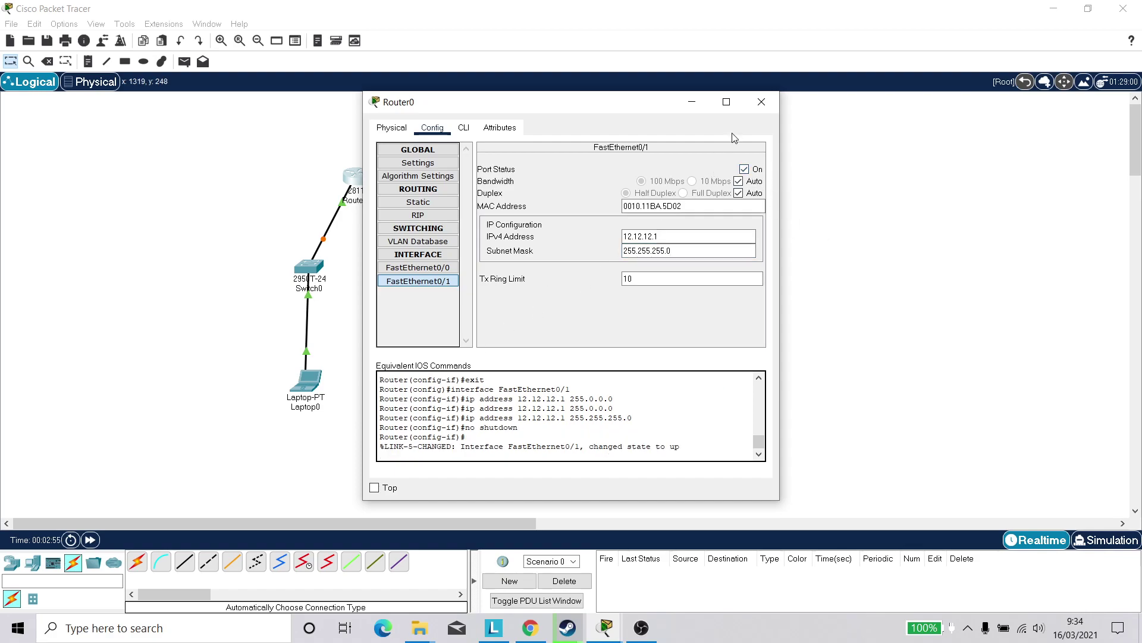
{"action": "left_click", "coordinate": [761, 102]}
Assign IPv4 address 192.168.2.254 to Router1's FastEthernet0/0 interface and turn the port on
{"action": "left_click", "coordinate": [539, 177]}
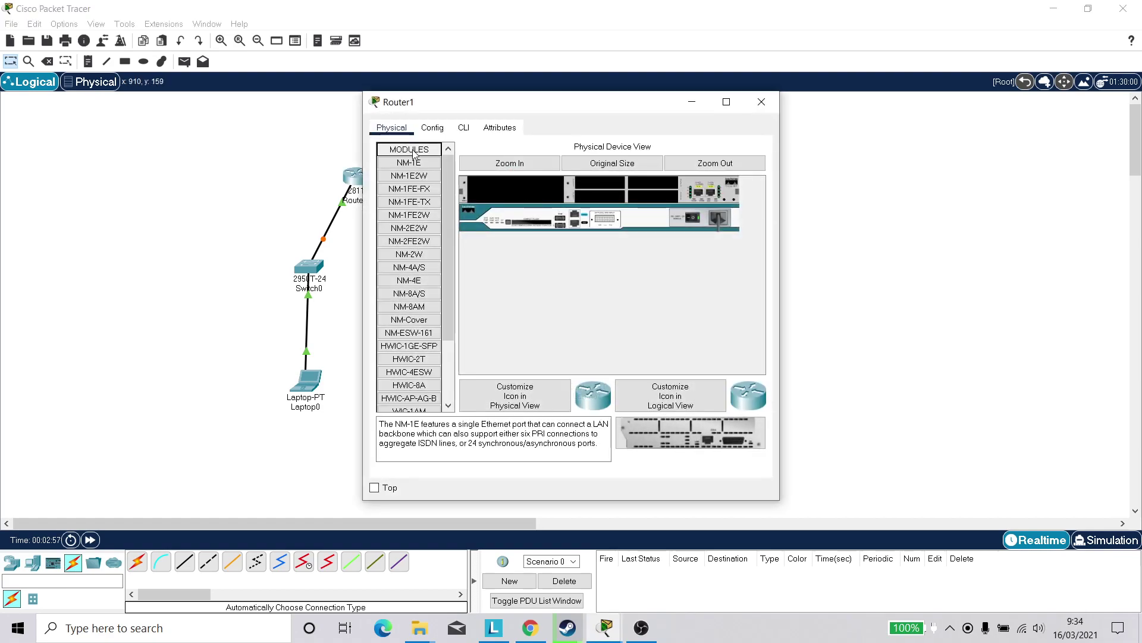
{"action": "left_click", "coordinate": [432, 128]}
{"action": "left_click", "coordinate": [418, 267]}
{"action": "left_click", "coordinate": [631, 235]}
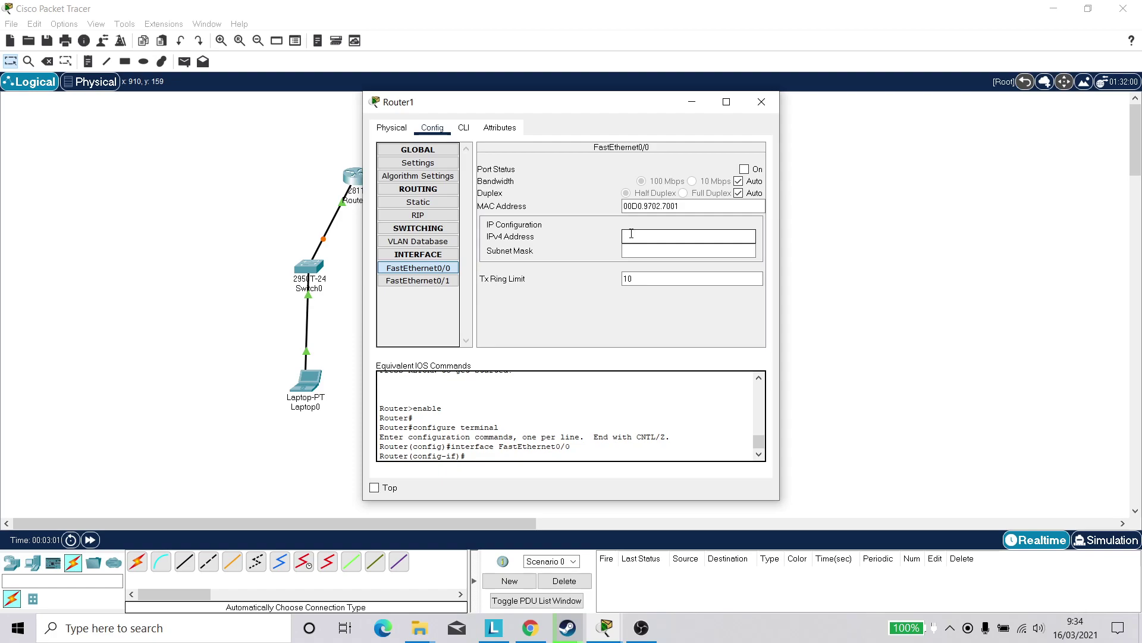
{"action": "type", "text": "192.168.2.254"}
{"action": "key", "text": "Return"}
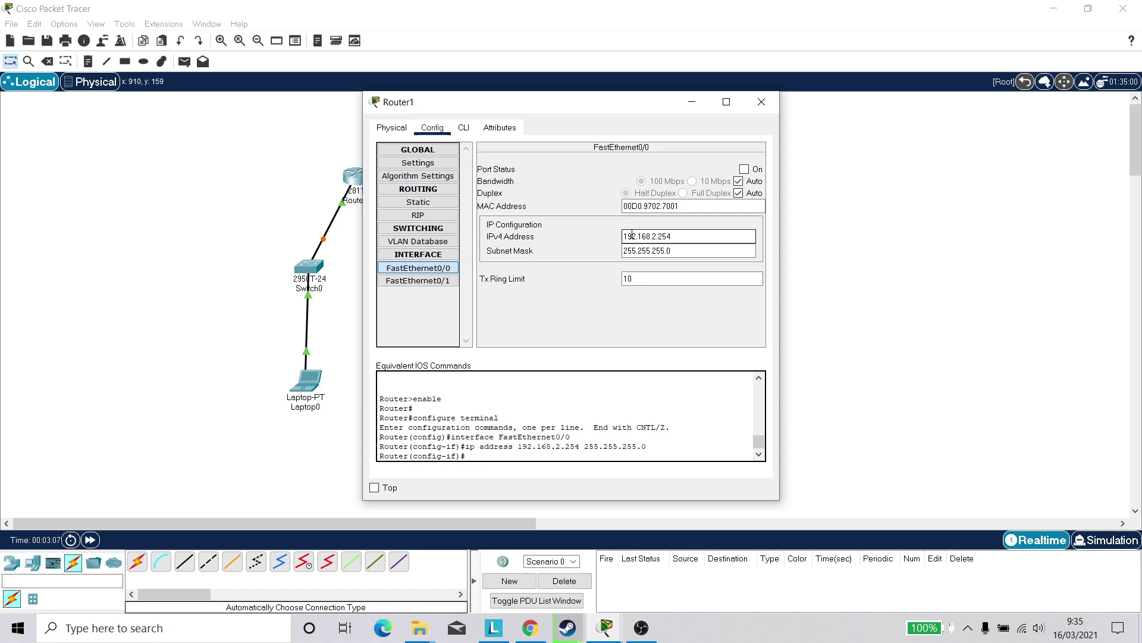
{"action": "left_click", "coordinate": [744, 169]}
Configure Router1's FastEthernet0/1 with IPv4 address 12.12.12.2 and subnet mask 255.255.255.0, and turn the port on
{"action": "left_click", "coordinate": [448, 285]}
{"action": "left_click", "coordinate": [661, 236]}
{"action": "type", "text": "12.12.12.2"}
{"action": "key", "text": "Return"}
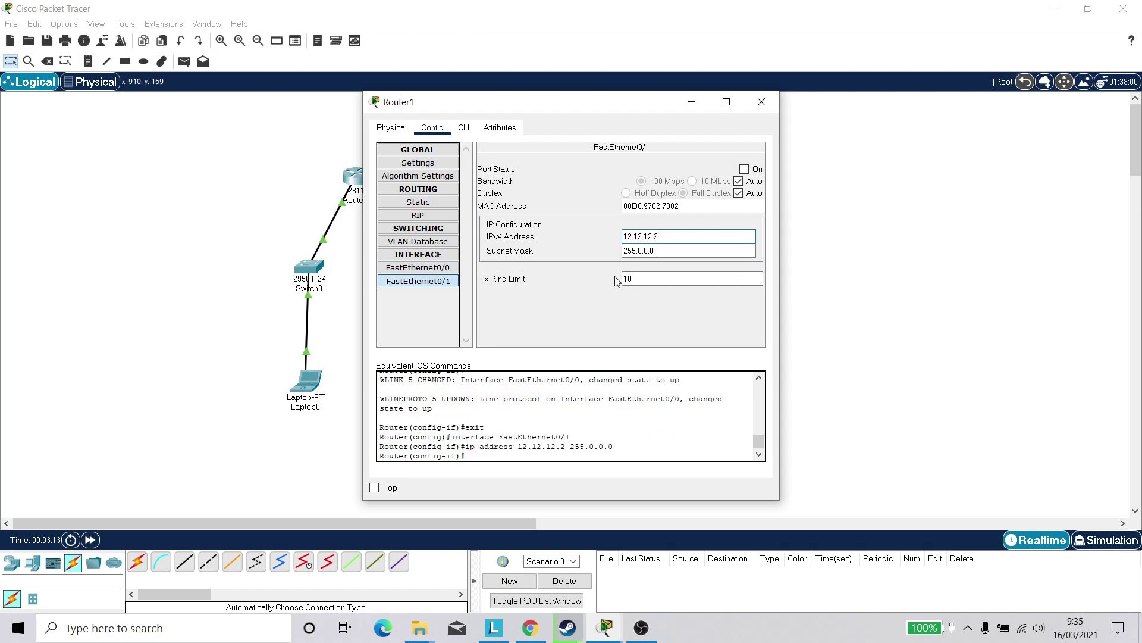
{"action": "left_click_drag", "start_coordinate": [654, 250], "coordinate": [639, 255]}
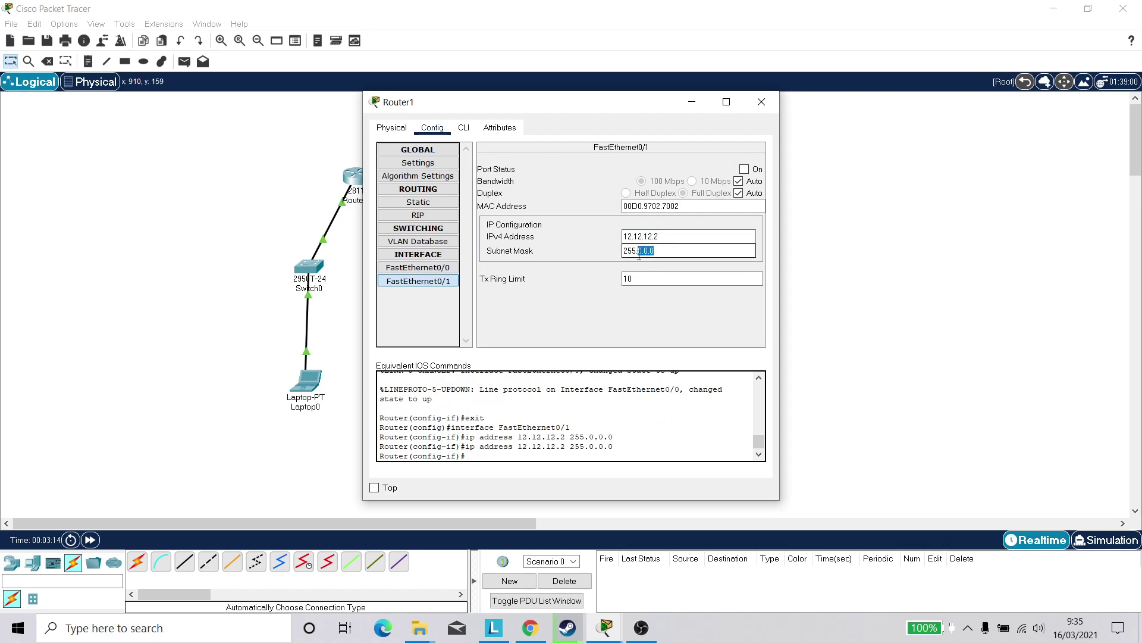
{"action": "type", "text": "255.255."}
{"action": "key", "text": "Return"}
{"action": "left_click", "coordinate": [753, 169]}
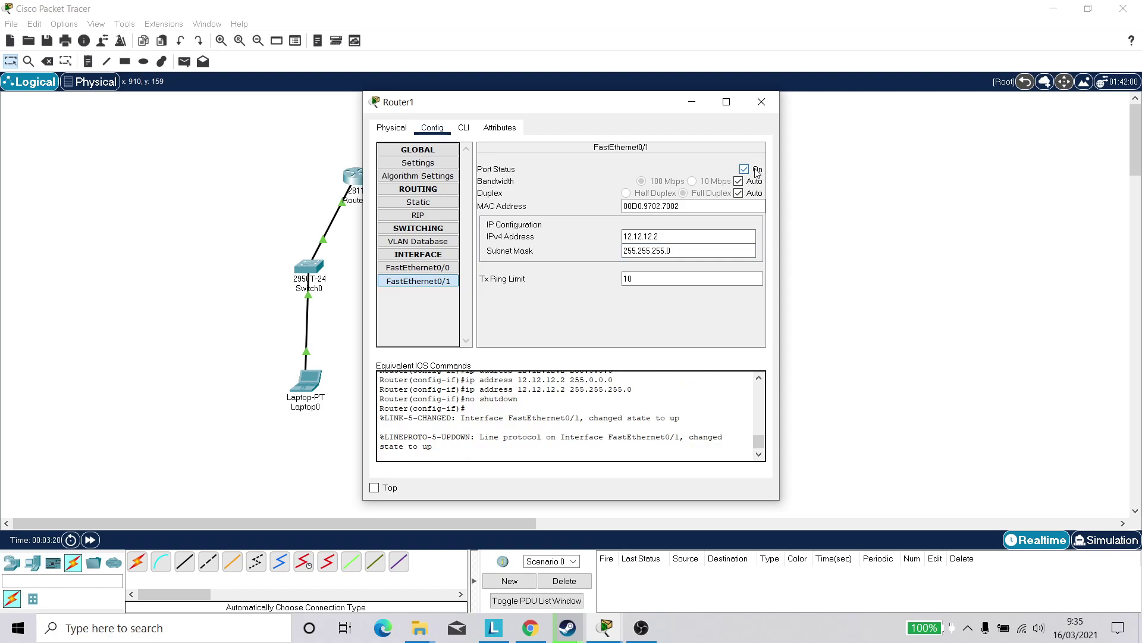
Close Router1's settings and review the IP configuration of Router0's FastEthernet0/0 and FastEthernet0/1 interfaces
{"action": "left_click", "coordinate": [761, 101]}
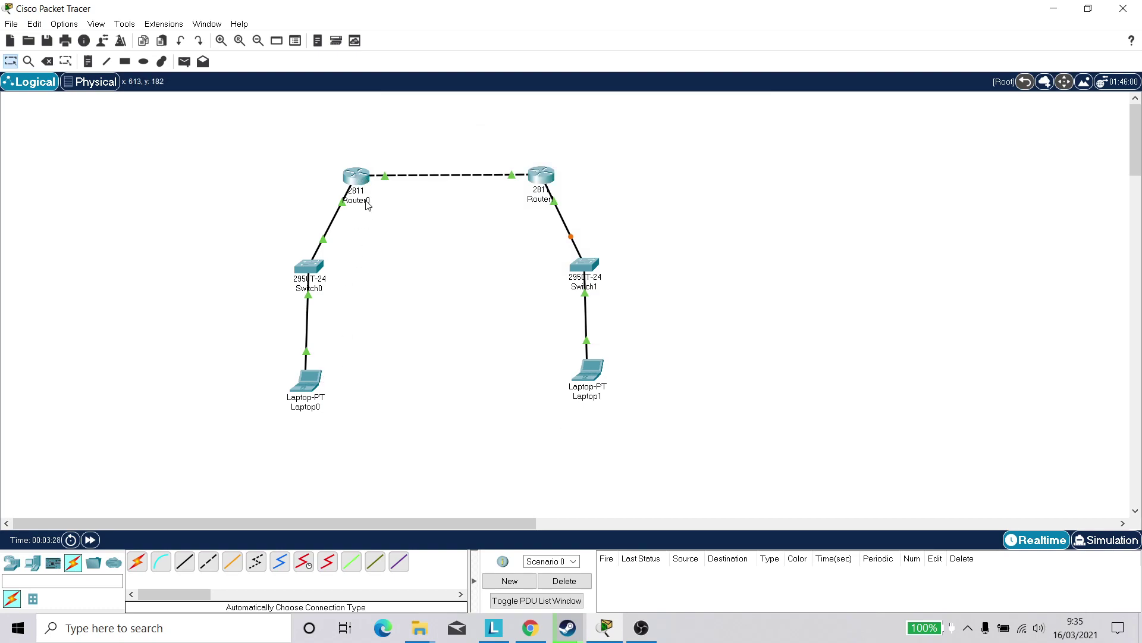
{"action": "left_click", "coordinate": [357, 177]}
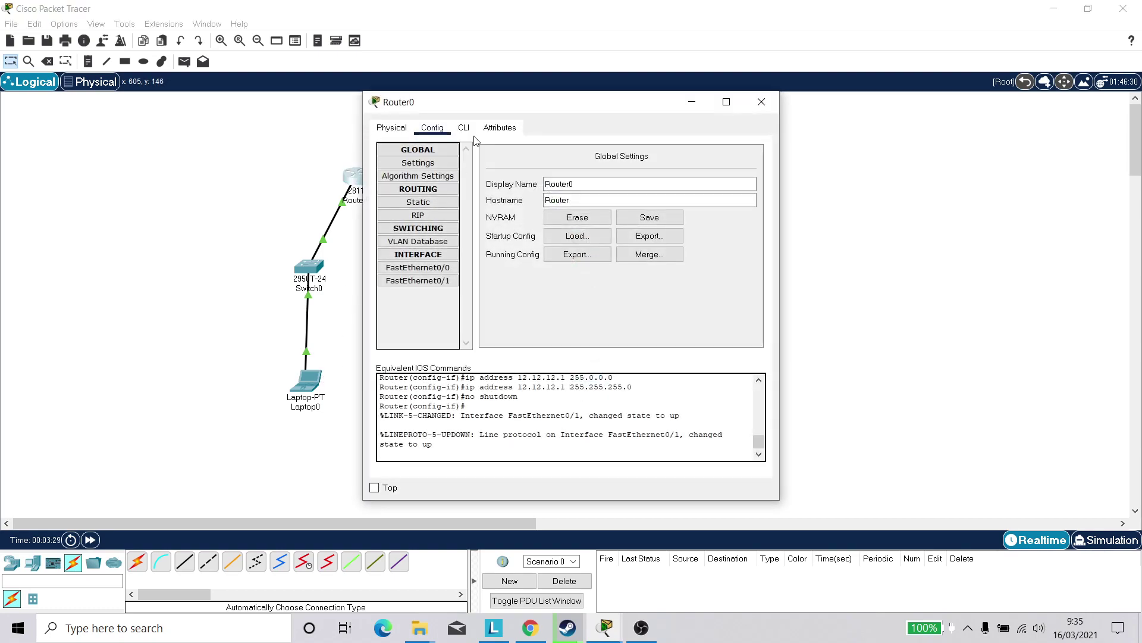
{"action": "left_click", "coordinate": [419, 268]}
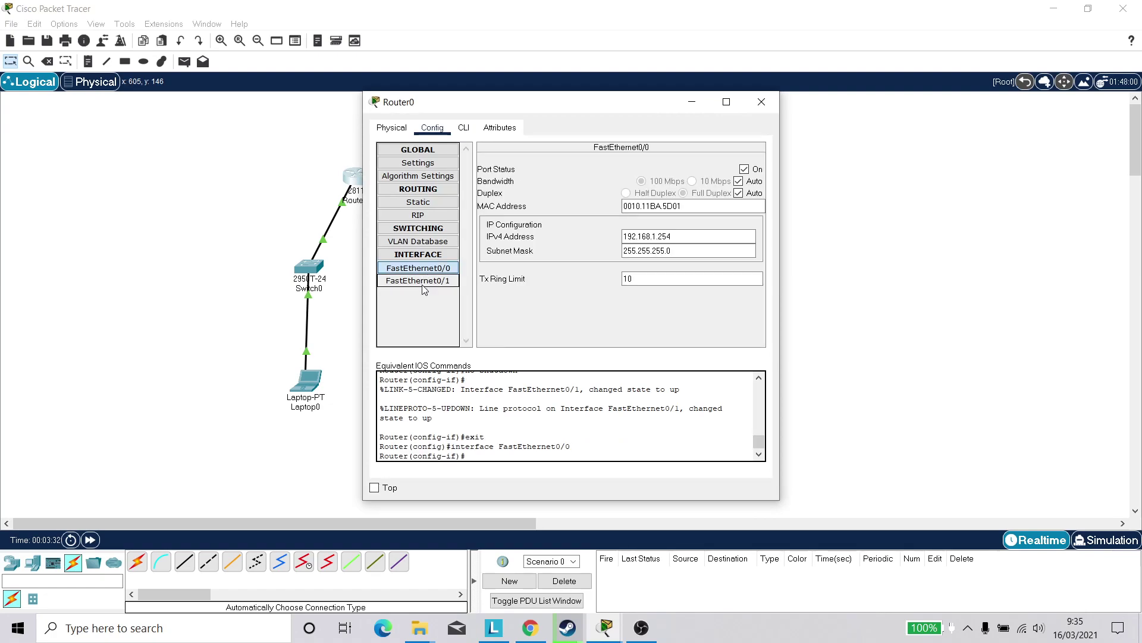
{"action": "left_click", "coordinate": [423, 284]}
{"action": "left_click", "coordinate": [761, 102]}
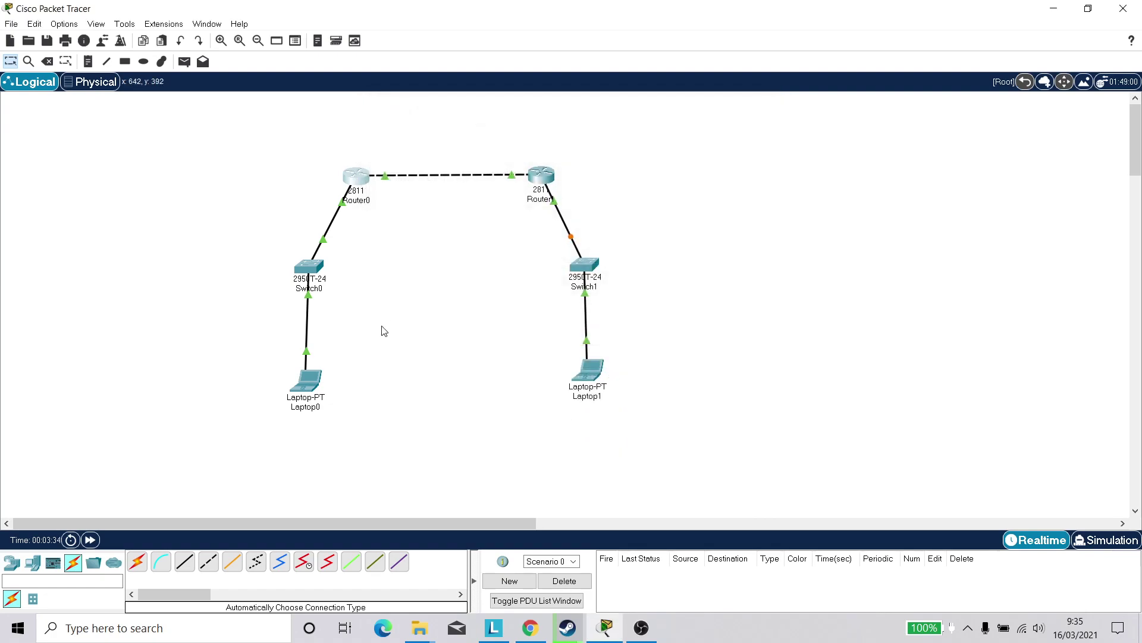
Assign Laptop0 the static IPv4 address 192.168.1.1 with subnet mask 255.255.255.0
{"action": "left_click", "coordinate": [321, 380]}
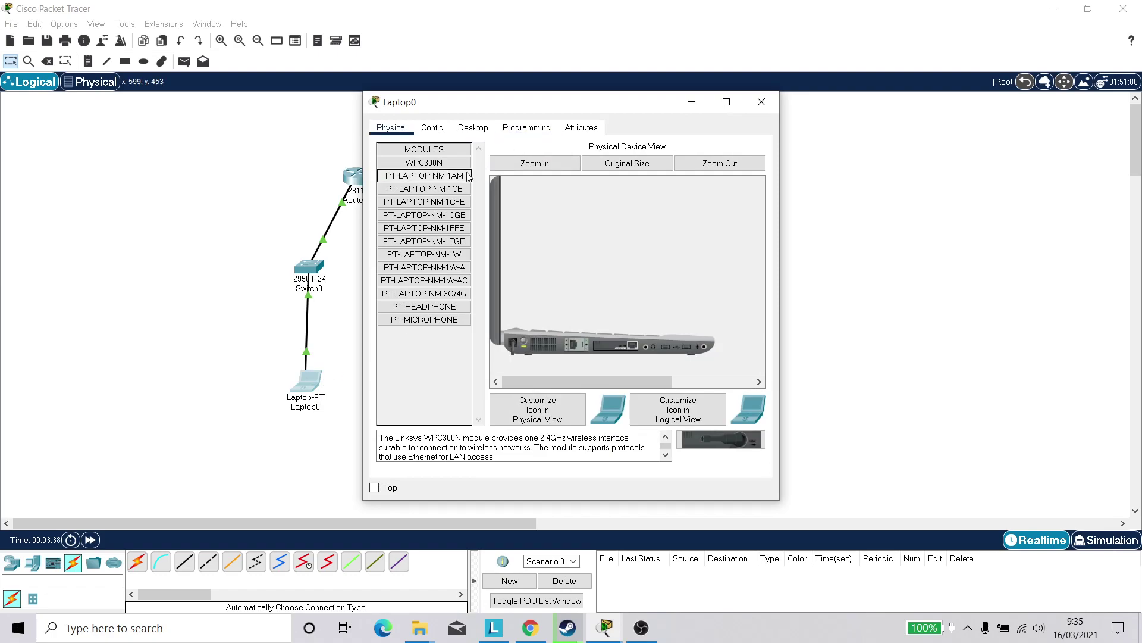
{"action": "left_click", "coordinate": [430, 128]}
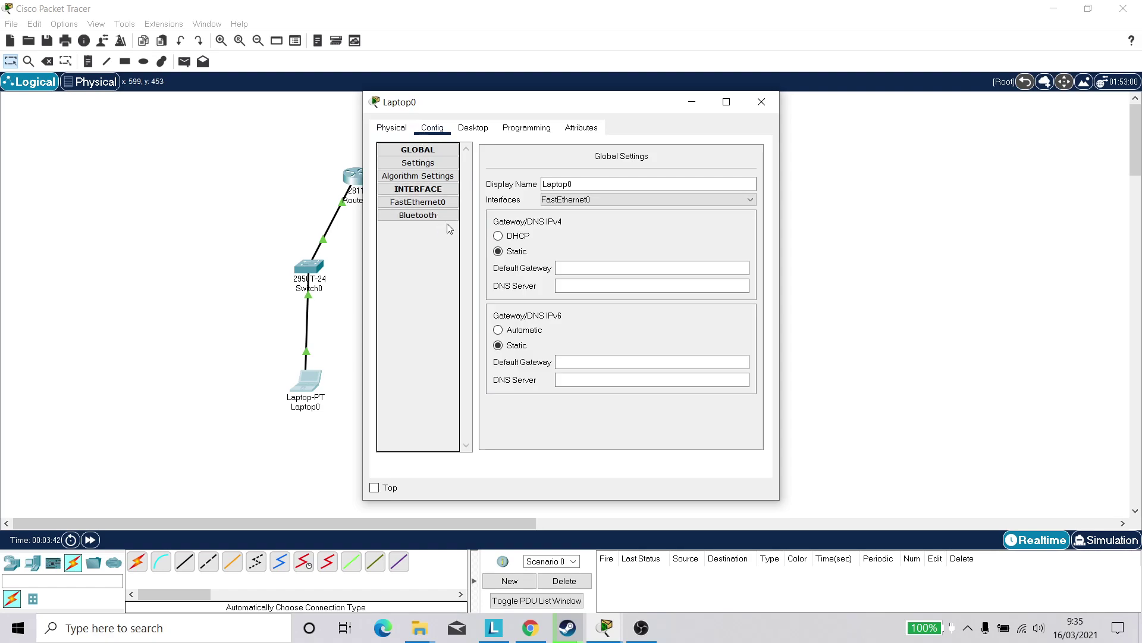
{"action": "left_click", "coordinate": [473, 127]}
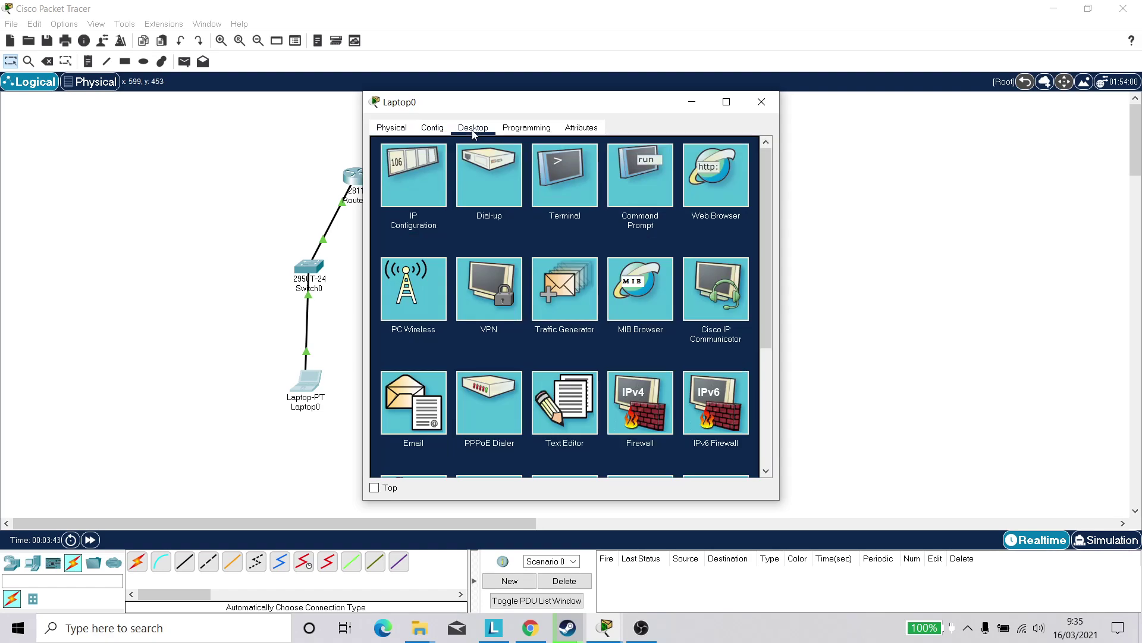
{"action": "left_click", "coordinate": [426, 180]}
{"action": "left_click", "coordinate": [538, 216]}
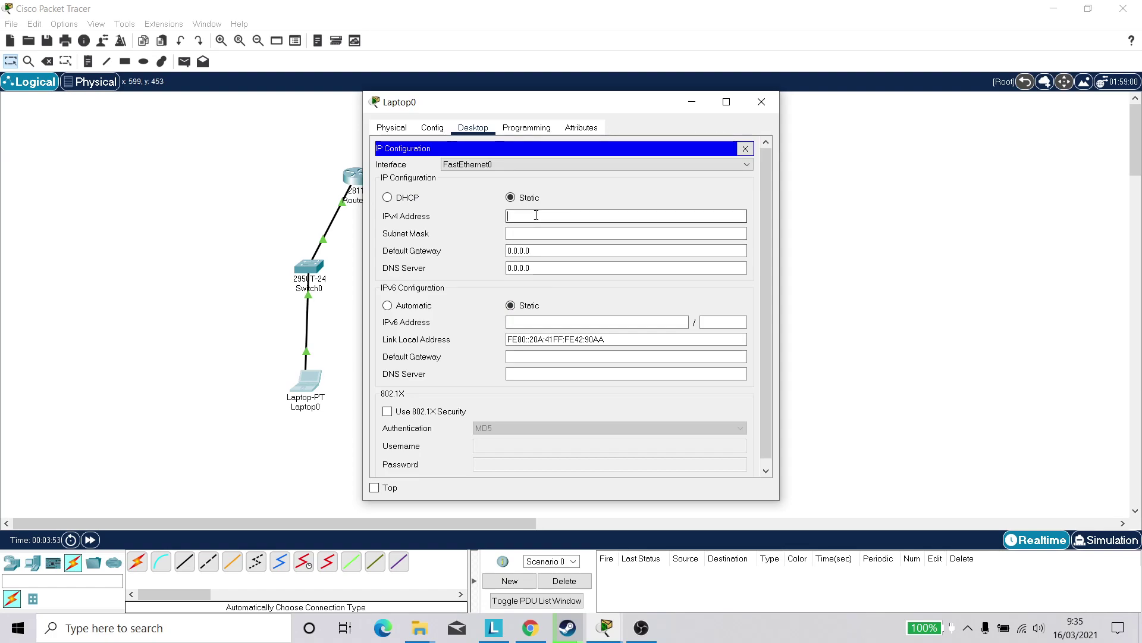
{"action": "type", "text": "192.168.1.1"}
{"action": "key", "text": "Return"}
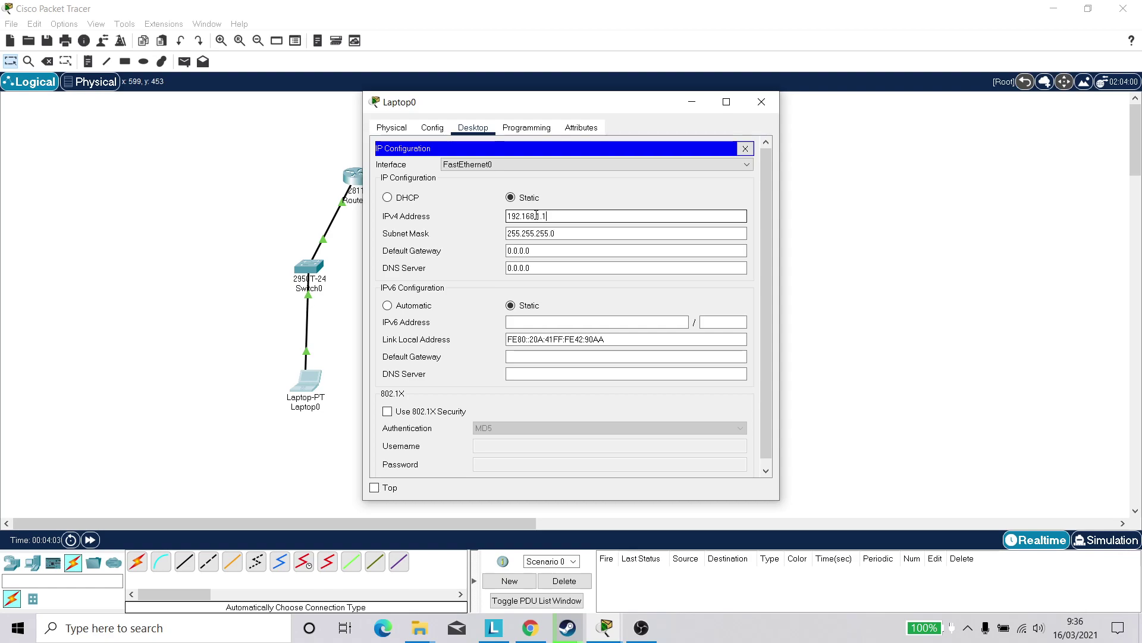
Set Laptop0's IPv4 default gateway to 192.168.1.254 and close its settings
{"action": "left_click", "coordinate": [531, 251]}
{"action": "key", "text": "shift+Home"}
{"action": "left_click_drag", "start_coordinate": [532, 250], "coordinate": [482, 255]}
{"action": "type", "text": "19"}
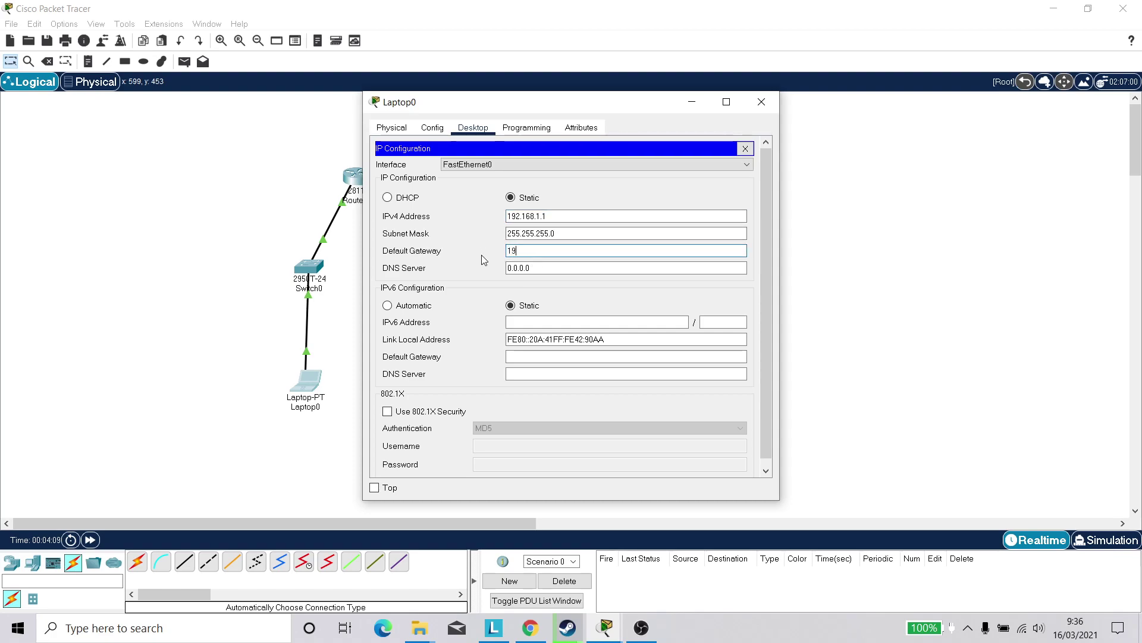
{"action": "type", "text": "2.168.1.254"}
{"action": "left_click", "coordinate": [762, 102]}
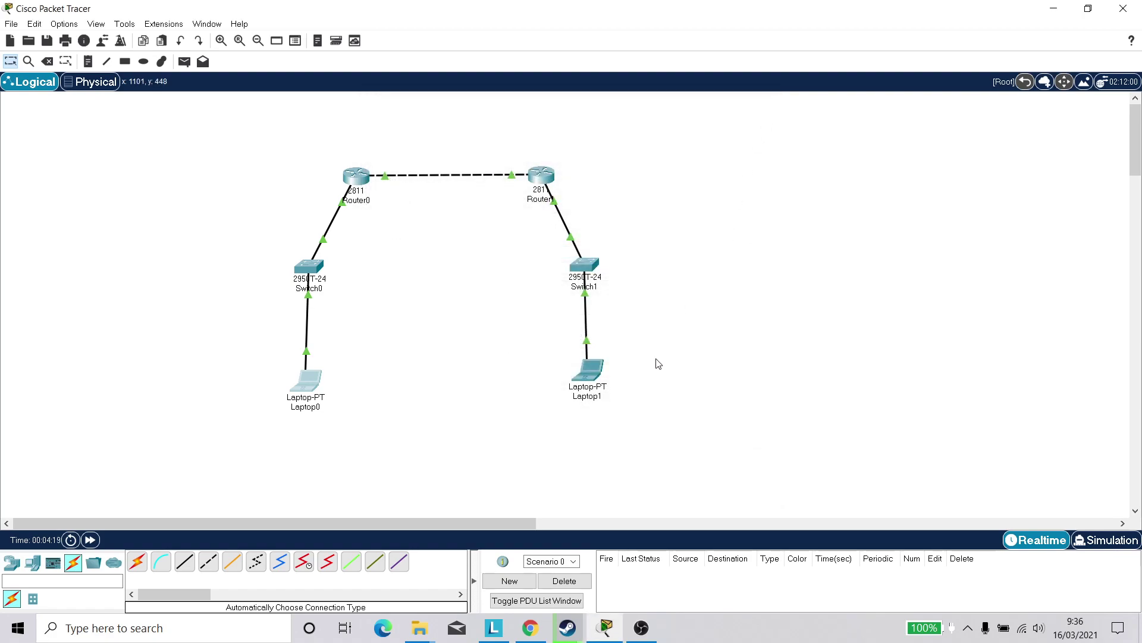
Assign Laptop1 the static IPv4 address 192.168.2.1
{"action": "left_click", "coordinate": [596, 376]}
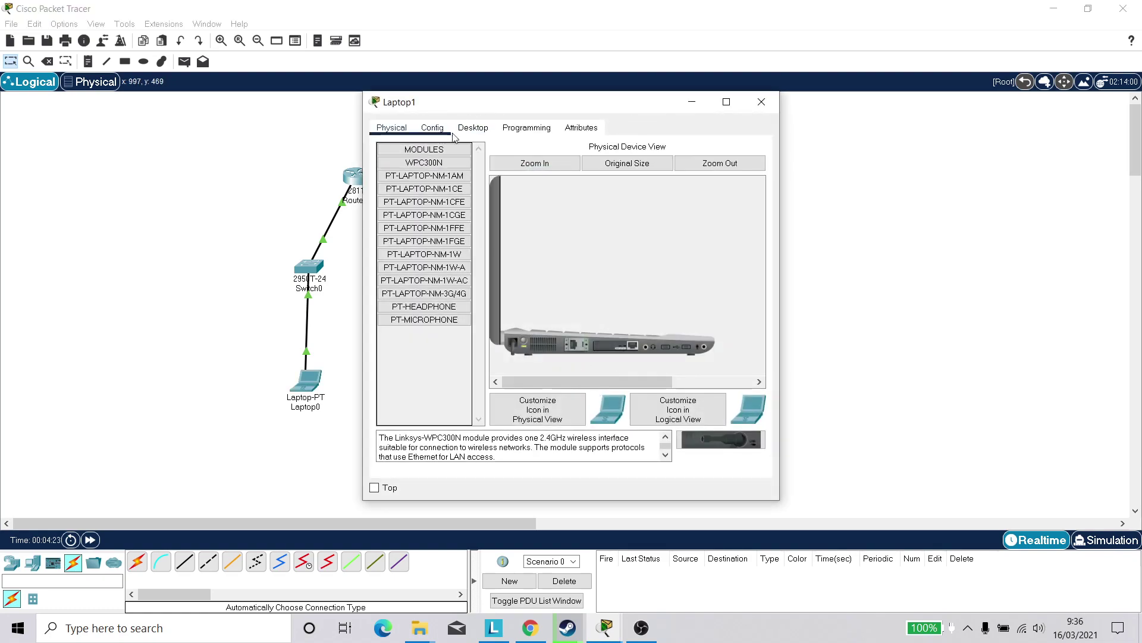
{"action": "left_click", "coordinate": [470, 131]}
{"action": "left_click", "coordinate": [413, 176]}
{"action": "left_click", "coordinate": [532, 215]}
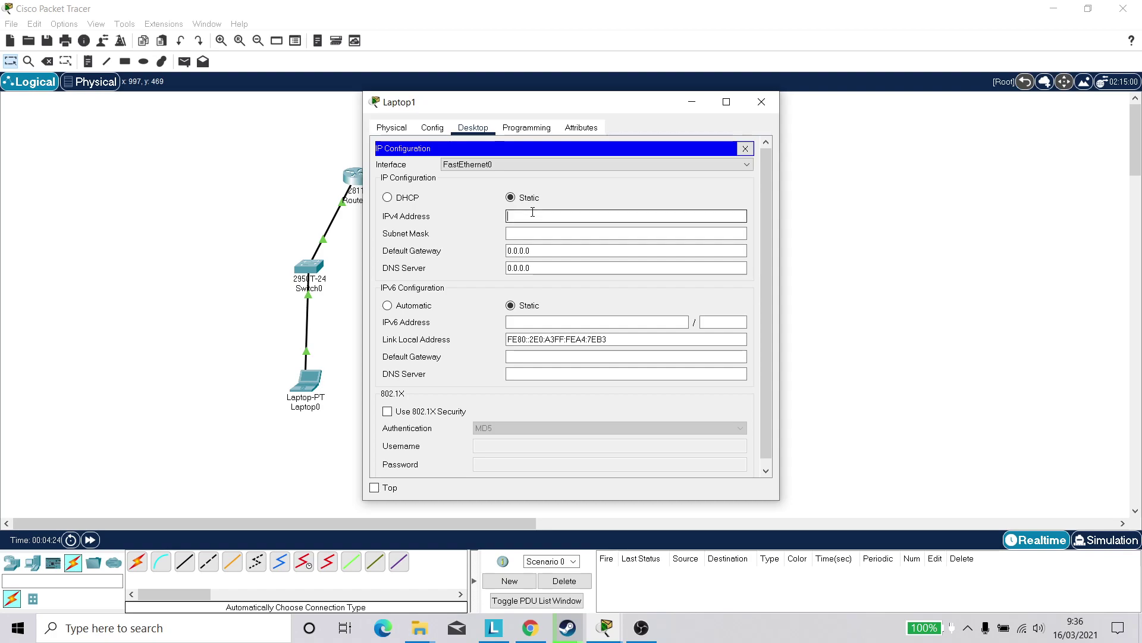
{"action": "type", "text": "192.168.2"}
Set Laptop1's IPv4 default gateway to 192.168.2.254 and close its settings
{"action": "triple_click", "coordinate": [535, 251]}
{"action": "key", "text": "BackSpace"}
{"action": "type", "text": "192.168."}
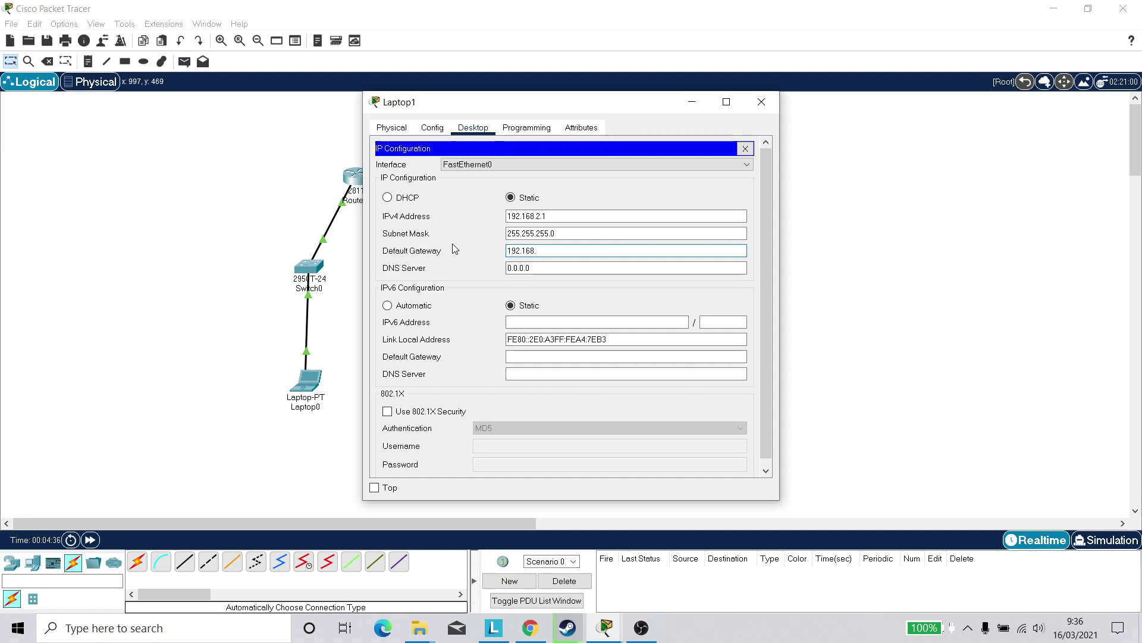
{"action": "type", "text": "2.254"}
{"action": "left_click", "coordinate": [762, 103]}
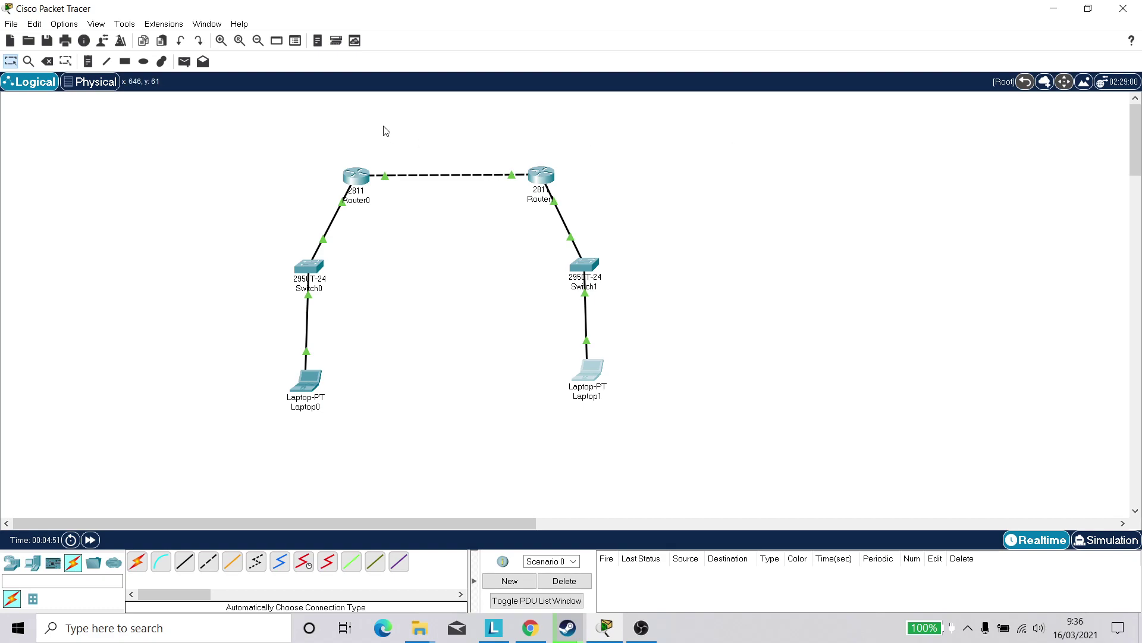
In Router0's command line, set the hostname to R1 and disable lookups with no ip domain-lookup in global configuration
{"action": "left_click", "coordinate": [357, 174]}
{"action": "left_click", "coordinate": [468, 129]}
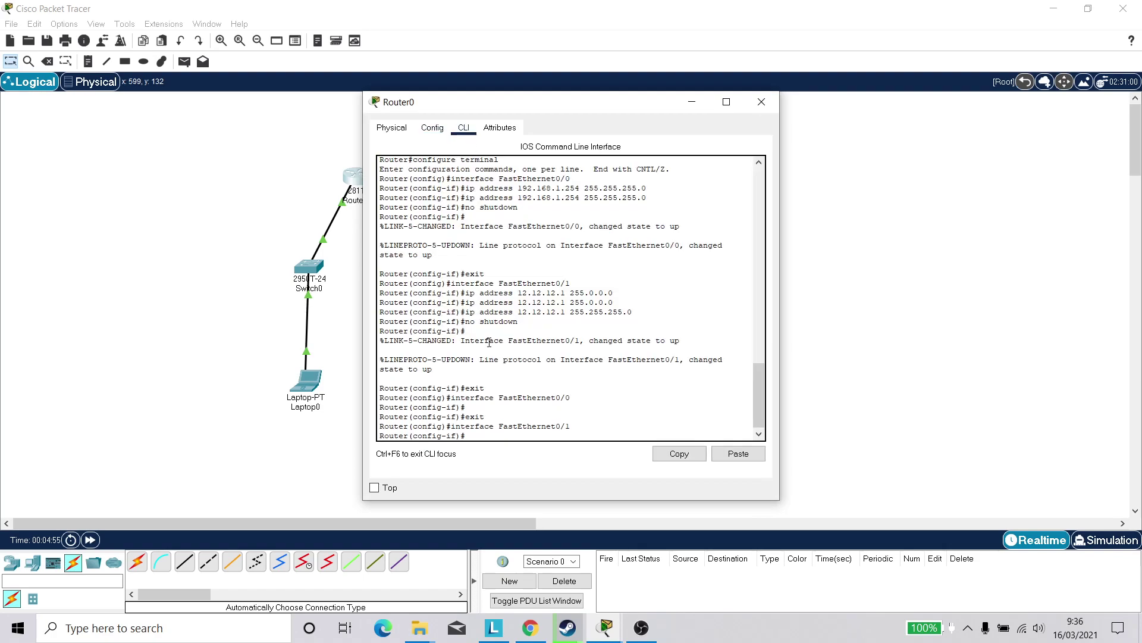
{"action": "left_click_drag", "start_coordinate": [489, 425], "coordinate": [488, 433]}
{"action": "triple_click", "coordinate": [488, 433]}
{"action": "left_click", "coordinate": [488, 434]}
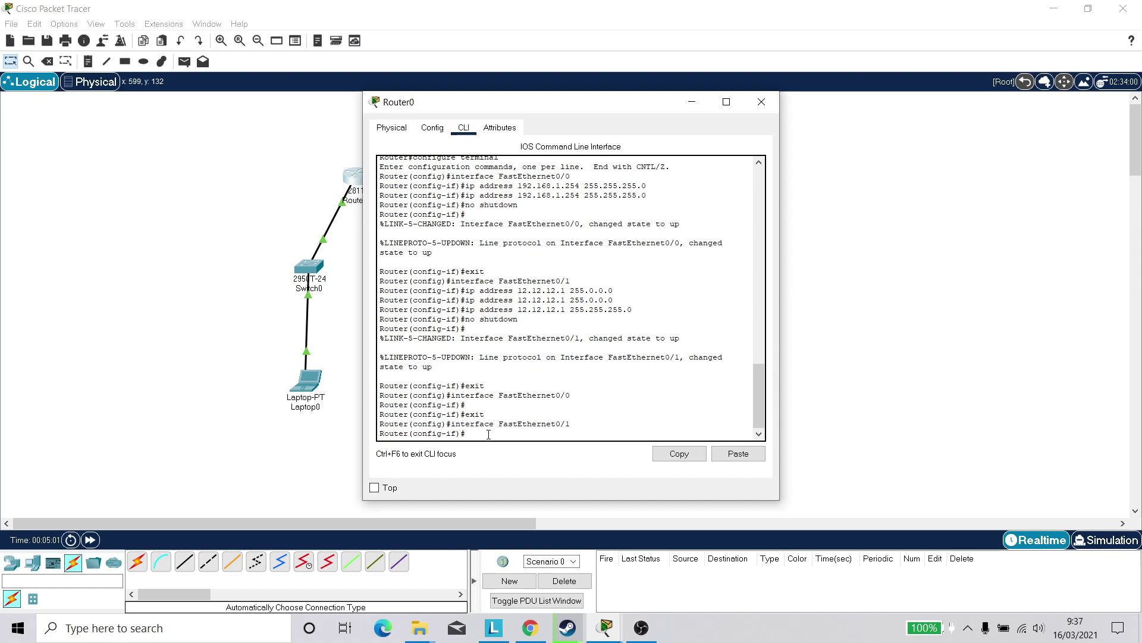
{"action": "type", "text": "exit"}
{"action": "key", "text": "Return"}
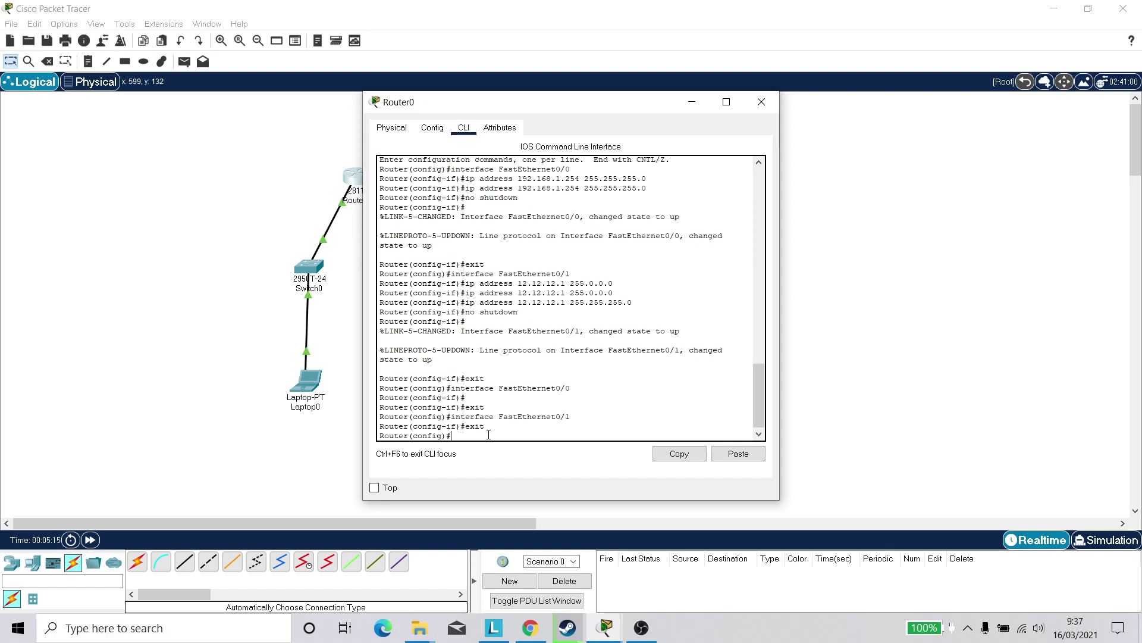
{"action": "type", "text": "hostname R1"}
{"action": "key", "text": "Return"}
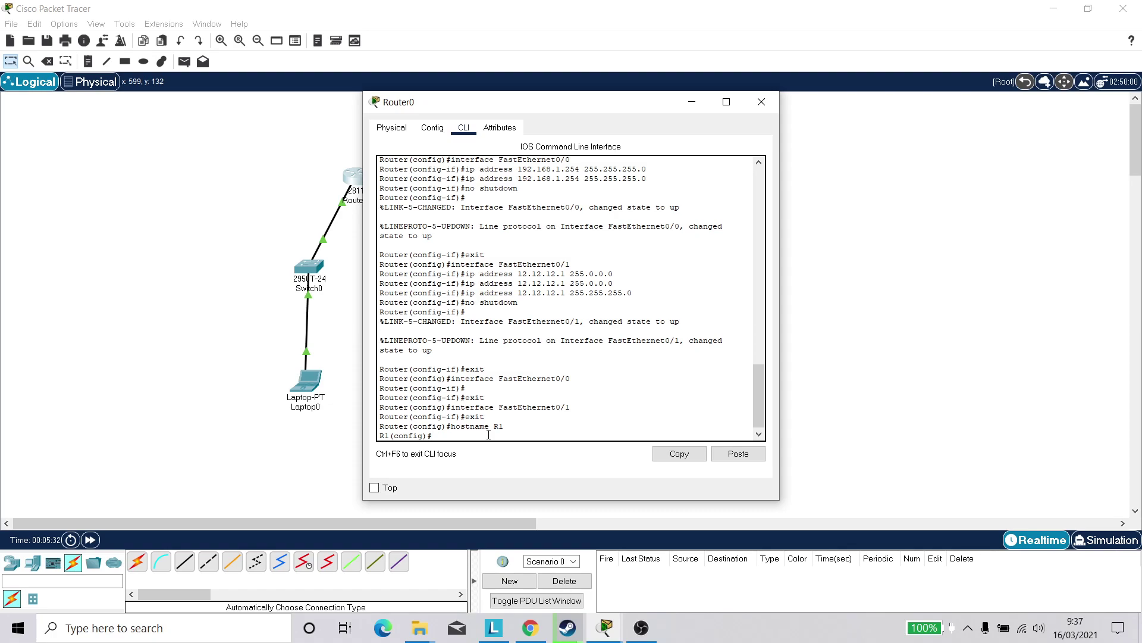
{"action": "type", "text": "no ip domain-lookup"}
{"action": "key", "text": "Return"}
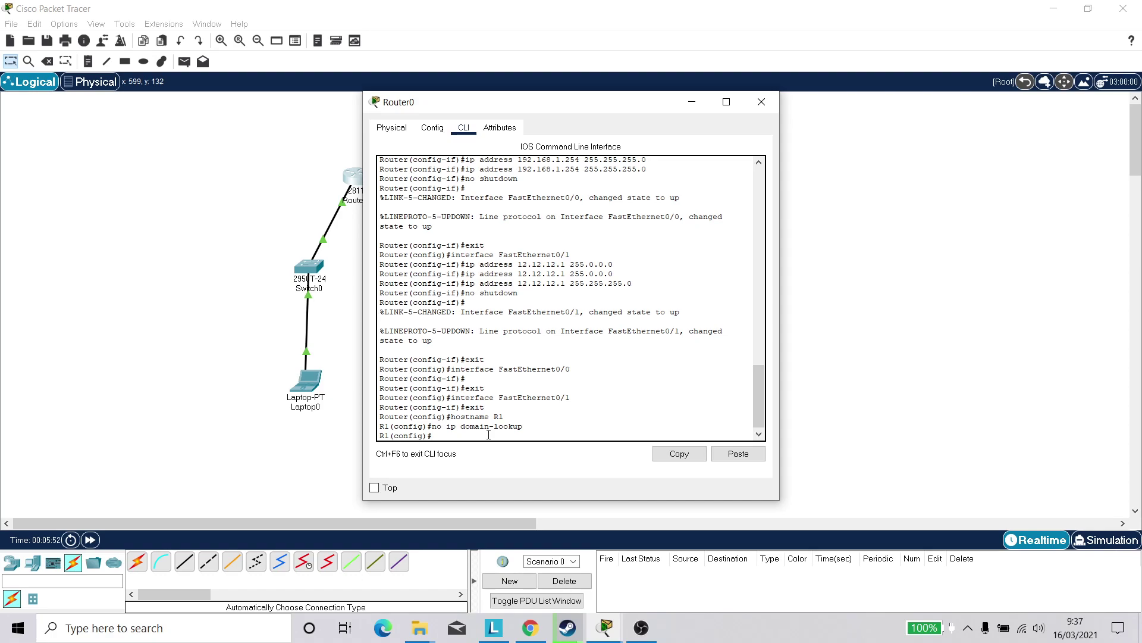
Set R1's minimum password length to 6 and configure the enable secret password
{"action": "type", "text": "security pass"}
{"action": "type", "text": "words min-length 6"}
{"action": "key", "text": "Return"}
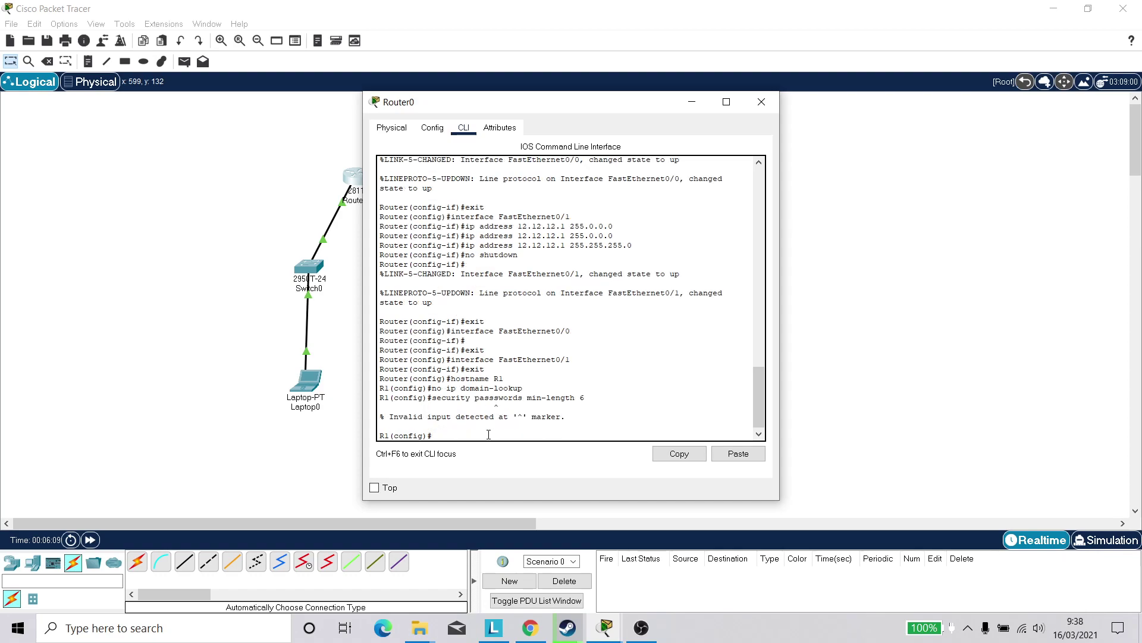
{"action": "type", "text": "security passwords min-lenghth 6"}
{"action": "key", "text": "Return"}
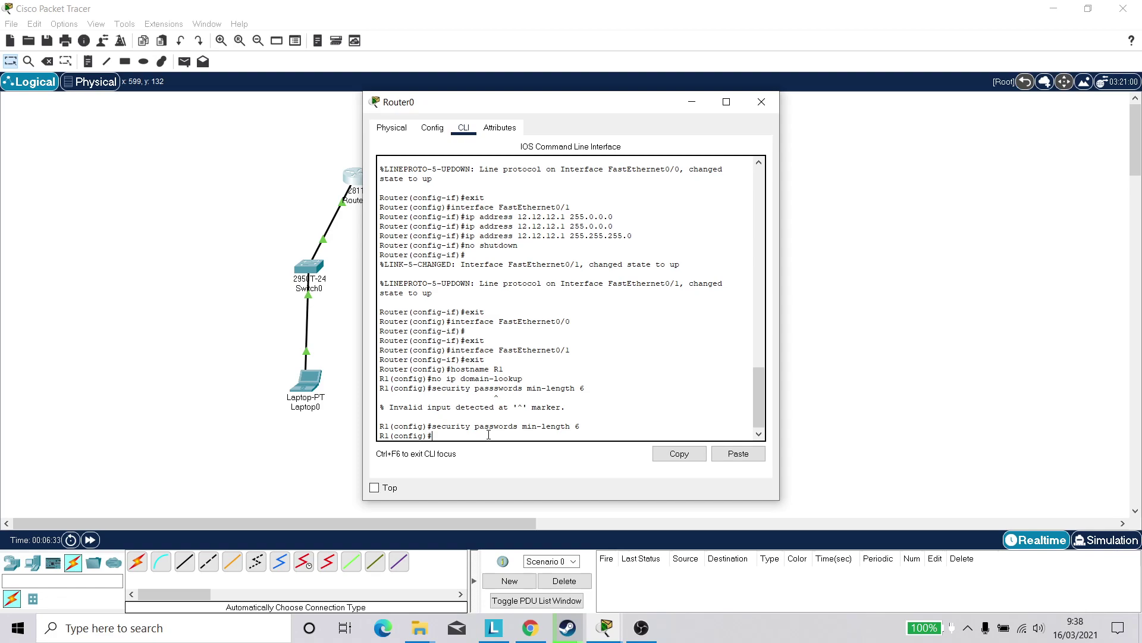
{"action": "type", "text": "nable secret ciscosec"}
{"action": "key", "text": "Return"}
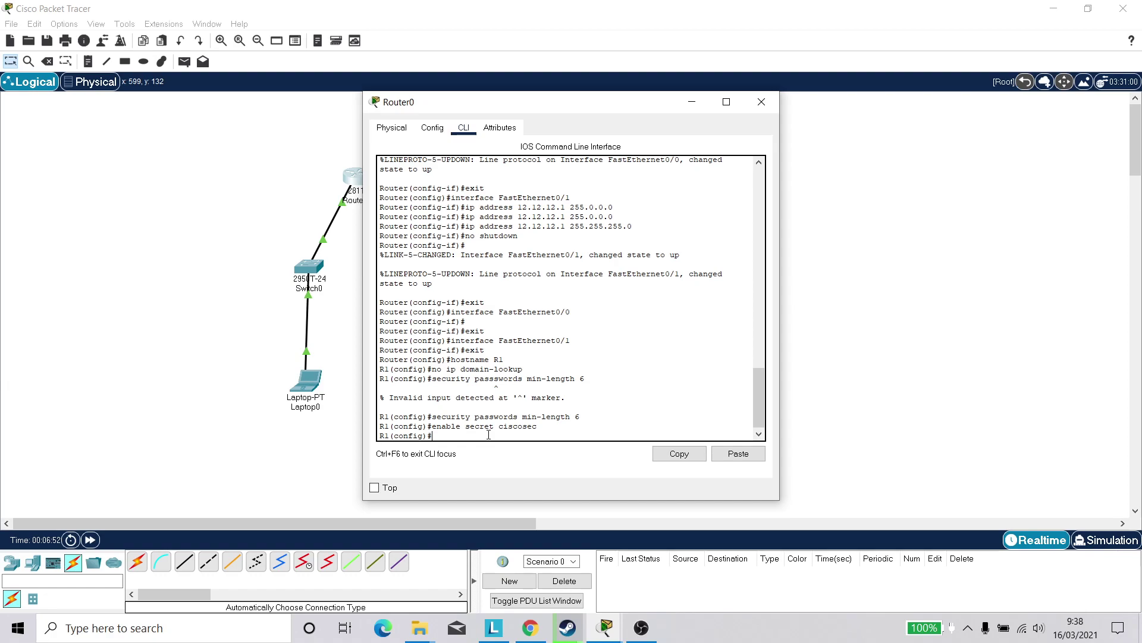
Configure R1's console line 0 with the console password, exec-timeout 5 0 and login, and return to global configuration
{"action": "type", "text": "line console 0"}
{"action": "key", "text": "Return"}
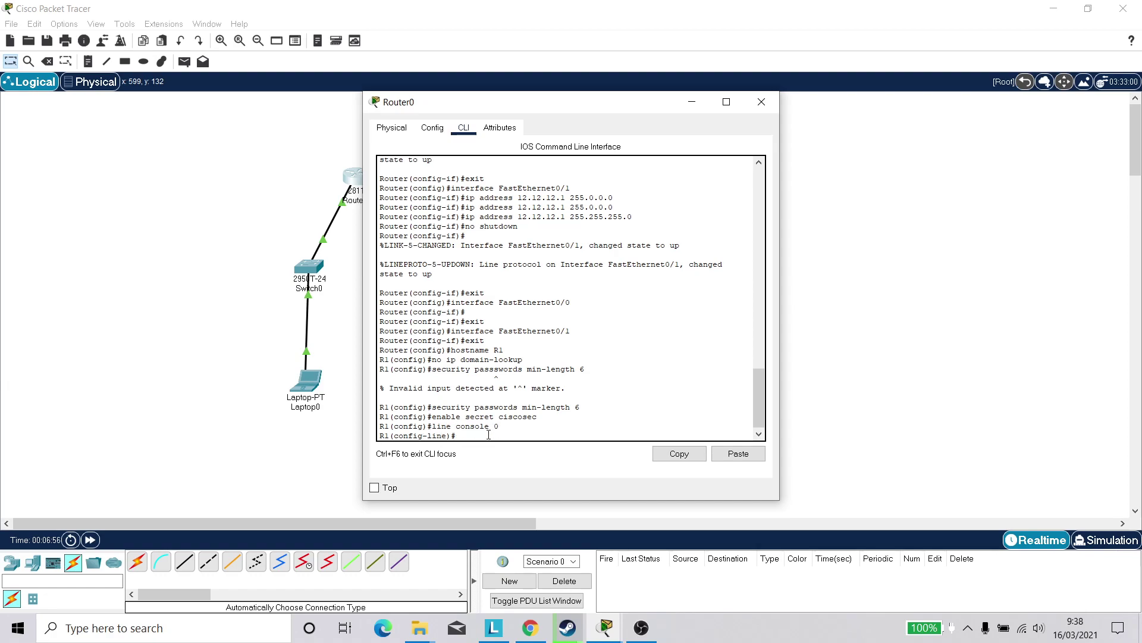
{"action": "type", "text": "password ciscocon"}
{"action": "key", "text": "Return"}
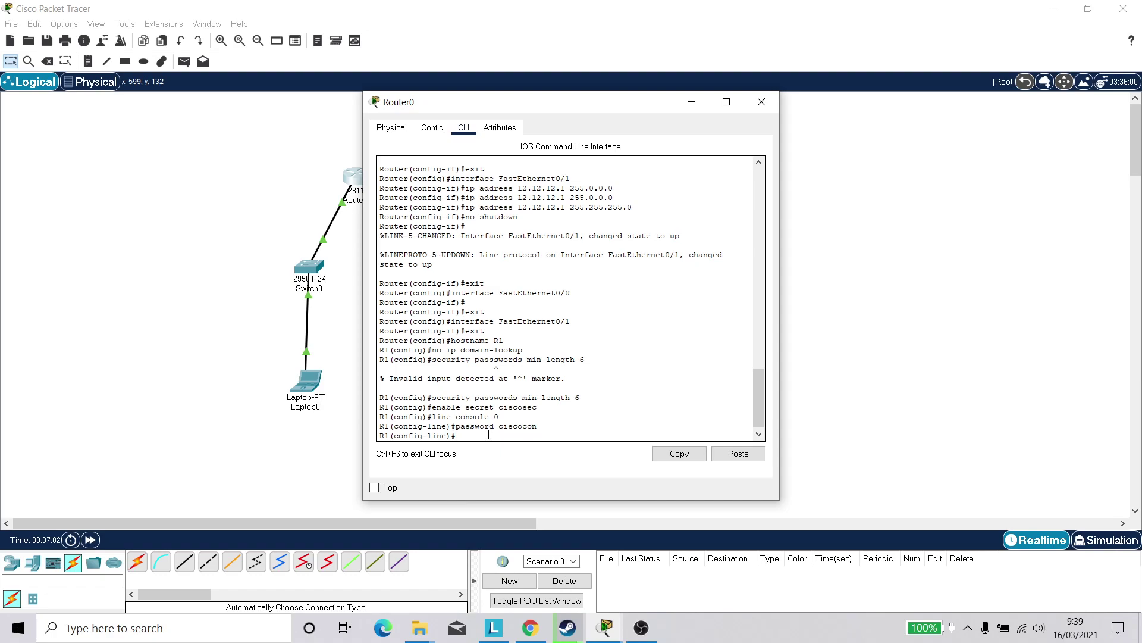
{"action": "type", "text": "exec-timeout 5 0"}
{"action": "key", "text": "Return"}
{"action": "type", "text": "login"}
{"action": "key", "text": "Return"}
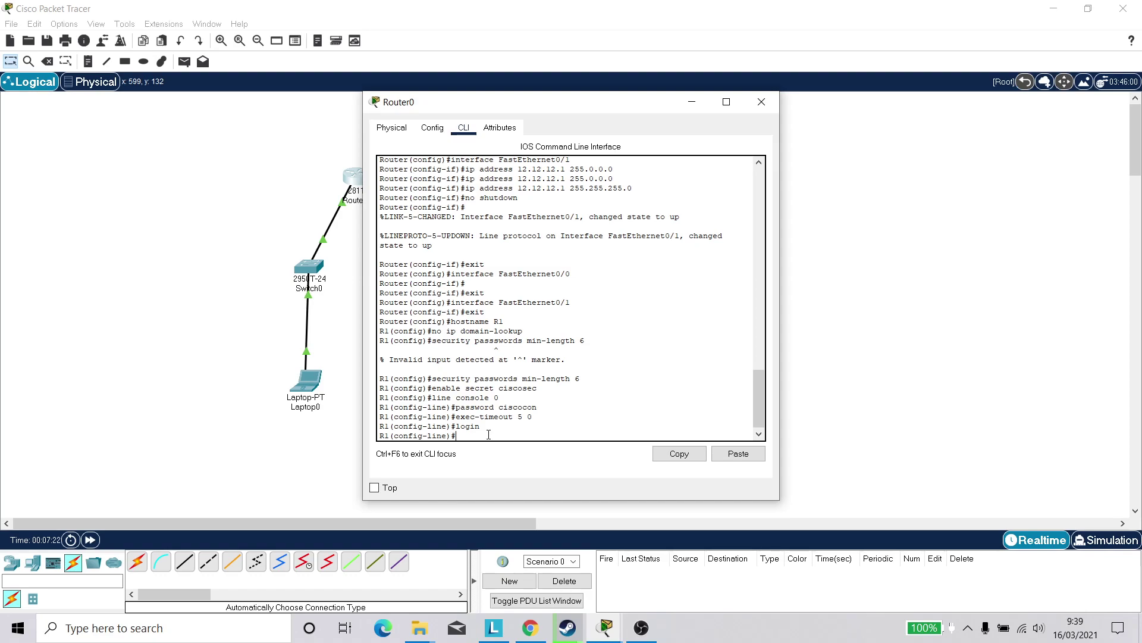
{"action": "type", "text": "exit"}
{"action": "key", "text": "Return"}
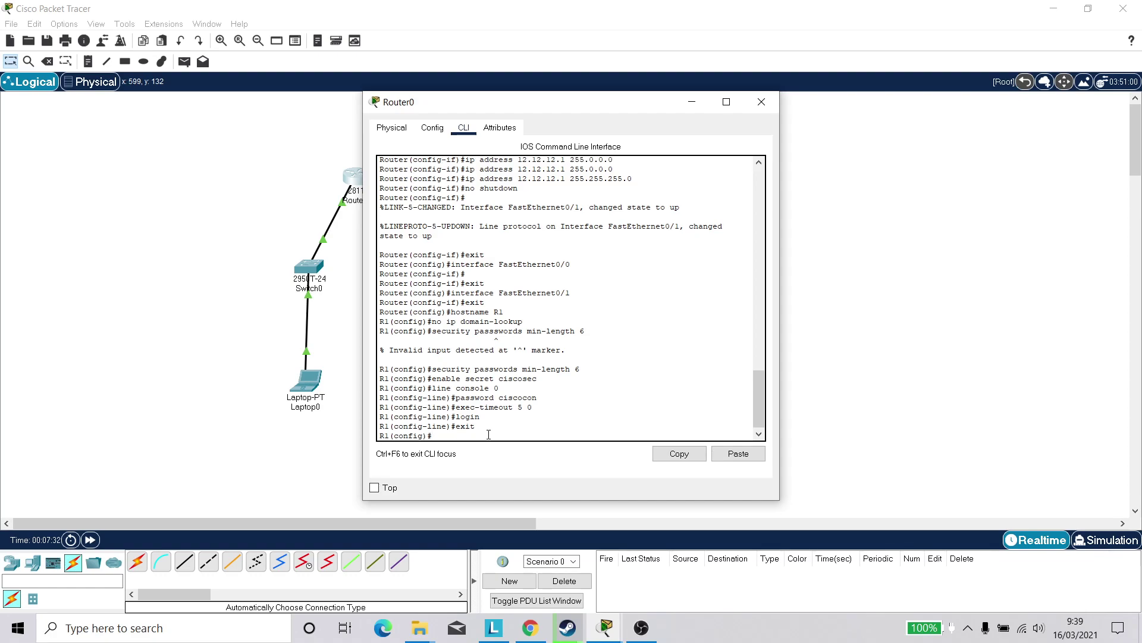
Enter R1's line vty 0 4 configuration and set the VTY line password
{"action": "type", "text": "line vty 0 4"}
{"action": "key", "text": "Return"}
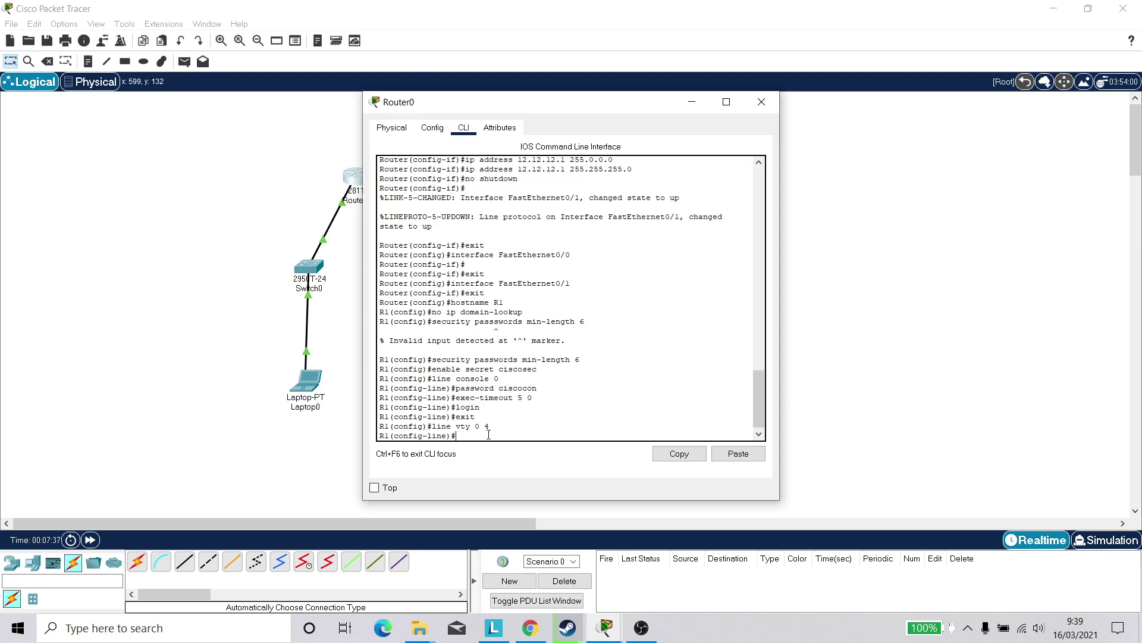
{"action": "type", "text": "pAA"}
{"action": "key", "text": "BackSpace"}
{"action": "key", "text": "BackSpace"}
{"action": "key", "text": "BackSpace"}
{"action": "type", "text": "password ciscovty"}
{"action": "key", "text": "Return"}
Set exec-timeout 5 0 and login on R1's VTY lines, and return to global configuration
{"action": "type", "text": "e"}
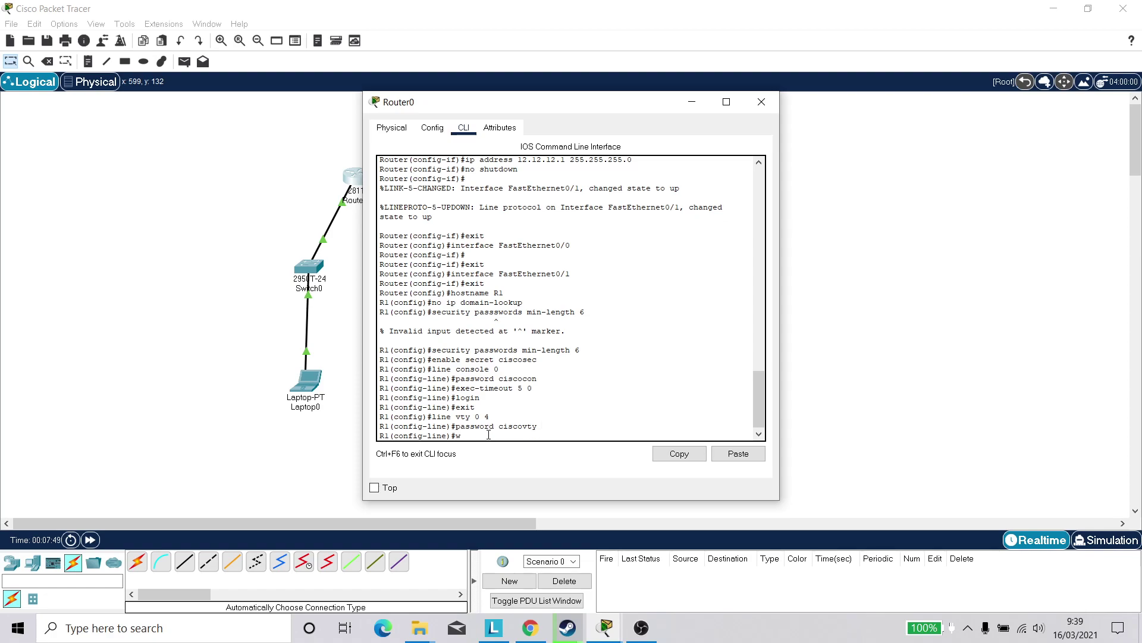
{"action": "type", "text": "xec-timeout 5 0"}
{"action": "key", "text": "Return"}
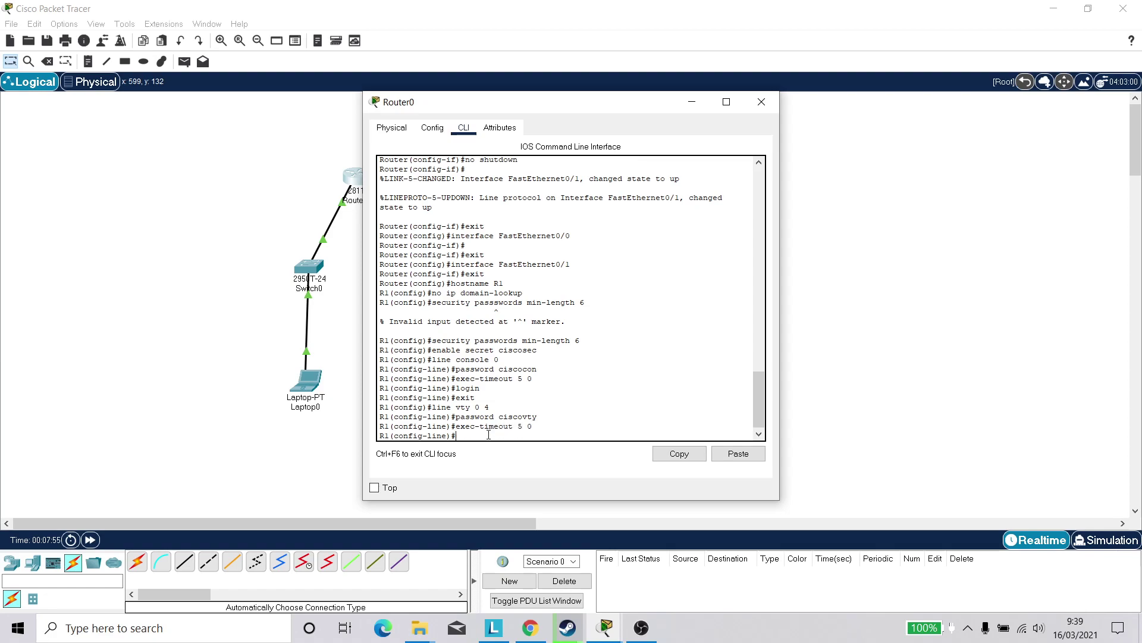
{"action": "type", "text": "login"}
{"action": "key", "text": "Return"}
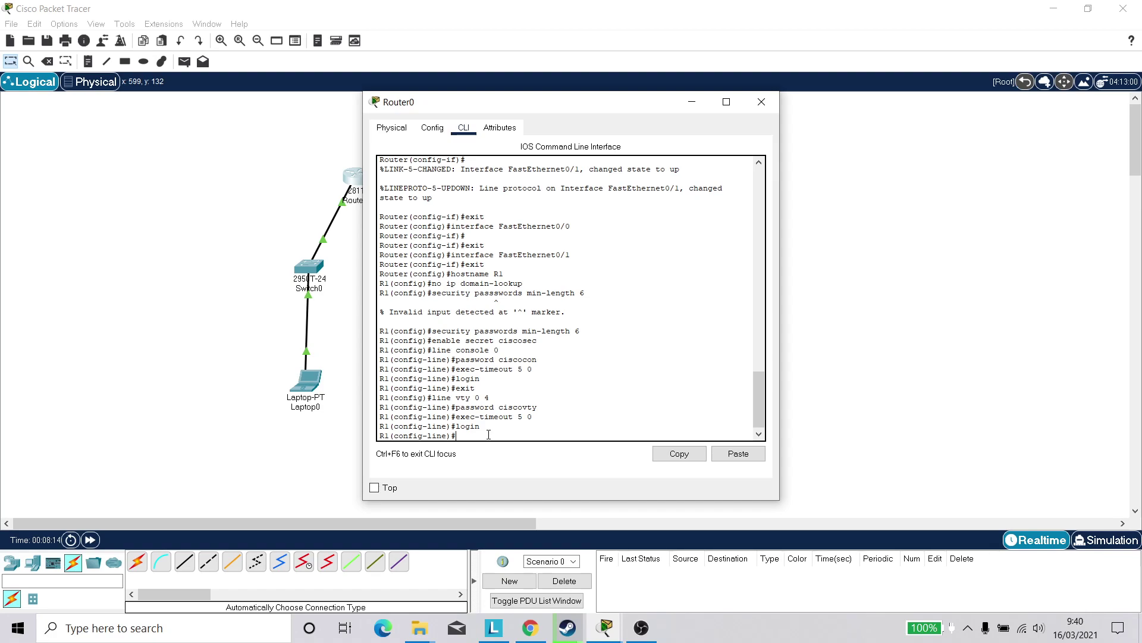
{"action": "type", "text": "se"}
{"action": "key", "text": "BackSpace"}
{"action": "key", "text": "BackSpace"}
{"action": "type", "text": "exit"}
{"action": "key", "text": "Return"}
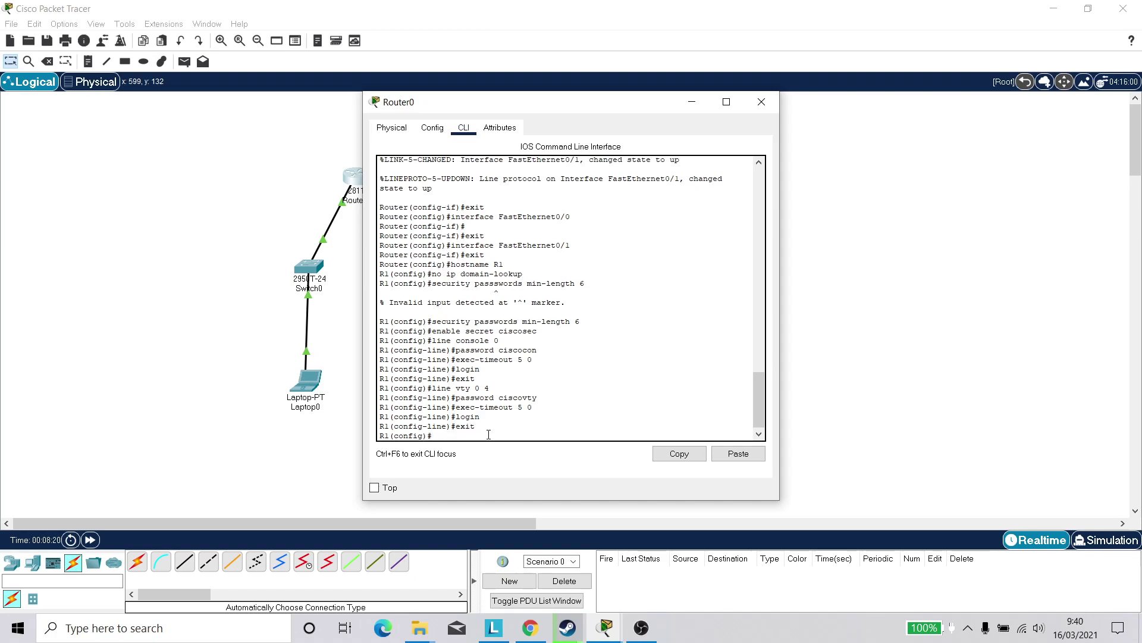
Enable service password-encryption on R1 and set the MOTD banner to "Unauthorized access prohibited!"
{"action": "type", "text": "service password-encryption"}
{"action": "key", "text": "Return"}
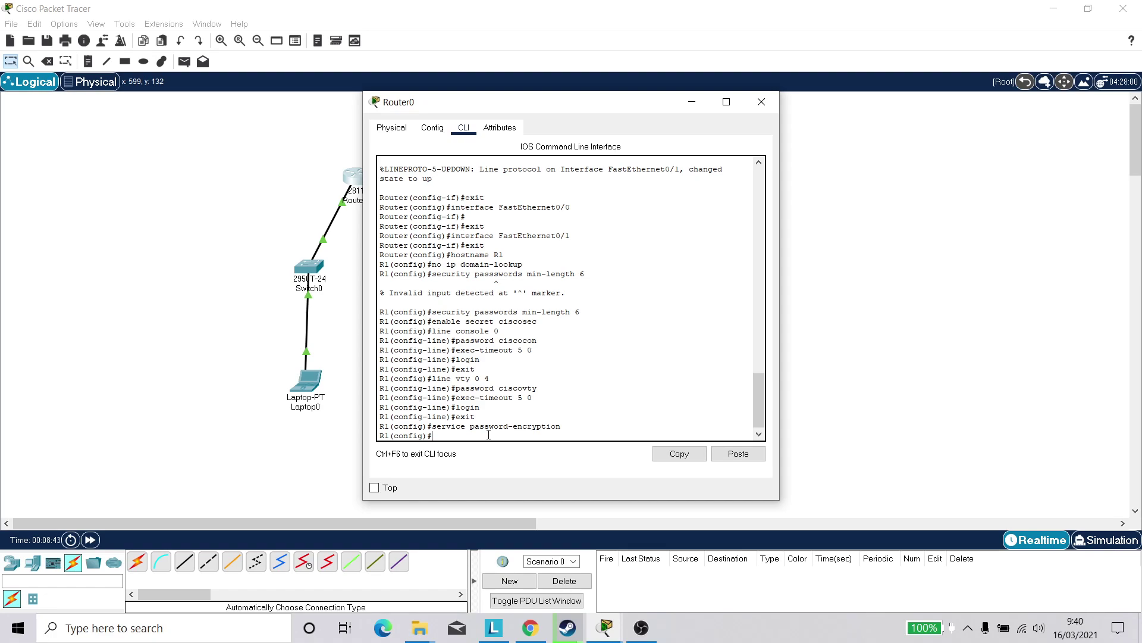
{"action": "type", "text": "anner motd #Unauth"}
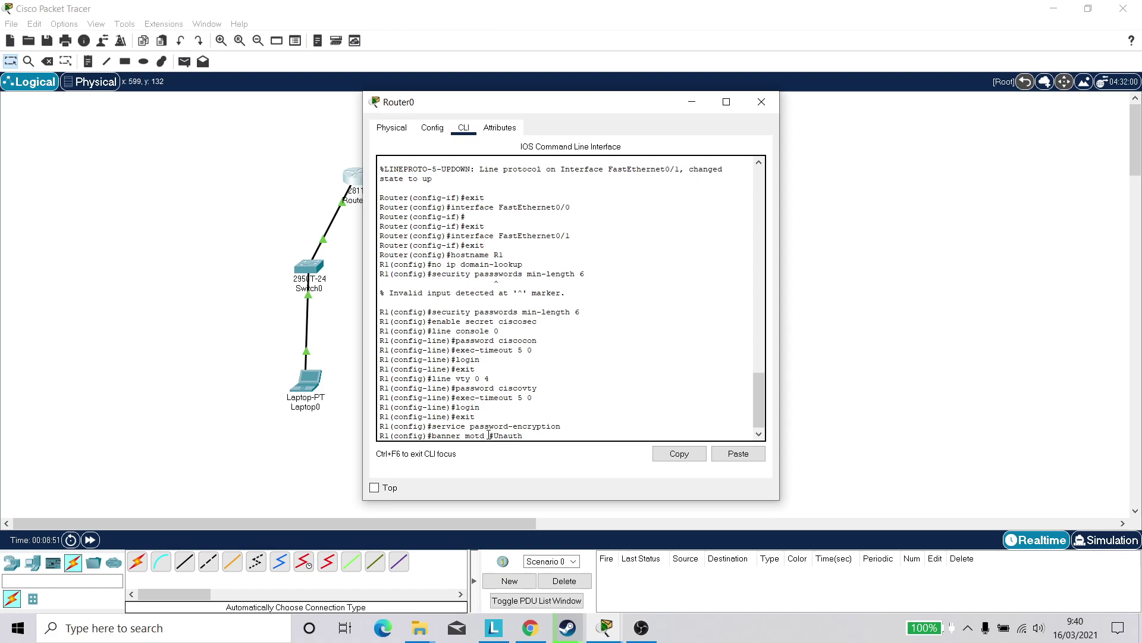
{"action": "type", "text": "orized"}
{"action": "type", "text": "access prohibvited!#"}
{"action": "key", "text": "Return"}
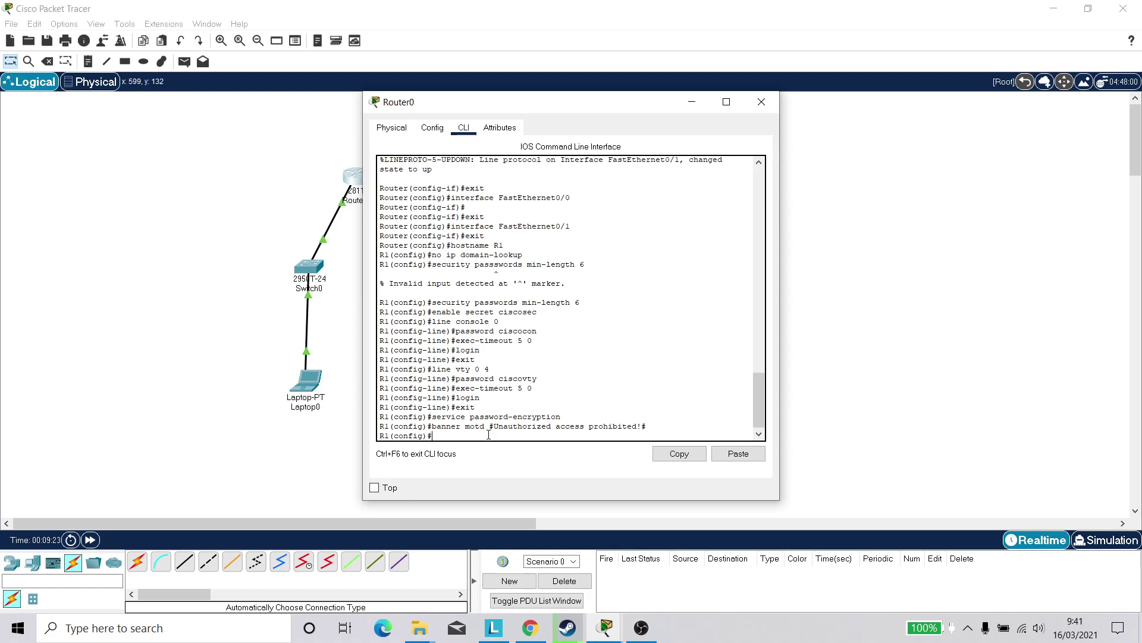
Enter R1's interface fa0/1 configuration and set its description to "Connection to R2"
{"action": "type", "text": "int fa0/1"}
{"action": "key", "text": "Return"}
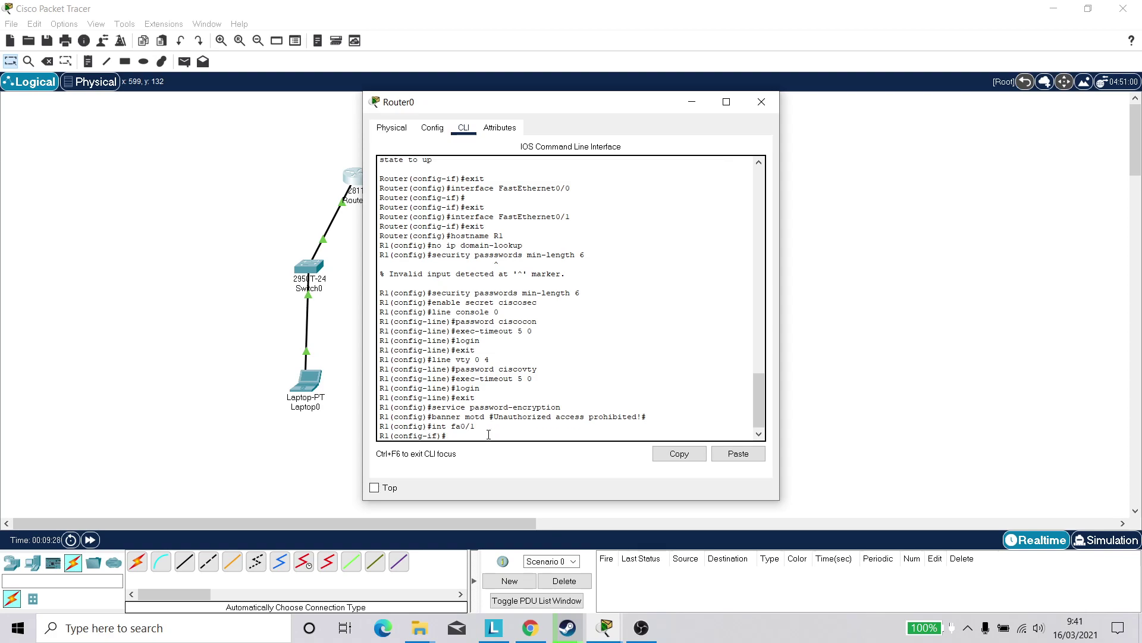
{"action": "type", "text": "descritpion Connection to R2"}
{"action": "key", "text": "Return"}
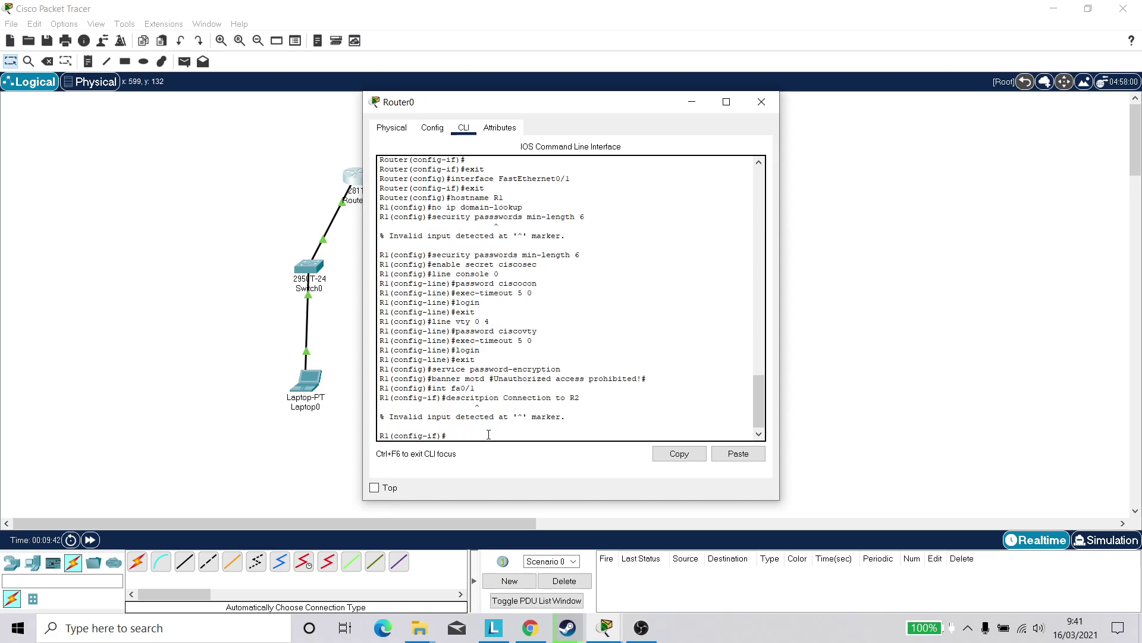
{"action": "type", "text": "description Connection to R2"}
{"action": "key", "text": "Return"}
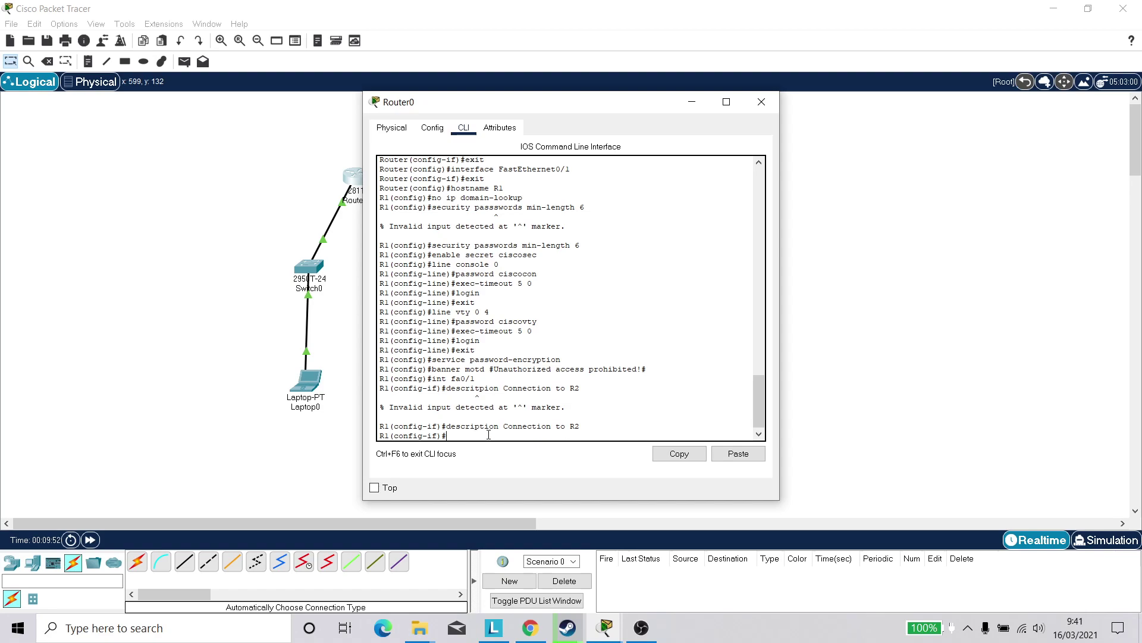
Try to assign IP address 192.168.1.254 with mask 255.255.255.0 to R1's fa0/1 interface
{"action": "type", "text": "ip ad"}
{"action": "type", "text": "dress"}
{"action": "type", "text": "s"}
{"action": "type", "text": " 192."}
{"action": "type", "text": "1"}
{"action": "type", "text": "68.1"}
{"action": "type", "text": "2"}
{"action": "type", "text": "54"}
{"action": "type", "text": " 255.255"}
{"action": "type", "text": ".255.0"}
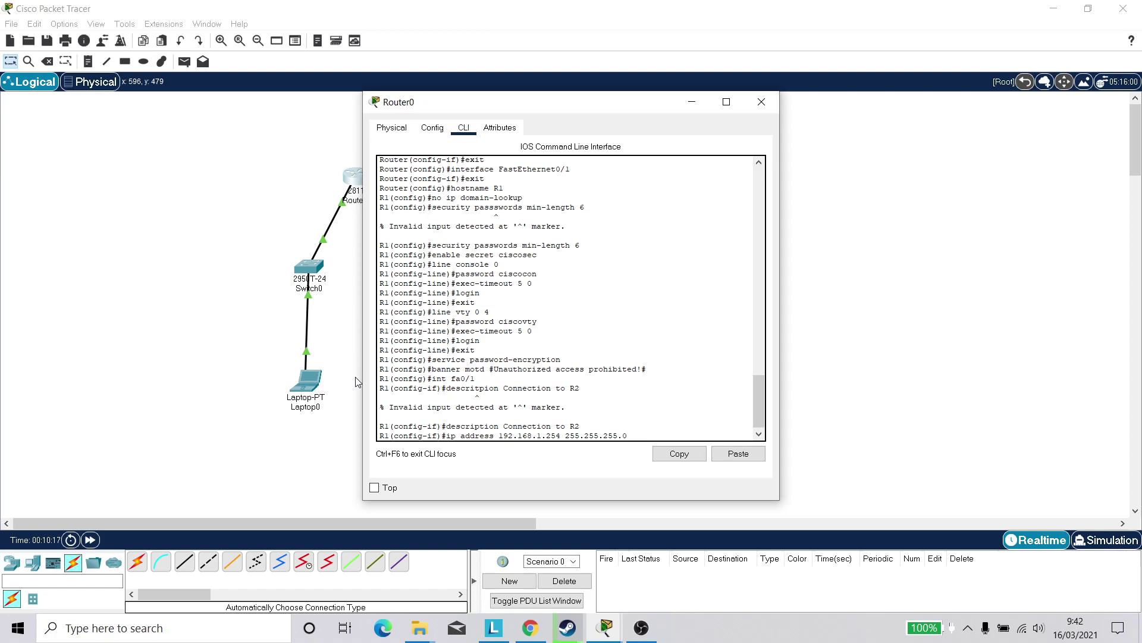
{"action": "key", "text": "Return"}
{"action": "type", "text": "no s"}
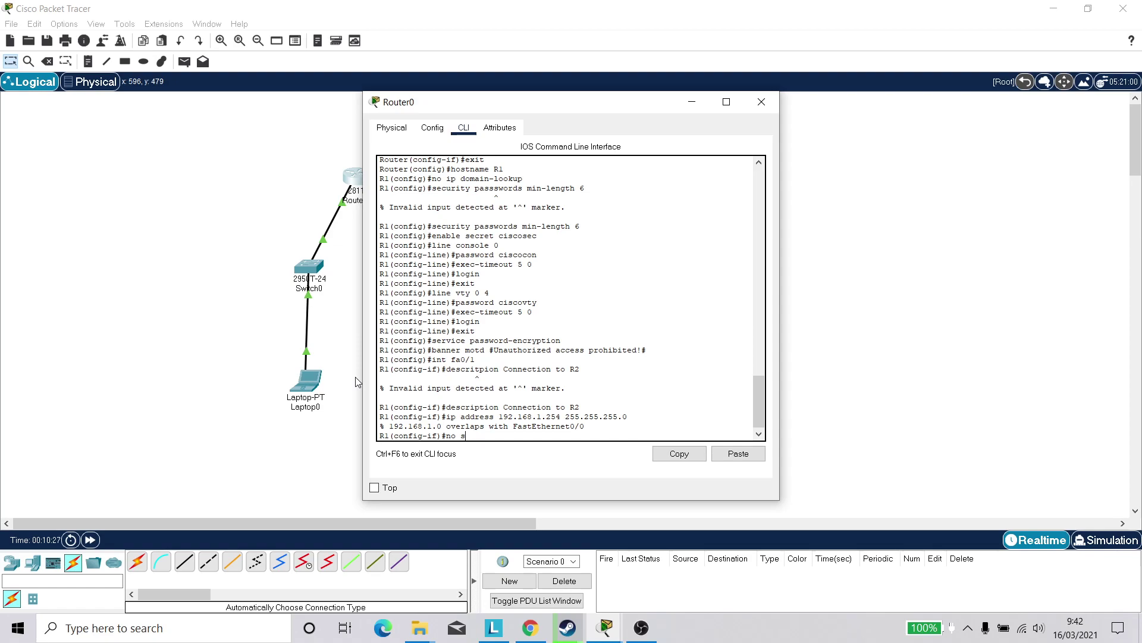
{"action": "key", "text": "BackSpace"}
{"action": "key", "text": "BackSpace"}
{"action": "key", "text": "BackSpace"}
{"action": "key", "text": "BackSpace"}
Assign IP address 12.12.12.1 with mask 255.255.255.0 to R1's fa0/1 interface and enable it with no shutdown
{"action": "type", "text": "ip address 12.12.12.1 255.255.255.0"}
{"action": "key", "text": "Return"}
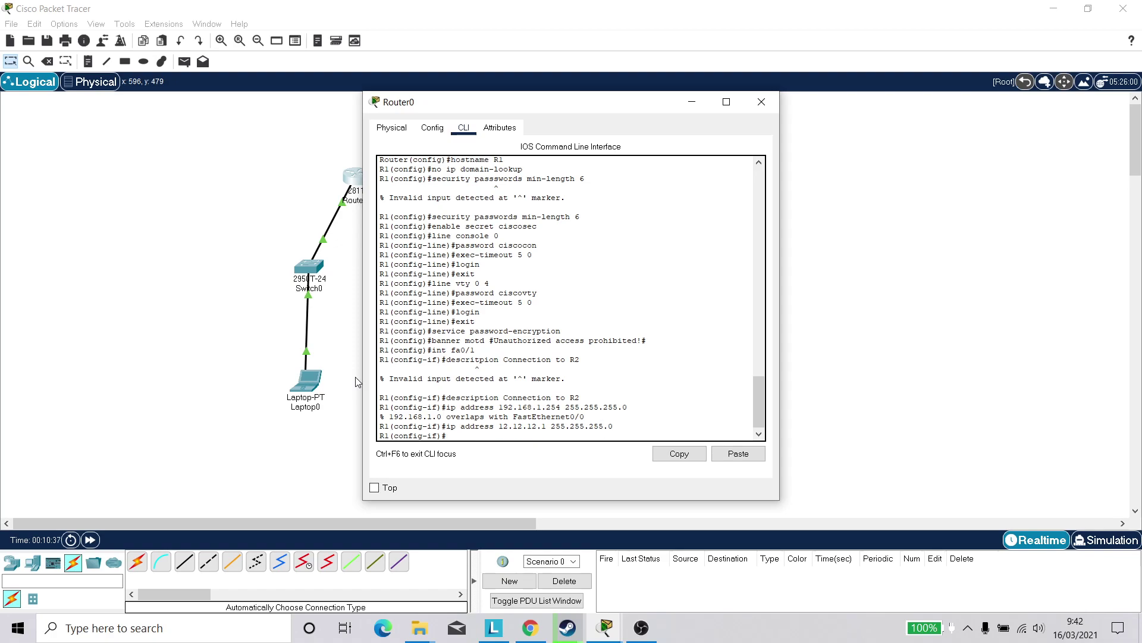
{"action": "type", "text": "no shutdown"}
{"action": "key", "text": "Return"}
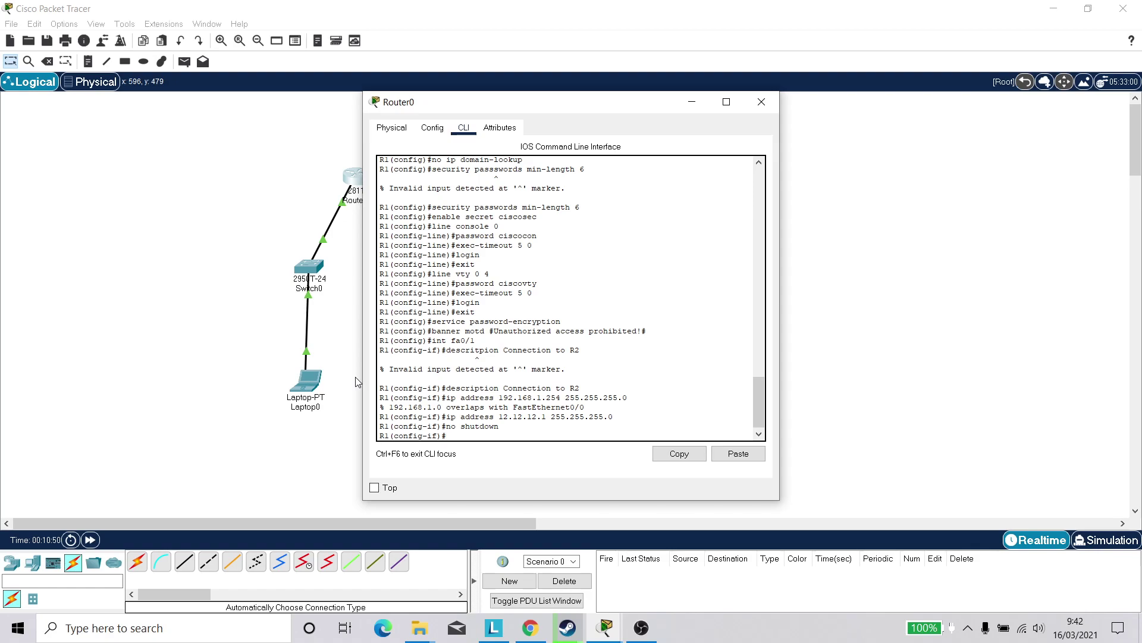
Return R1 to privileged EXEC mode and set its clock to 9:43:00 16 March 2021
{"action": "type", "text": "exit"}
{"action": "key", "text": "Return"}
{"action": "type", "text": "exit"}
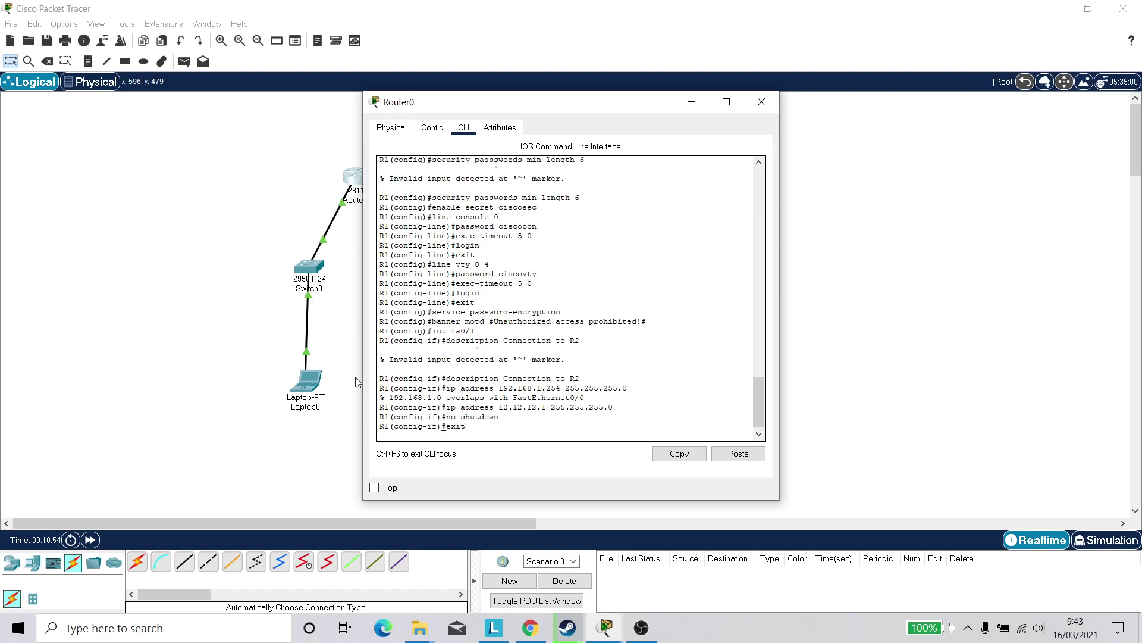
{"action": "key", "text": "Return"}
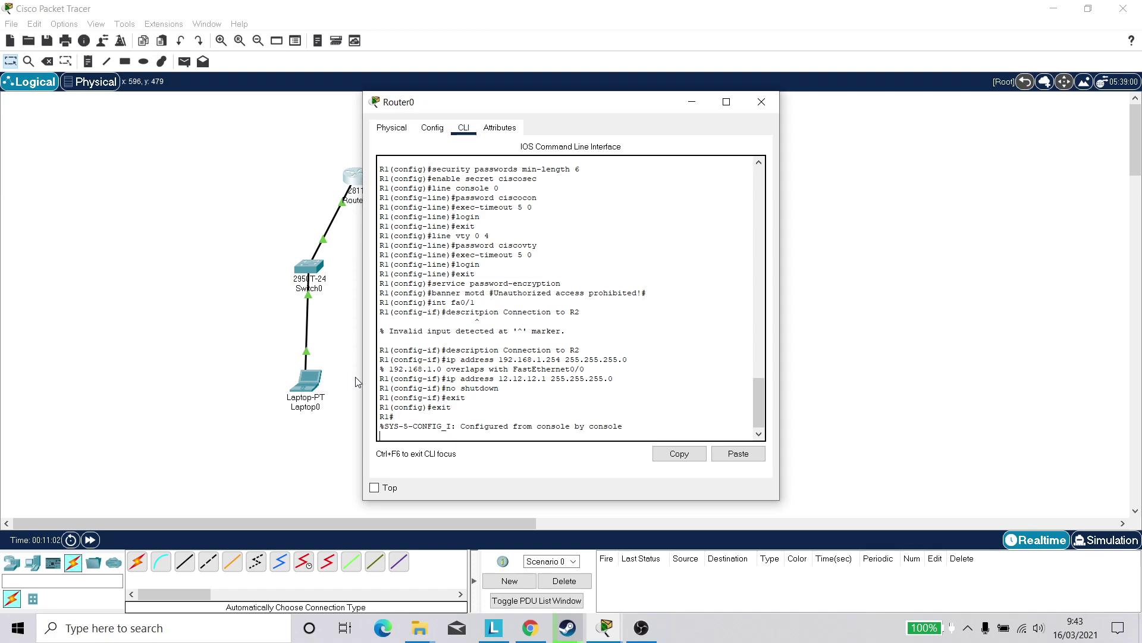
{"action": "type", "text": "clock set 9:43:00 16 March 2021"}
{"action": "key", "text": "Return"}
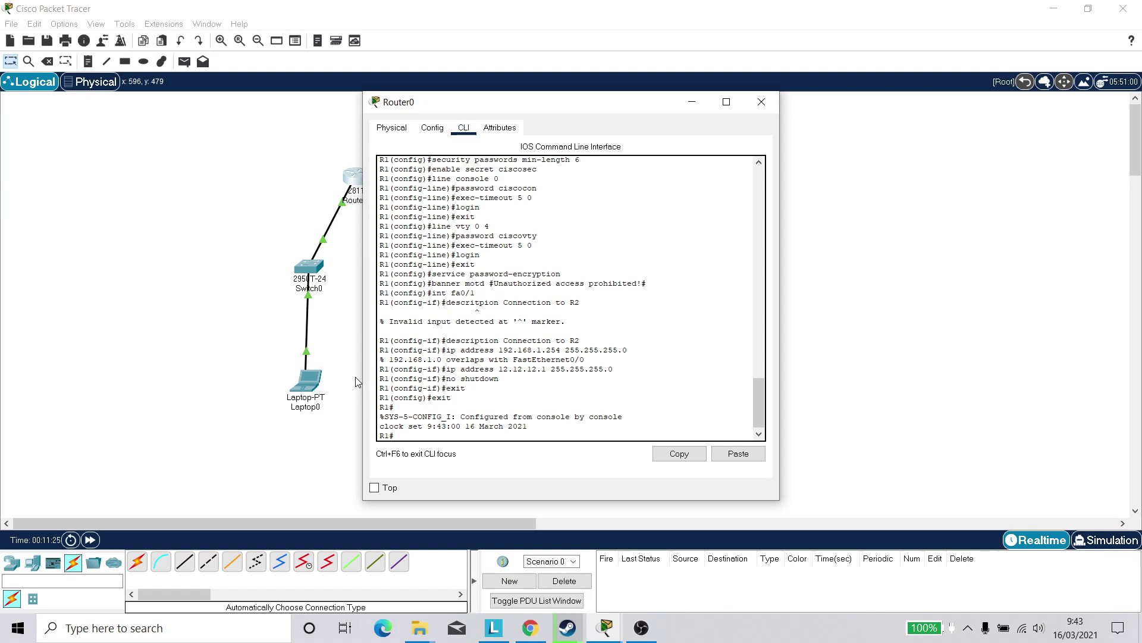
Copy R1's running-config to startup-config, accepting the default destination filename, and close the router's window
{"action": "type", "text": "copy running-config startup-config"}
{"action": "key", "text": "Return"}
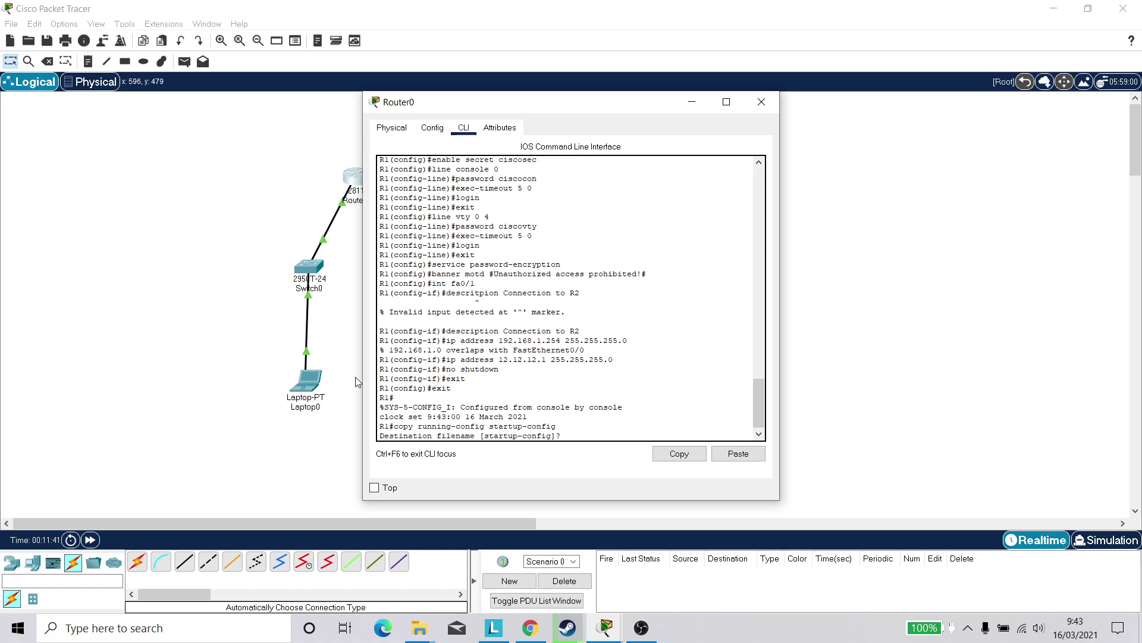
{"action": "key", "text": "Return"}
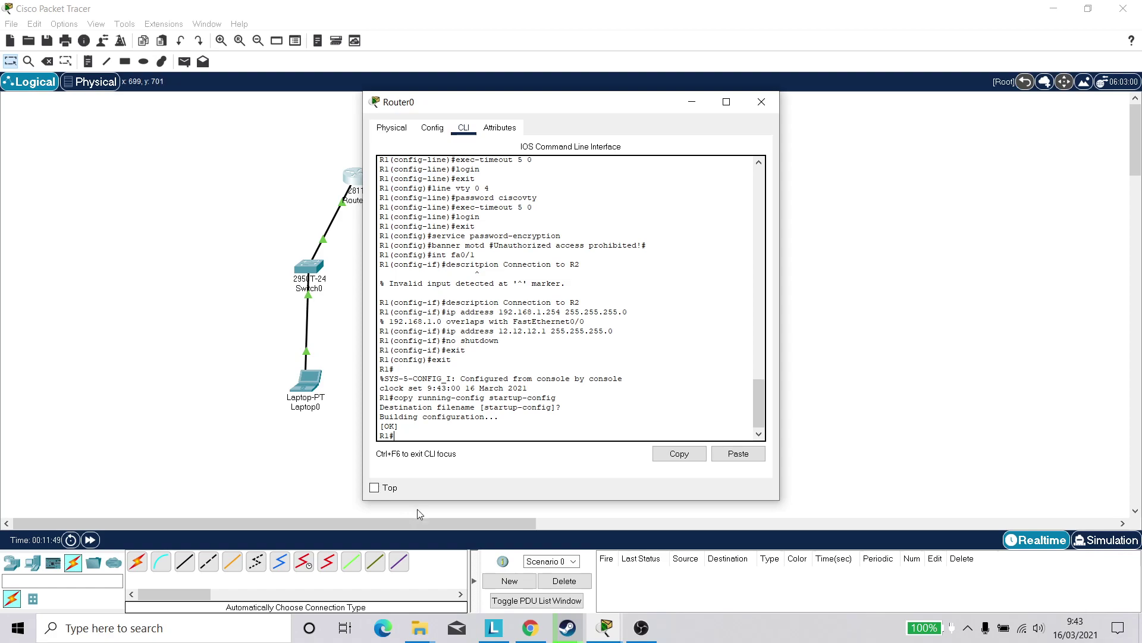
{"action": "scroll", "coordinate": [485, 322], "scroll_direction": "up", "scroll_amount": 9}
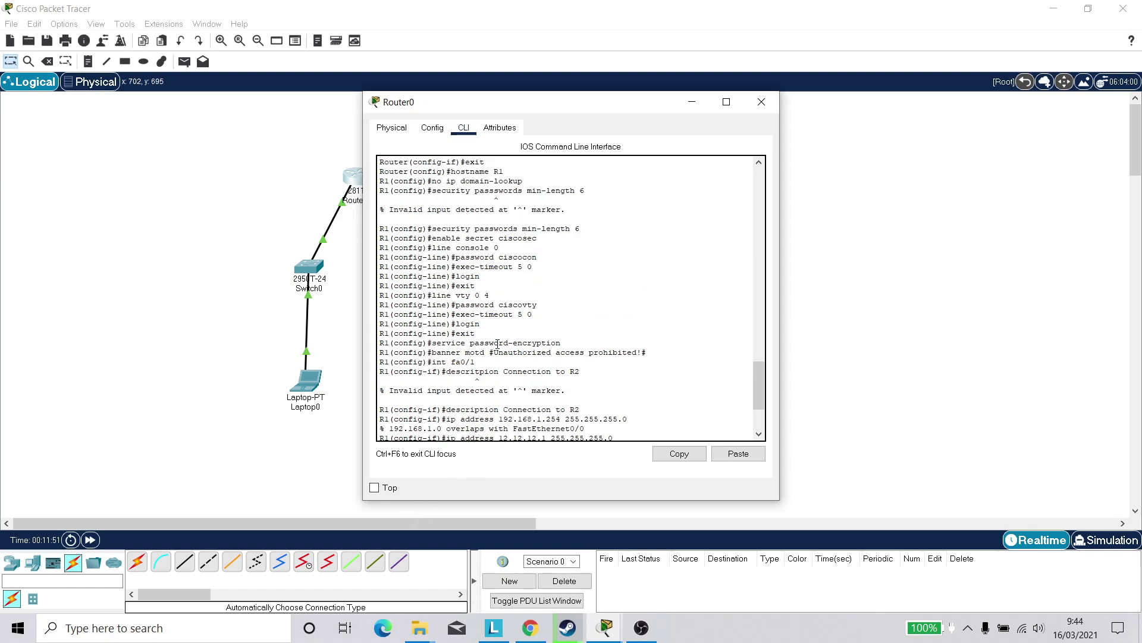
{"action": "scroll", "coordinate": [497, 346], "scroll_direction": "down", "scroll_amount": 1}
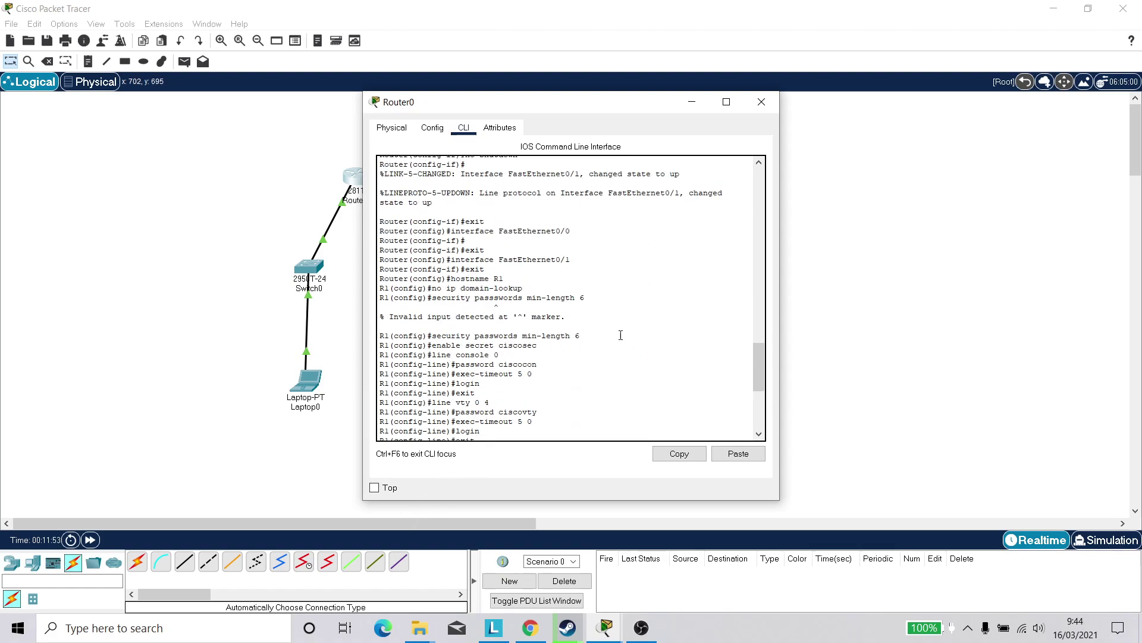
{"action": "left_click", "coordinate": [761, 101]}
Open Router1's command line, return to global configuration and set the hostname to R2
{"action": "left_click", "coordinate": [537, 178]}
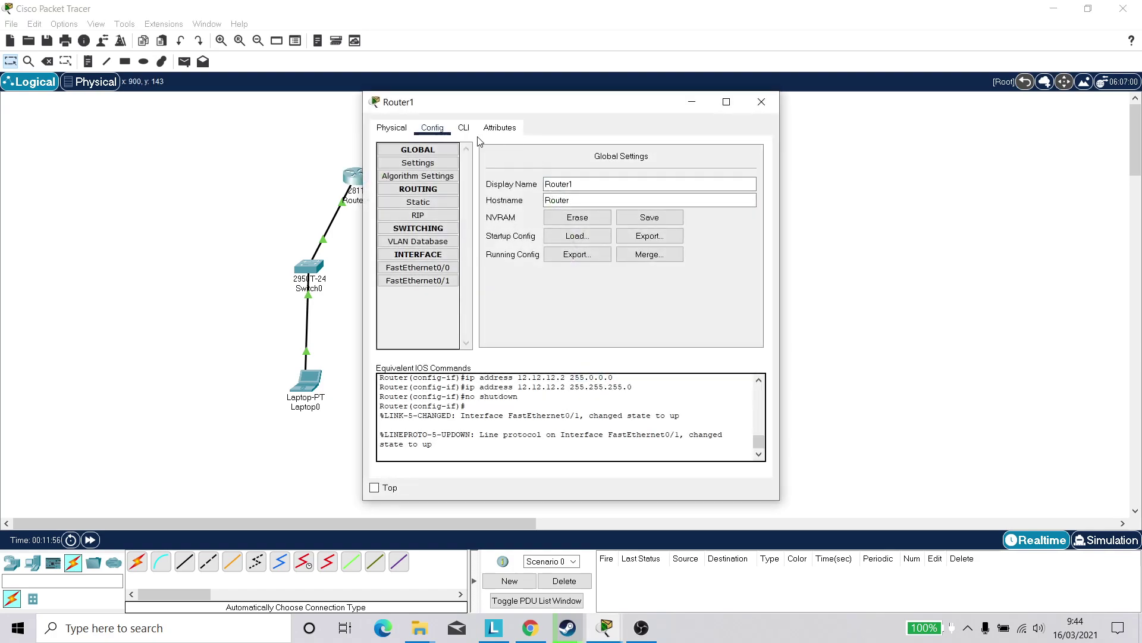
{"action": "left_click", "coordinate": [463, 128]}
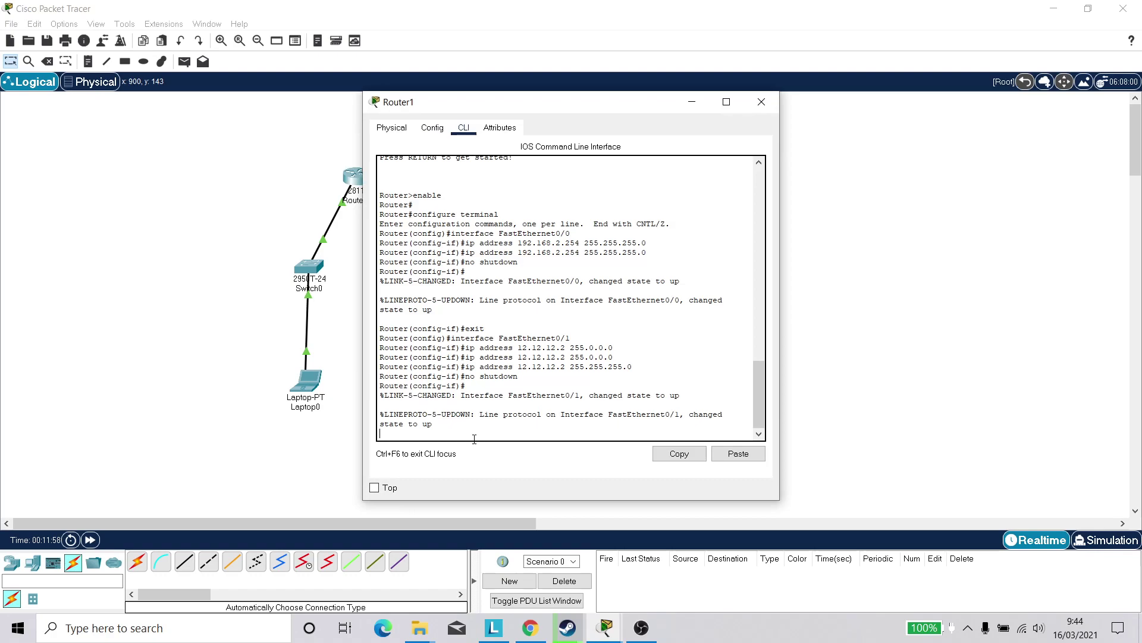
{"action": "key", "text": "Return"}
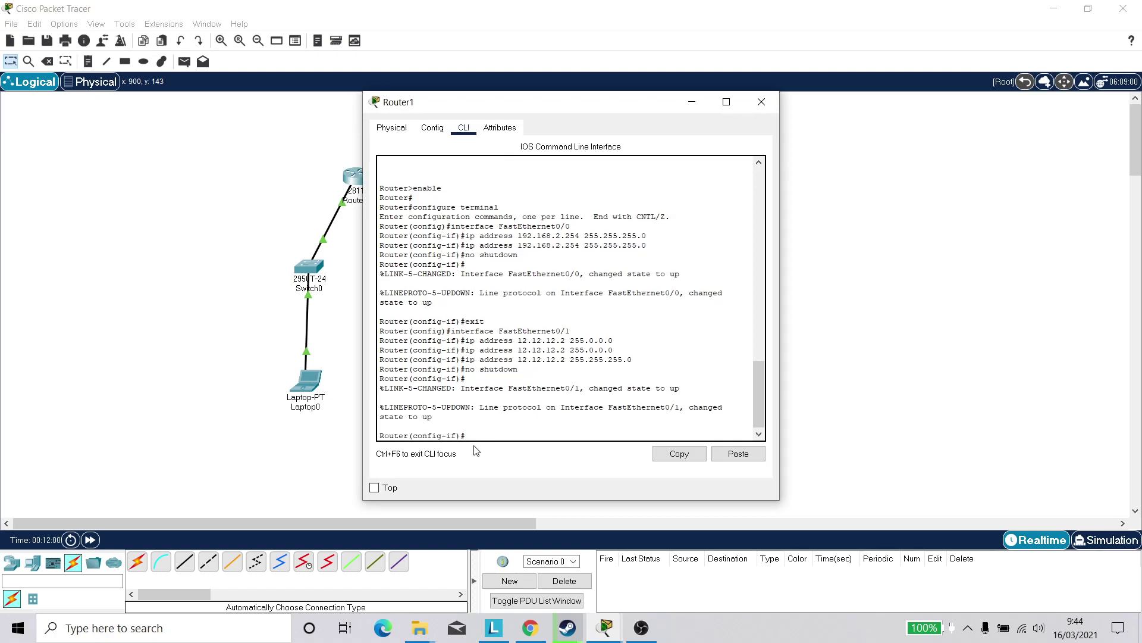
{"action": "type", "text": "exit"}
{"action": "key", "text": "Return"}
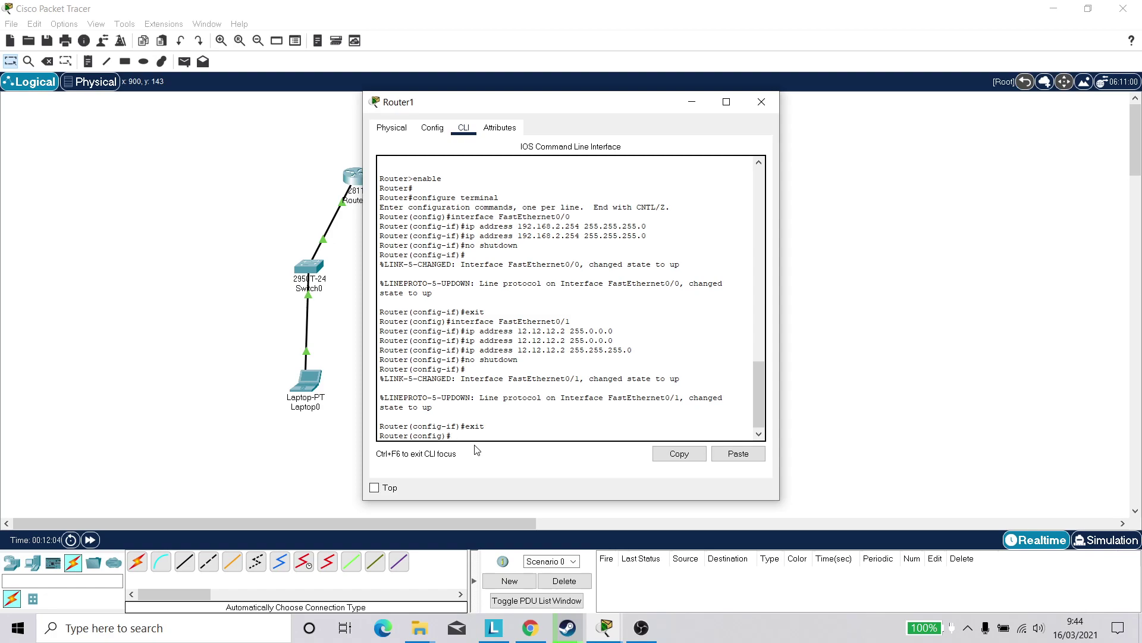
{"action": "type", "text": "hostname R2"}
{"action": "key", "text": "Return"}
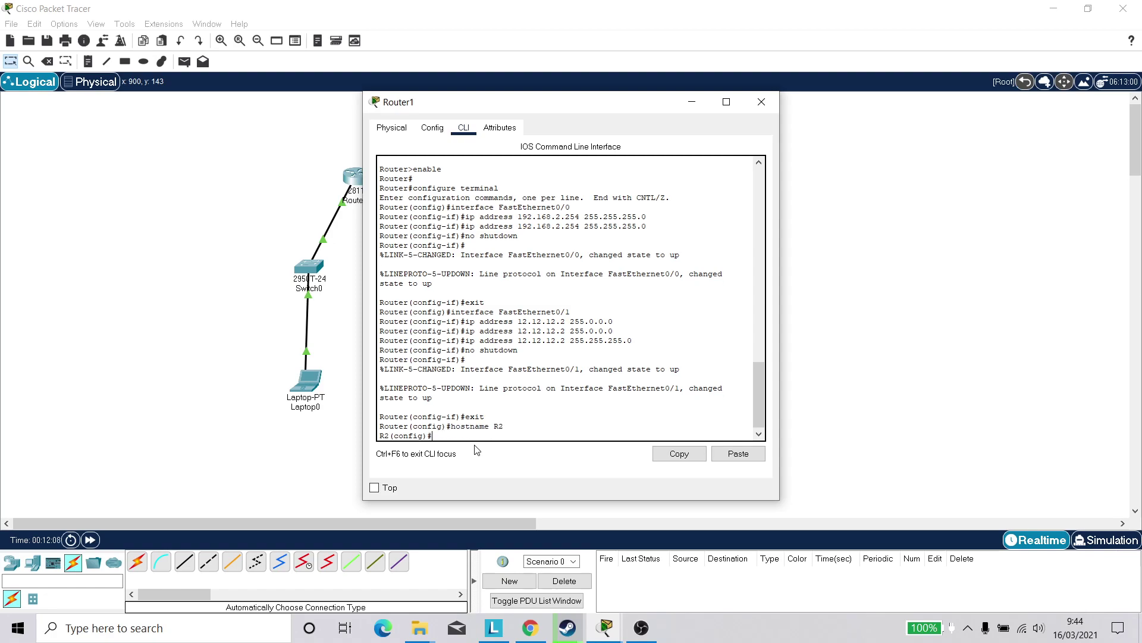
Disable IP domain lookup on R2
{"action": "type", "text": "n"}
{"action": "type", "text": "o ip"}
{"action": "type", "text": "ip domain"}
{"action": "type", "text": "-lookup"}
{"action": "key", "text": "Return"}
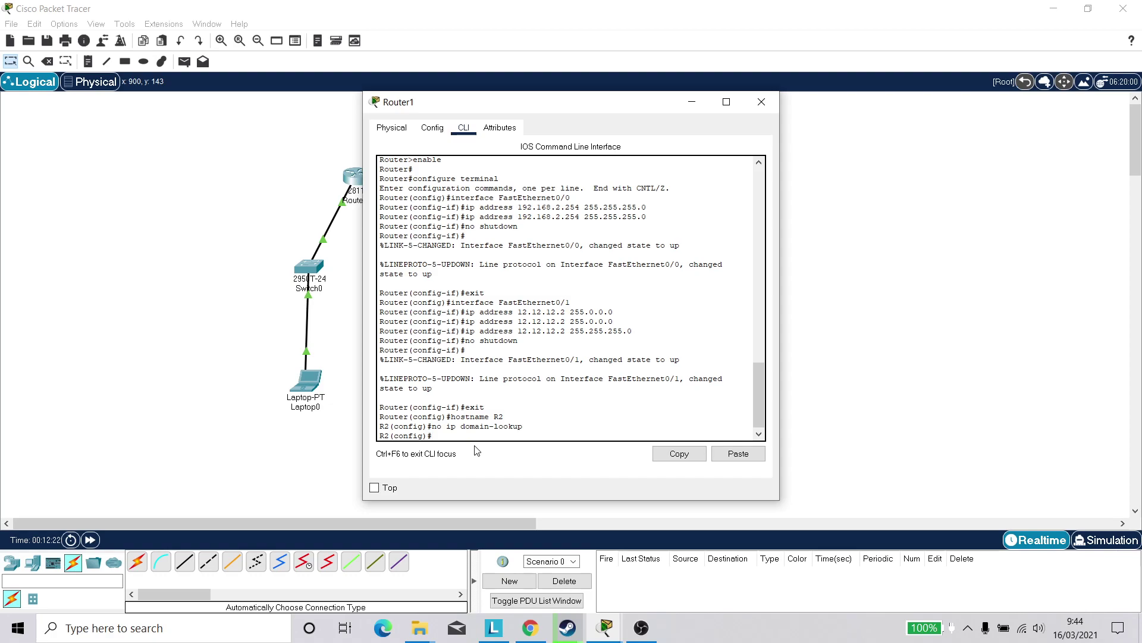
Set R2's minimum password length to 6 and configure its enable secret password
{"action": "type", "text": "security password min-length 6"}
{"action": "key", "text": "Return"}
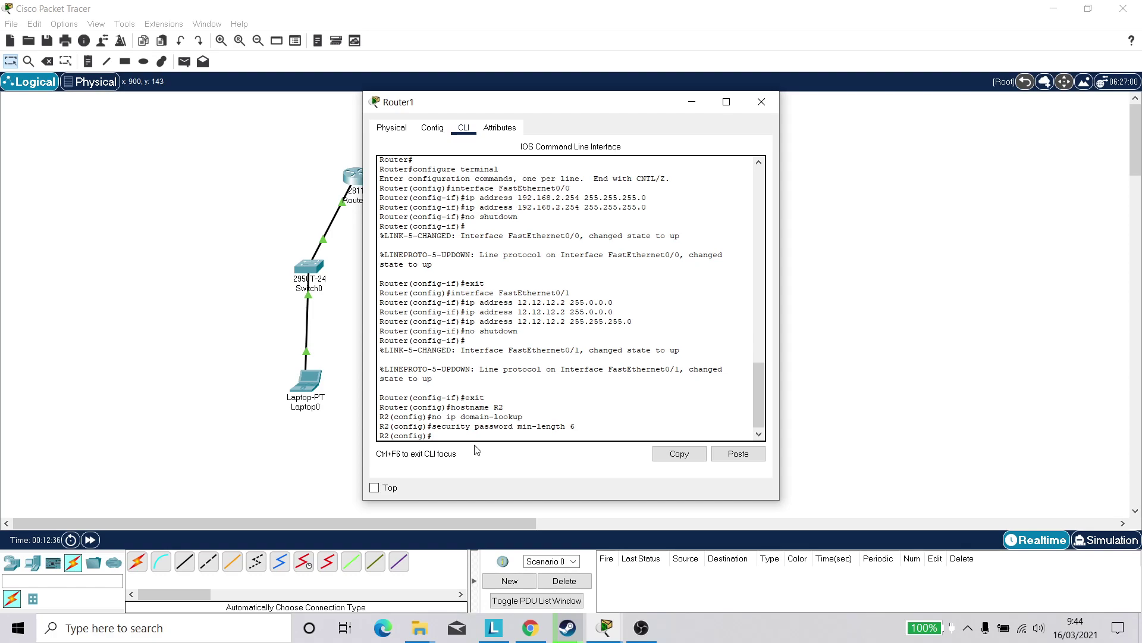
{"action": "type", "text": "enable secret ciscosec"}
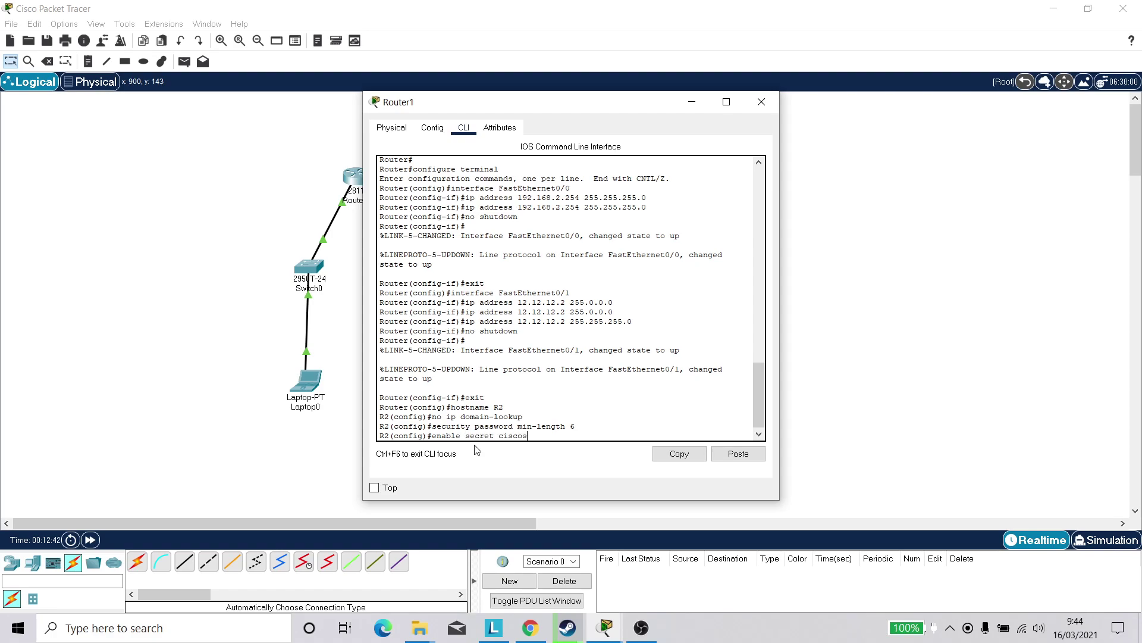
{"action": "key", "text": "Return"}
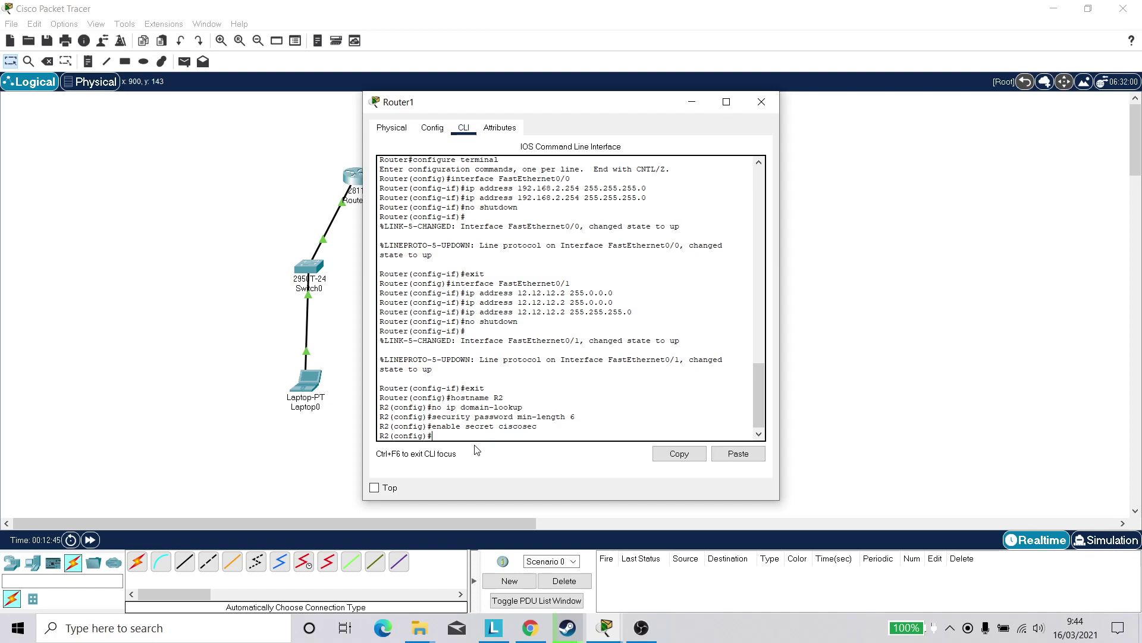
Enter R2's line console 0 configuration and set the console password
{"action": "type", "text": "line console 0"}
{"action": "key", "text": "Return"}
{"action": "type", "text": "cisass"}
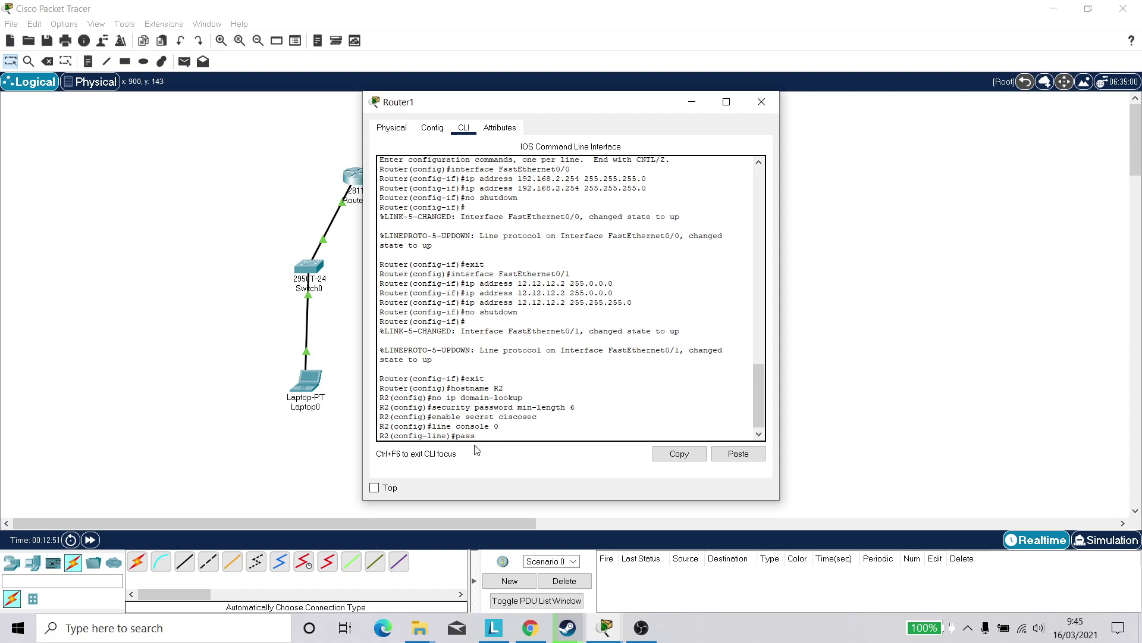
{"action": "type", "text": "word ciscocon"}
{"action": "key", "text": "Return"}
Set exec-timeout 5 0 and login on R2's console line, and return to global configuration
{"action": "type", "text": "exec-timeout"}
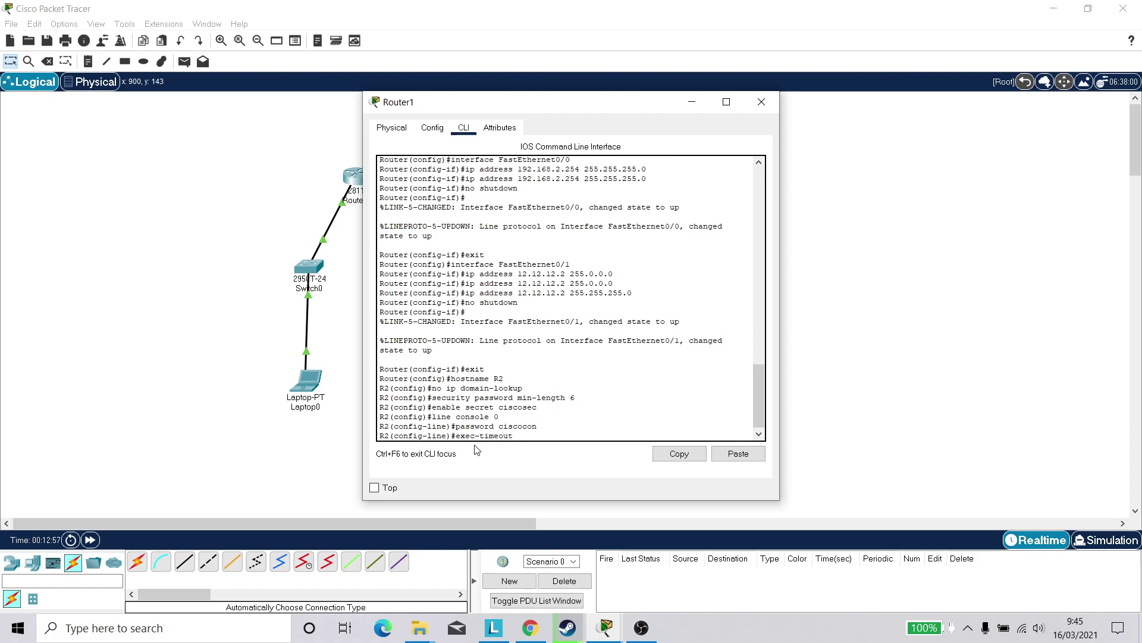
{"action": "type", "text": " 5 0"}
{"action": "key", "text": "Return"}
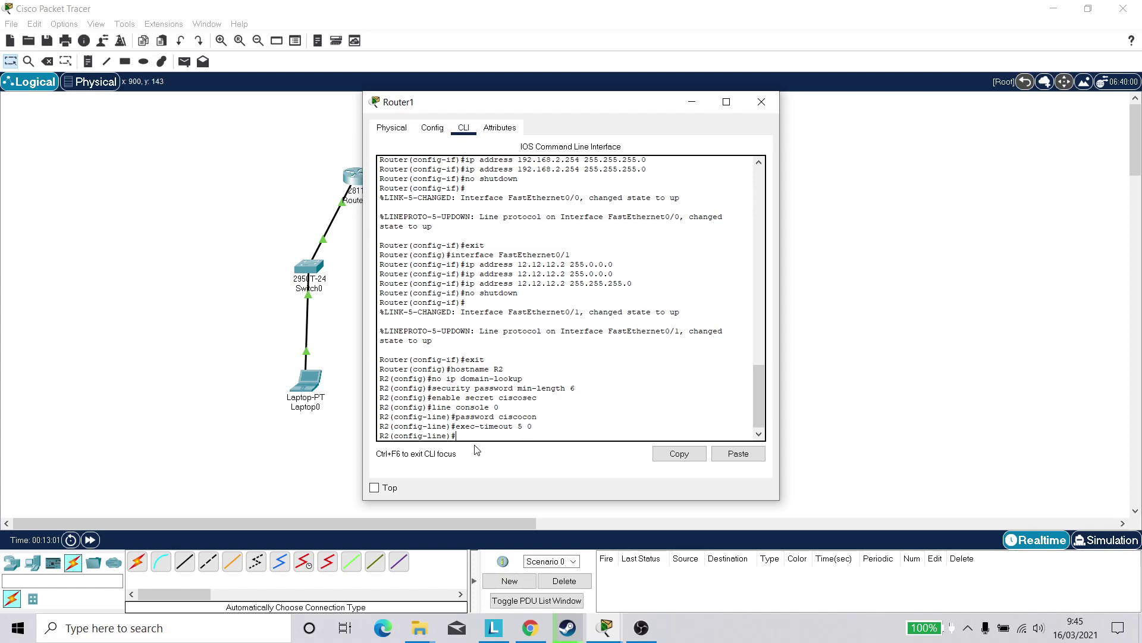
{"action": "type", "text": "login"}
{"action": "key", "text": "Return"}
{"action": "type", "text": "exit"}
{"action": "key", "text": "Return"}
Enter R2's line vty 0 4 configuration and set the VTY line password
{"action": "type", "text": "line conso"}
{"action": "key", "text": "BackSpace"}
{"action": "key", "text": "BackSpace"}
{"action": "key", "text": "BackSpace"}
{"action": "key", "text": "BackSpace"}
{"action": "key", "text": "BackSpace"}
{"action": "type", "text": "vt"}
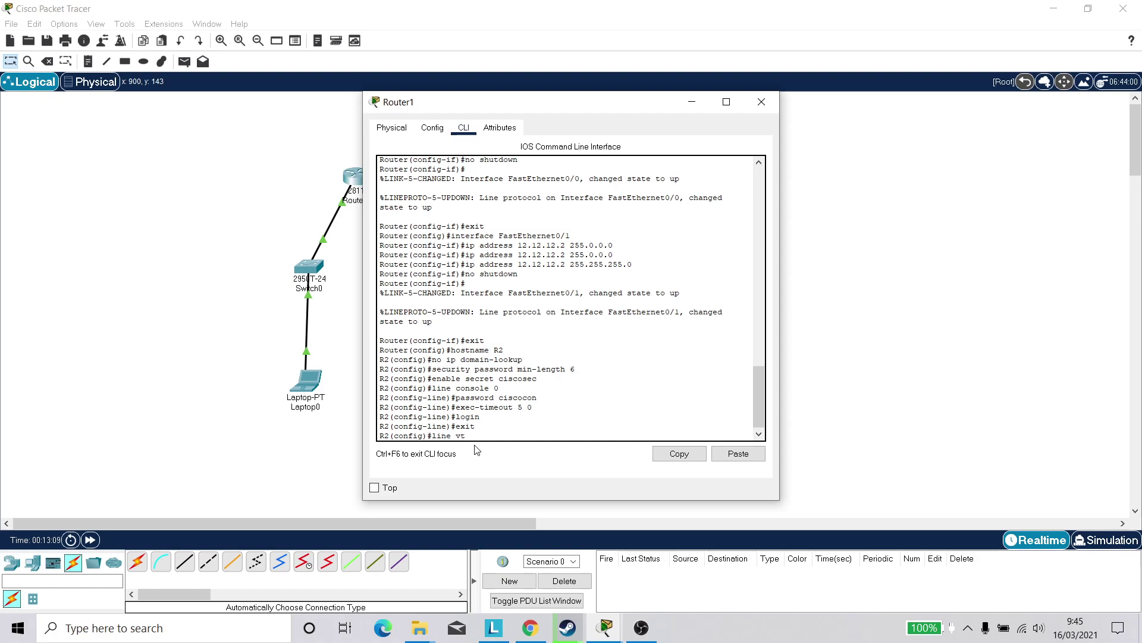
{"action": "type", "text": "y 0 4"}
{"action": "key", "text": "Return"}
{"action": "type", "text": "c"}
{"action": "key", "text": "BackSpace"}
{"action": "type", "text": "passwor"}
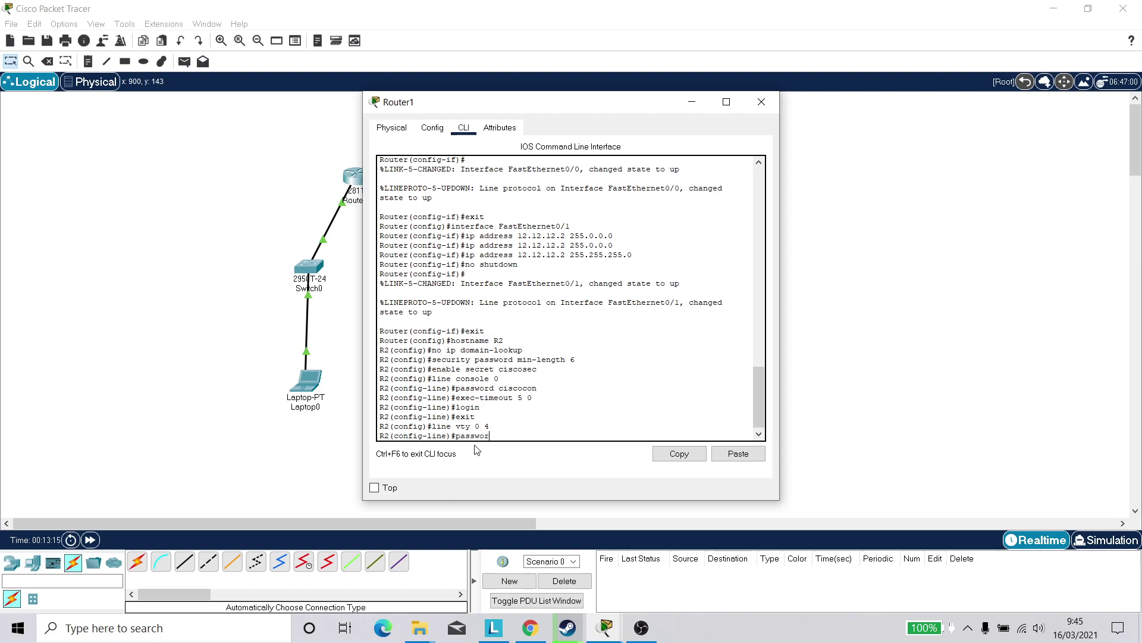
{"action": "type", "text": "d ciscovty"}
{"action": "key", "text": "Return"}
Set exec-timeout 5 0 and login on R2's VTY lines, and return to global configuration
{"action": "type", "text": "exc"}
{"action": "key", "text": "BackSpace"}
{"action": "type", "text": "ec0-"}
{"action": "key", "text": "BackSpace"}
{"action": "key", "text": "BackSpace"}
{"action": "type", "text": "-timeout 5"}
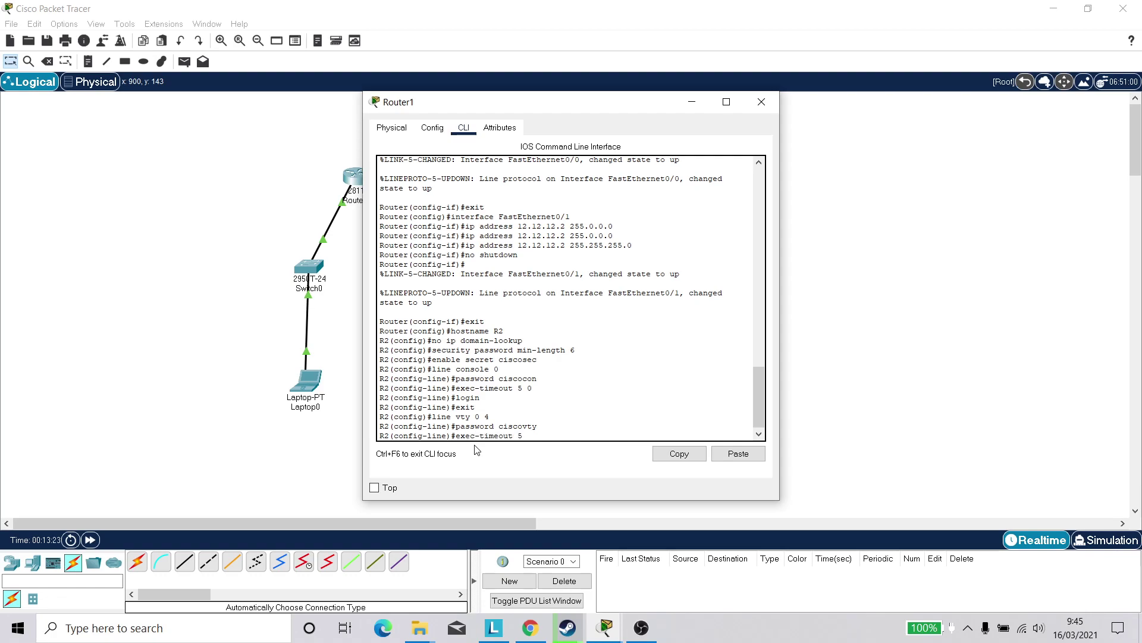
{"action": "type", "text": "0"}
{"action": "key", "text": "Return"}
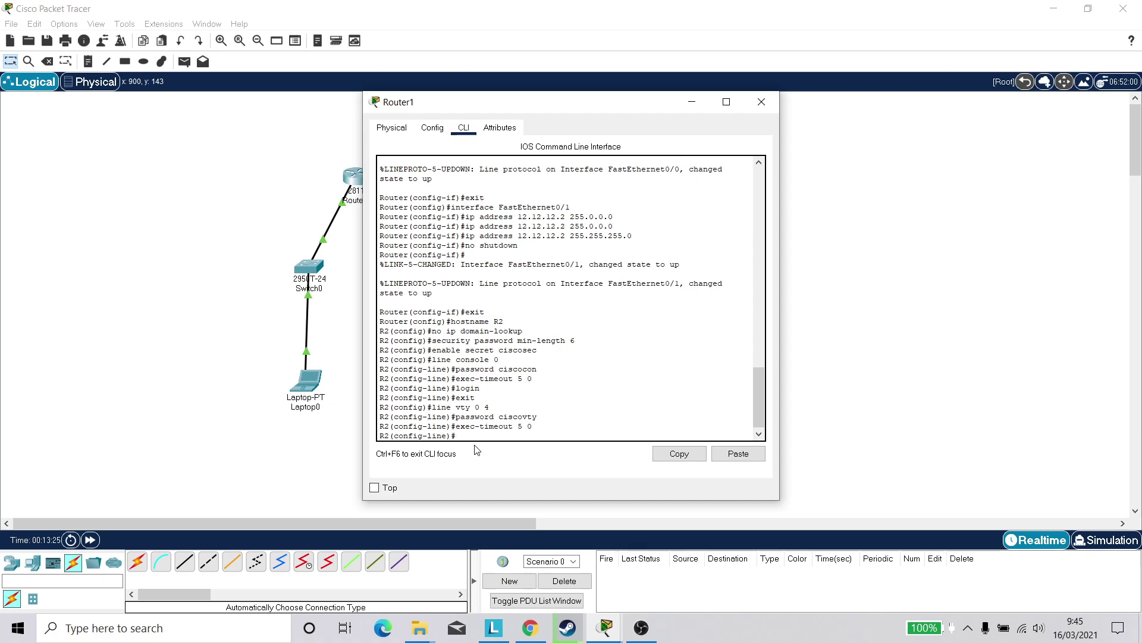
{"action": "type", "text": "login"}
{"action": "key", "text": "Return"}
{"action": "type", "text": "exit"}
{"action": "key", "text": "Return"}
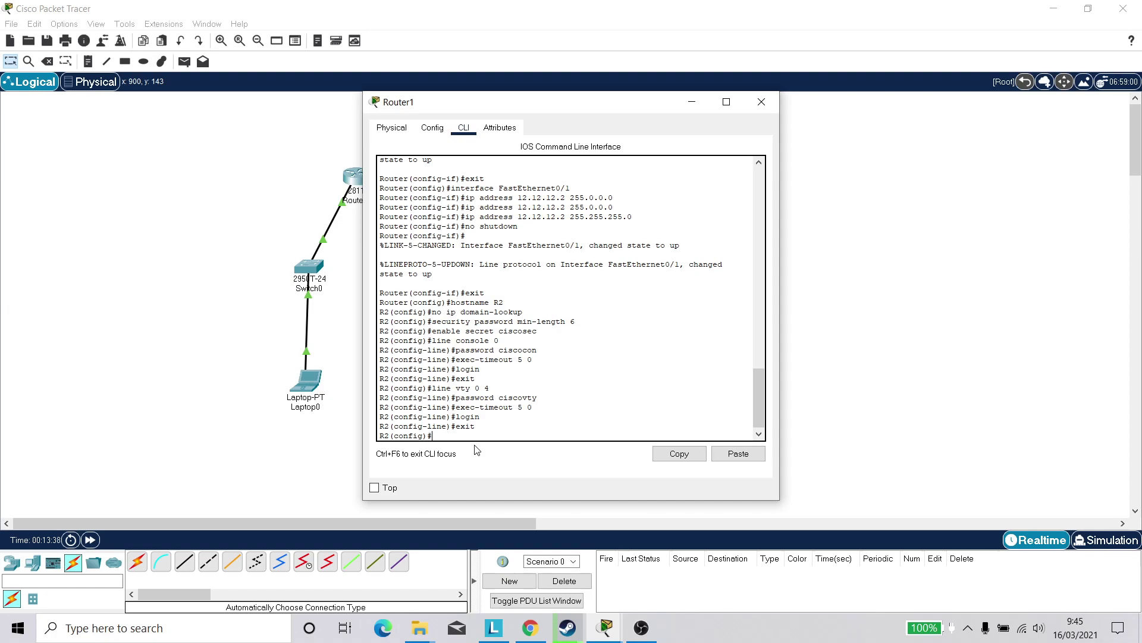
Enable service password-encryption on R2 and set the MOTD banner to "Unauthorized access prohibited!"
{"action": "type", "text": "ervice password-encryption"}
{"action": "key", "text": "Return"}
{"action": "type", "text": "banner motd #Unauthorized u"}
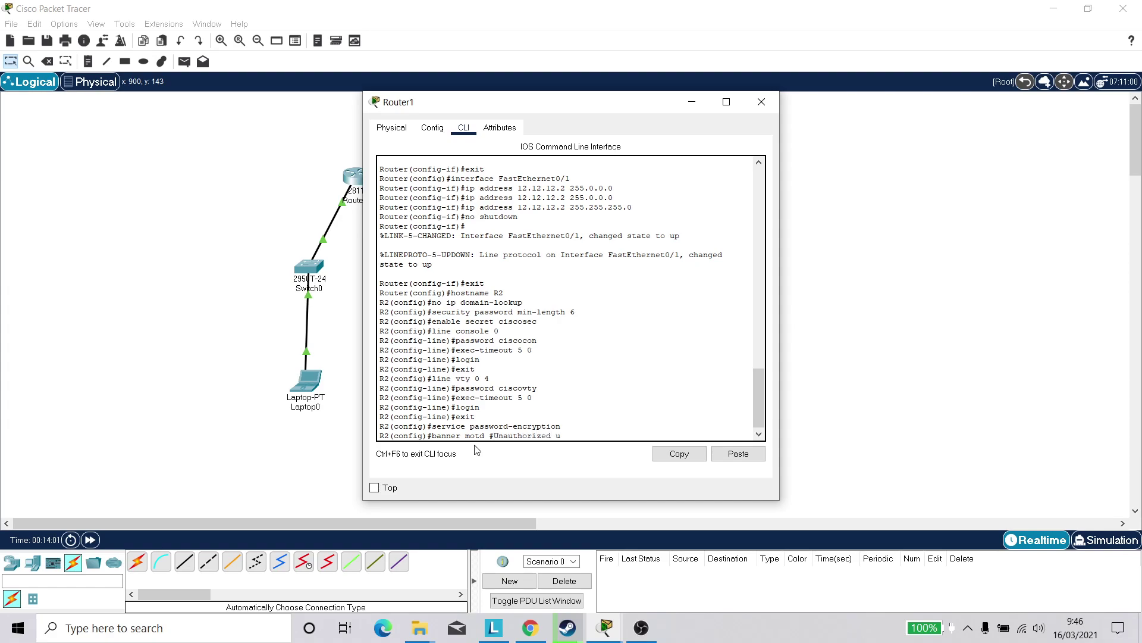
{"action": "key", "text": "BackSpace"}
{"action": "type", "text": "access prohibited!#"}
{"action": "key", "text": "Return"}
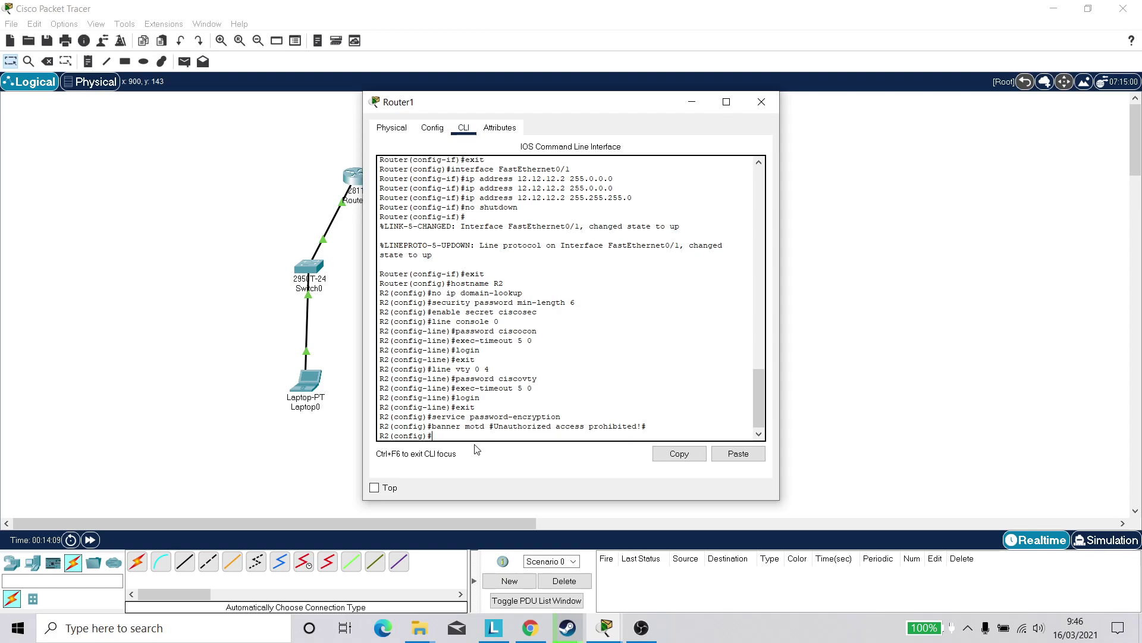
Enter R2's interface fa0/1 configuration and set its description to "Connectio to R1"
{"action": "type", "text": "int fa0/1"}
{"action": "key", "text": "Return"}
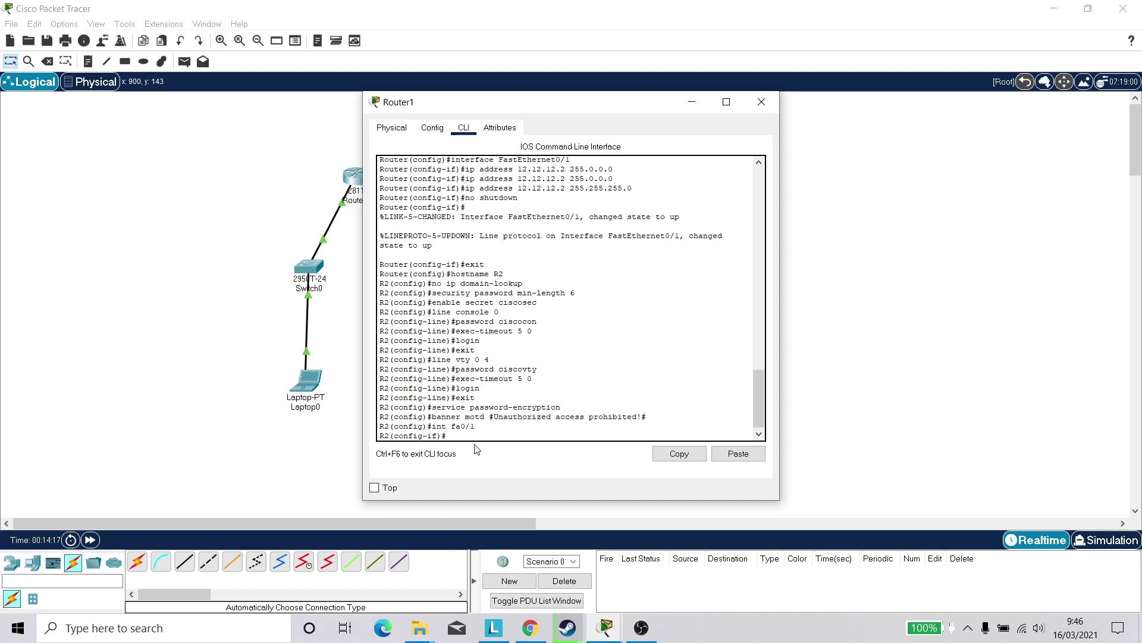
{"action": "type", "text": "description Connectio to R1"}
{"action": "key", "text": "Return"}
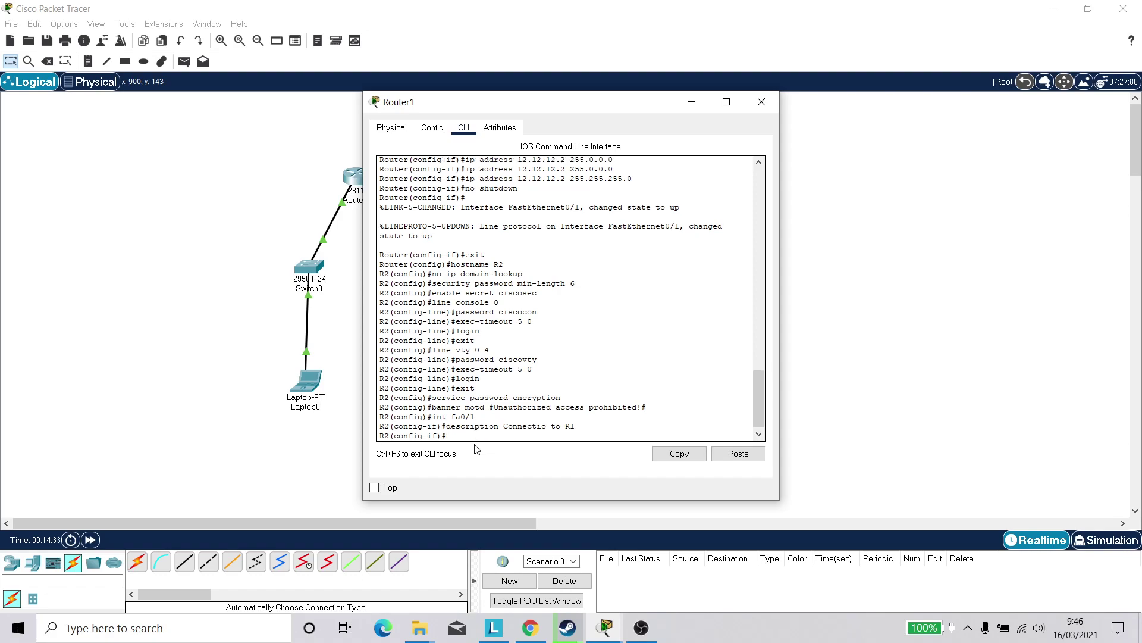
Assign IP address 12.12.12.2 with mask 255.255.255.0 to R2's interface fa0/1
{"action": "type", "text": "IP["}
{"action": "key", "text": "Num_Lock"}
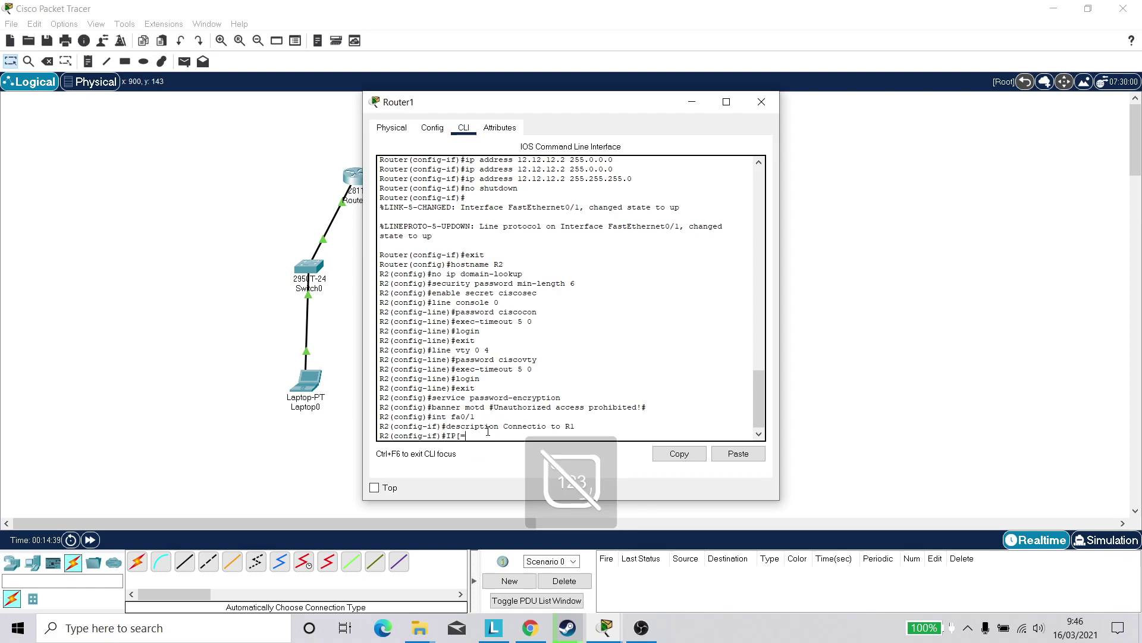
{"action": "key", "text": "BackSpace"}
{"action": "key", "text": "BackSpace"}
{"action": "key", "text": "BackSpace"}
{"action": "type", "text": "i"}
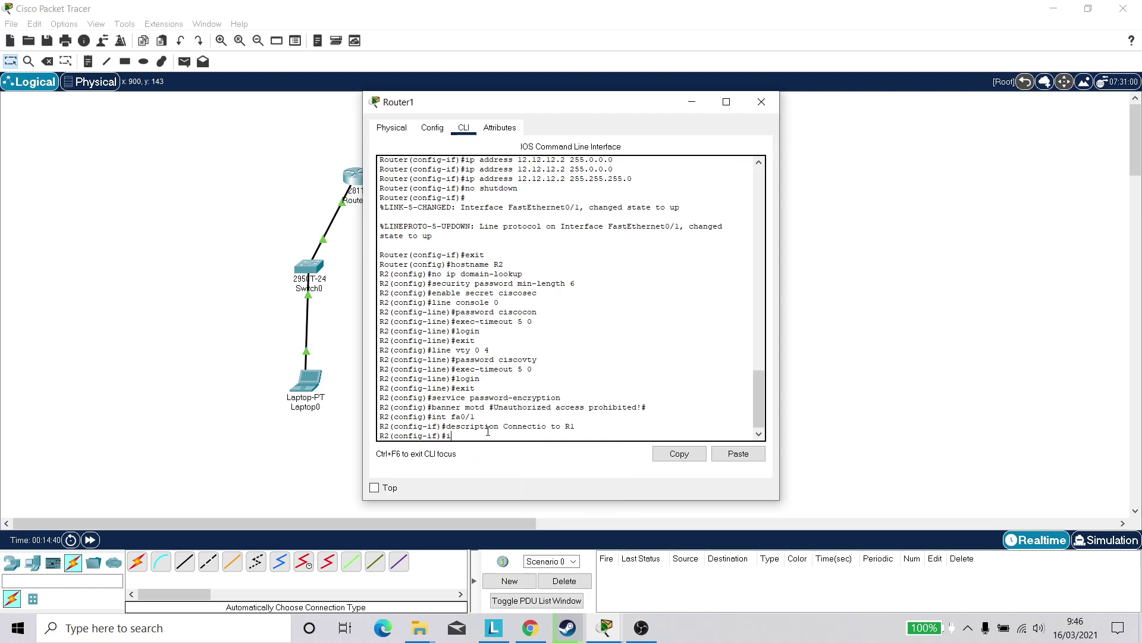
{"action": "type", "text": "p address 12.12.12.2"}
{"action": "type", "text": " 1"}
{"action": "type", "text": "55.255.255.0"}
{"action": "key", "text": "Return"}
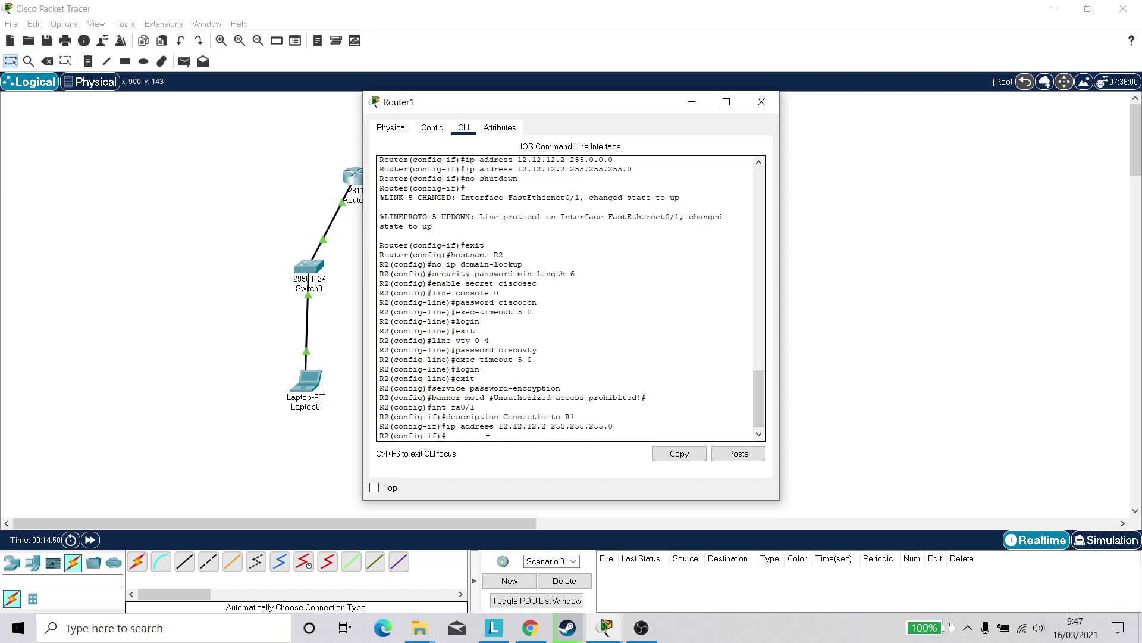
Enable R2's fa0/1 with no shutdown and exit configuration mode to the privileged EXEC prompt
{"action": "type", "text": "no shutdown"}
{"action": "key", "text": "Return"}
{"action": "type", "text": "exit"}
{"action": "key", "text": "Return"}
{"action": "type", "text": "e"}
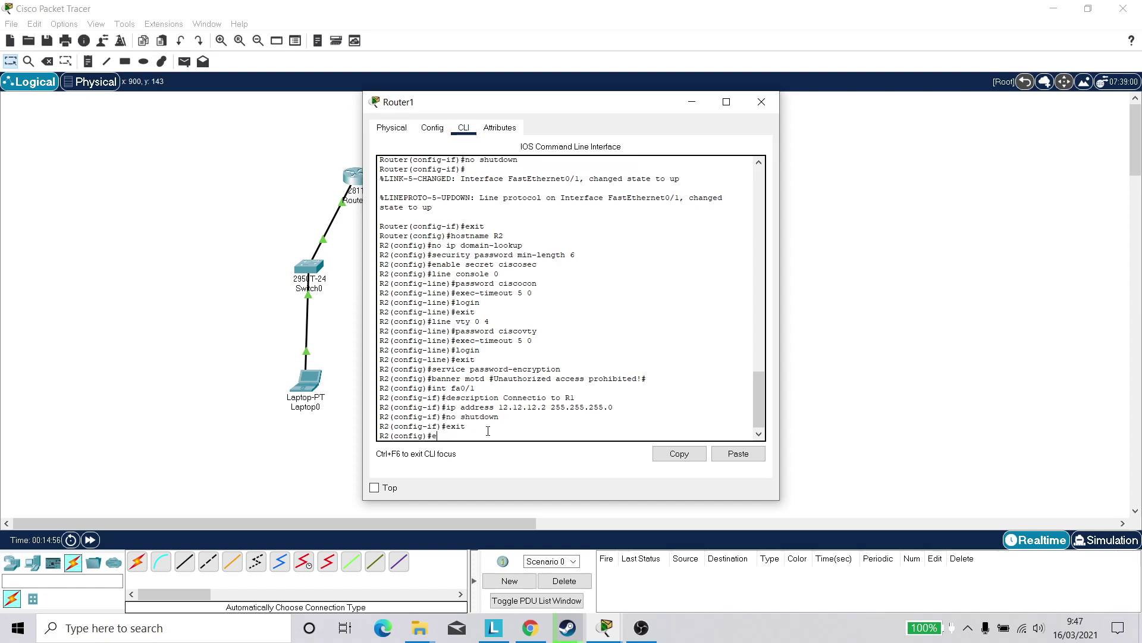
{"action": "type", "text": "xit"}
{"action": "key", "text": "Return"}
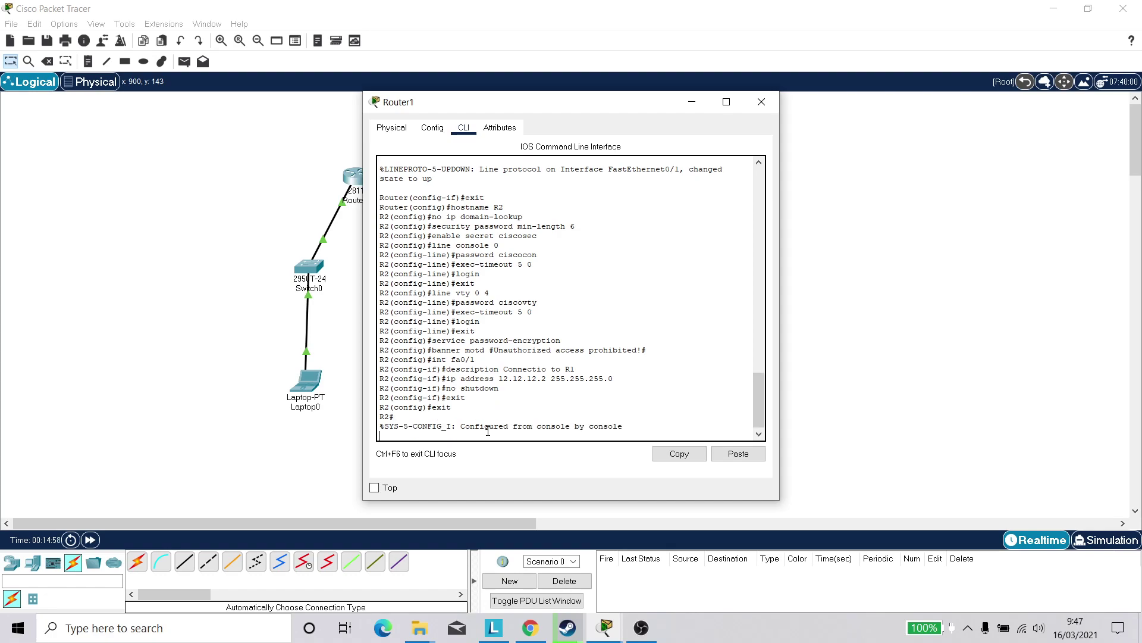
Set R2's clock to 9:45:00 16 March 2021 and copy the running-config to startup-config, accepting the default destination filename
{"action": "type", "text": "clock set 9:45:00 16 March 2021"}
{"action": "key", "text": "Return"}
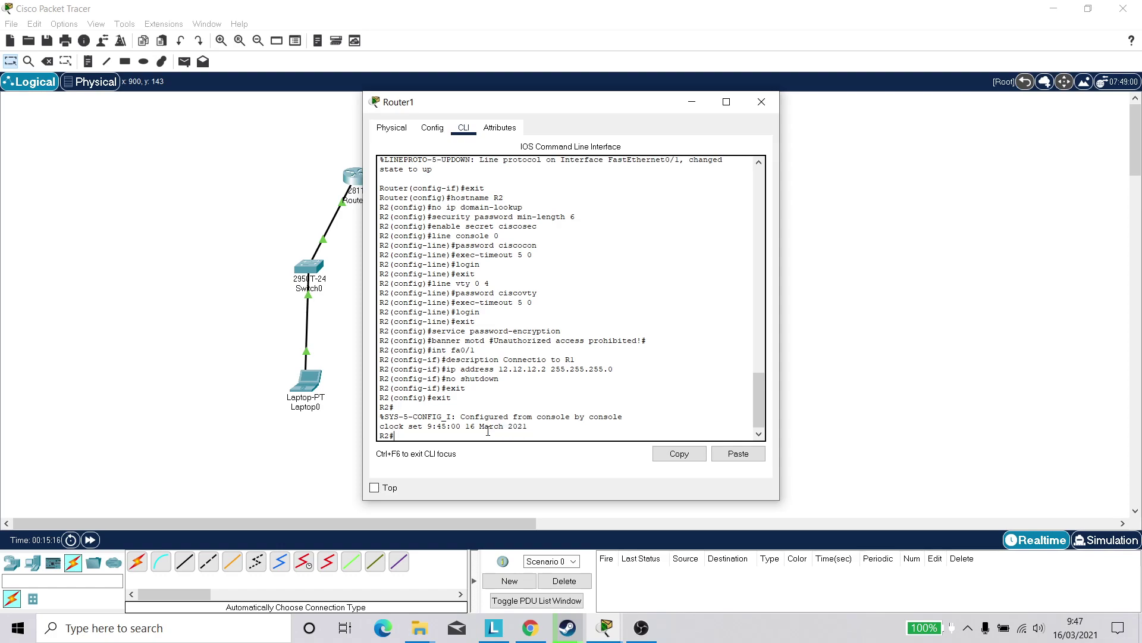
{"action": "type", "text": "copy running-config st"}
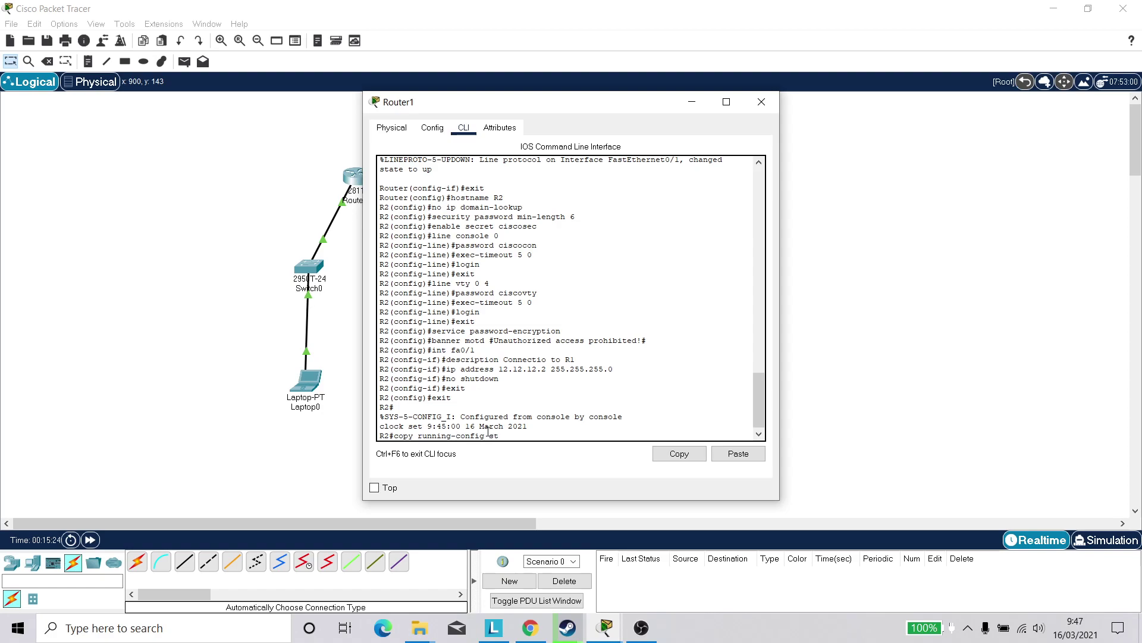
{"action": "type", "text": "artup"}
{"action": "type", "text": "-config"}
{"action": "key", "text": "Return"}
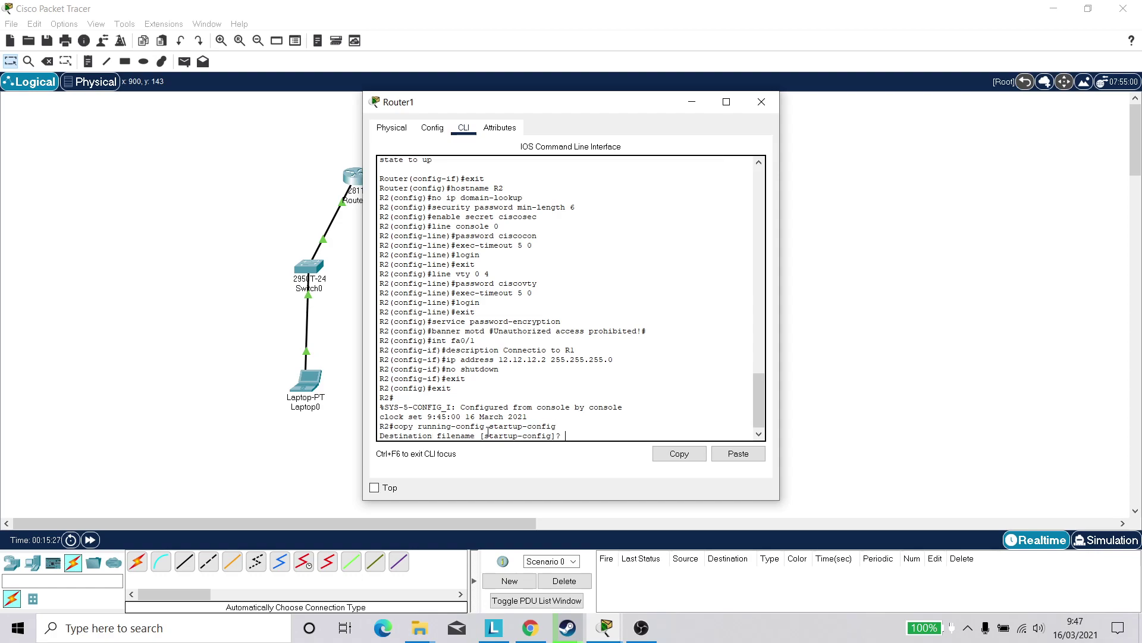
{"action": "key", "text": "Return"}
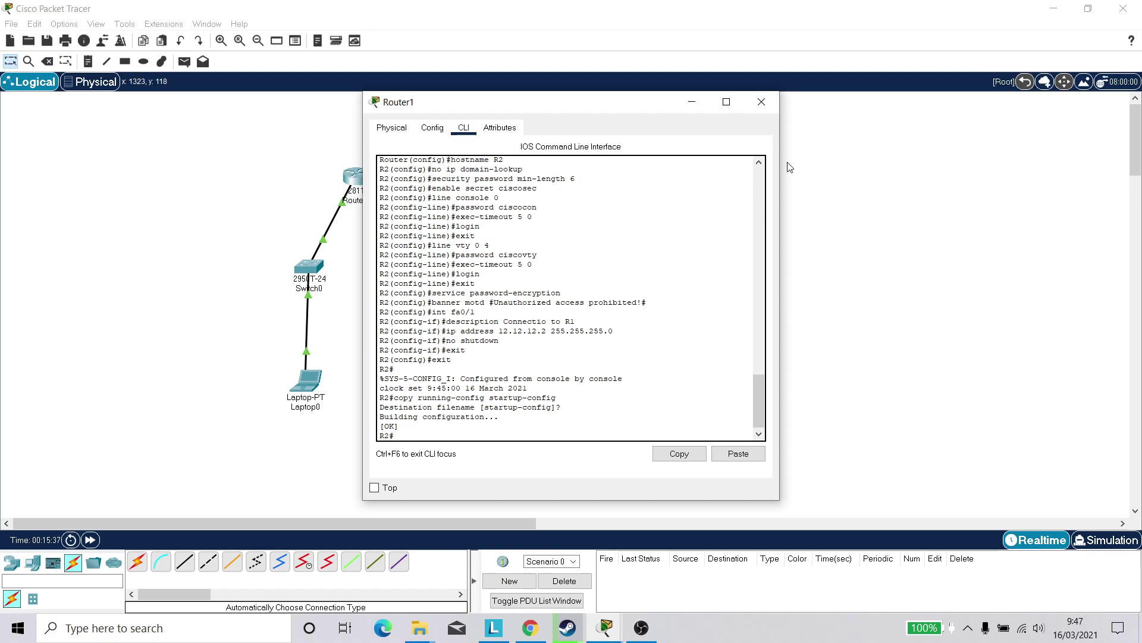
{"action": "left_click", "coordinate": [761, 101]}
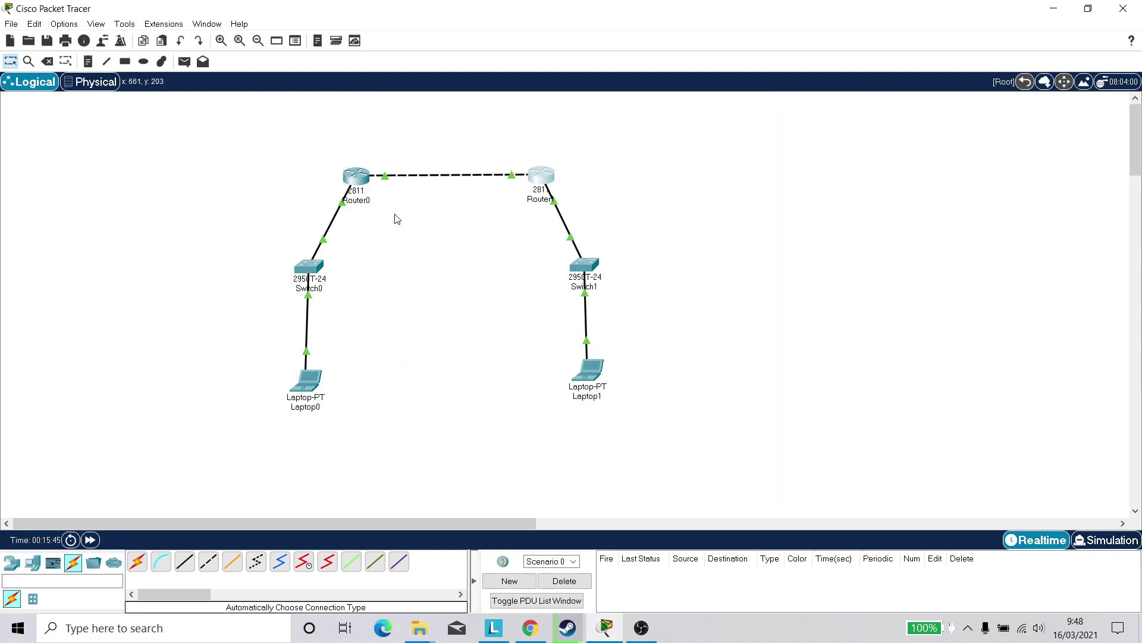
Ping 102.168.1.254 from Laptop0's Command Prompt, and close the laptop's window
{"action": "left_click", "coordinate": [303, 390]}
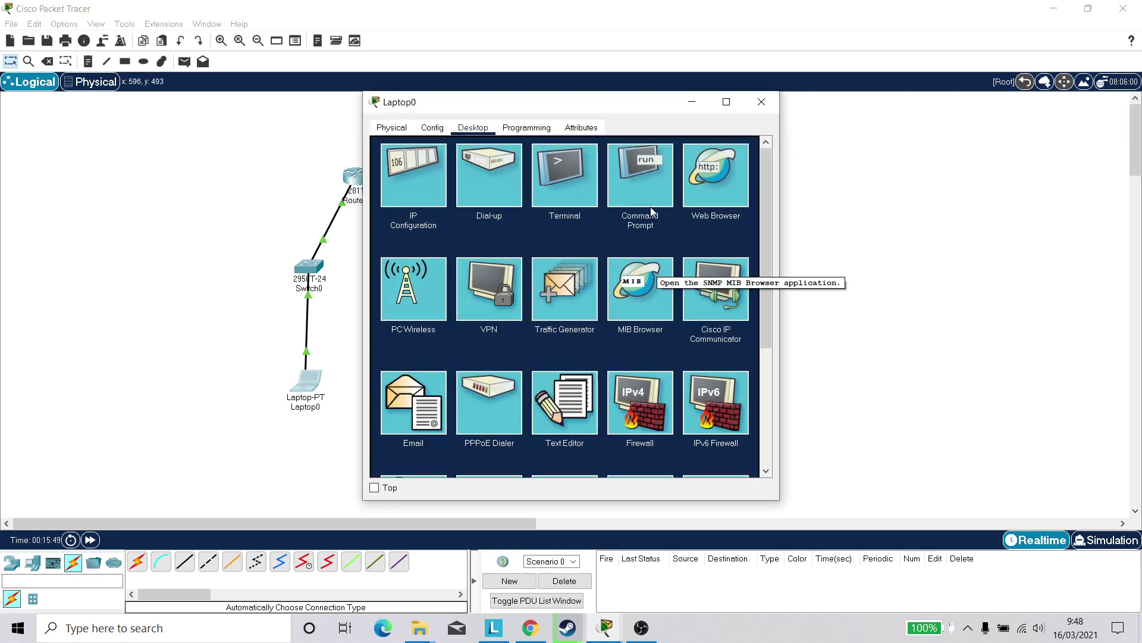
{"action": "left_click", "coordinate": [660, 181]}
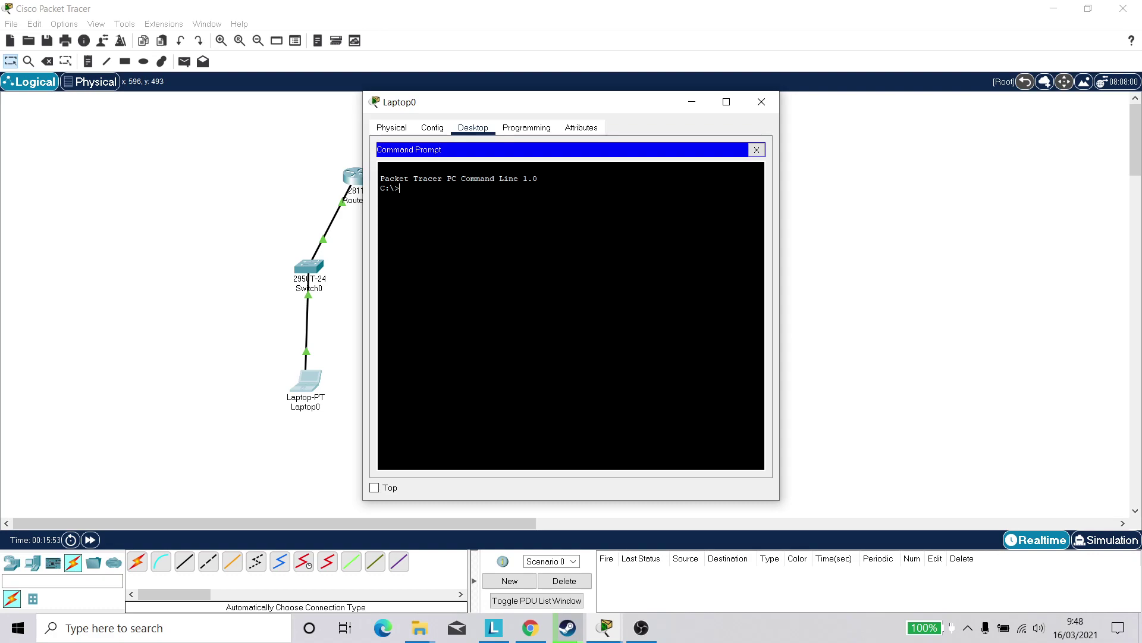
{"action": "type", "text": "ping 102.168.1.254"}
{"action": "key", "text": "Return"}
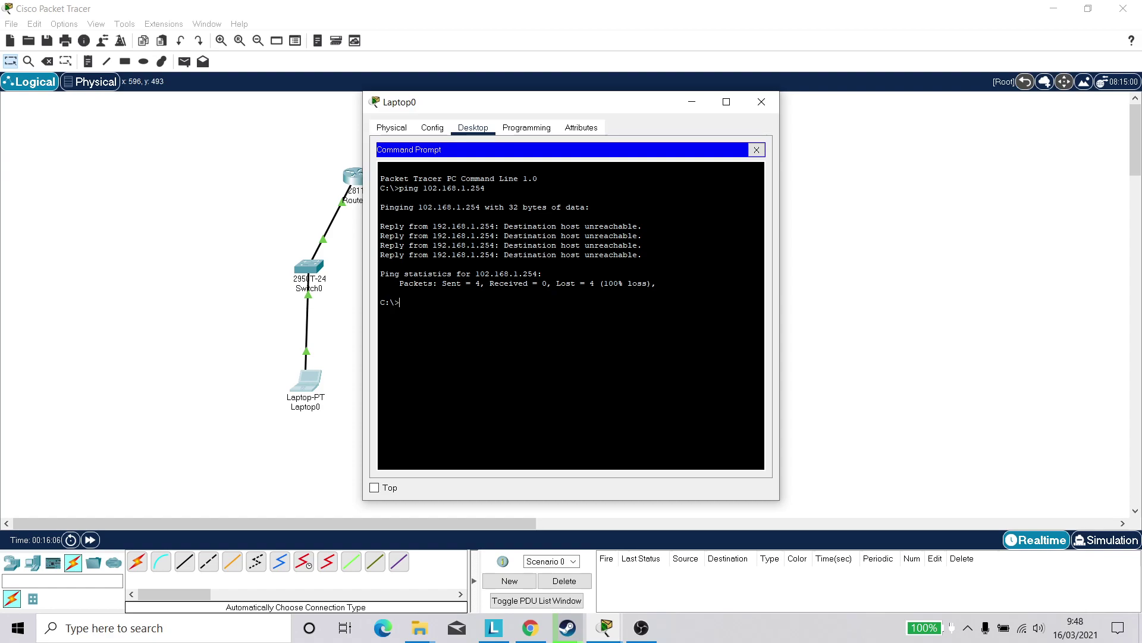
{"action": "left_click", "coordinate": [761, 102]}
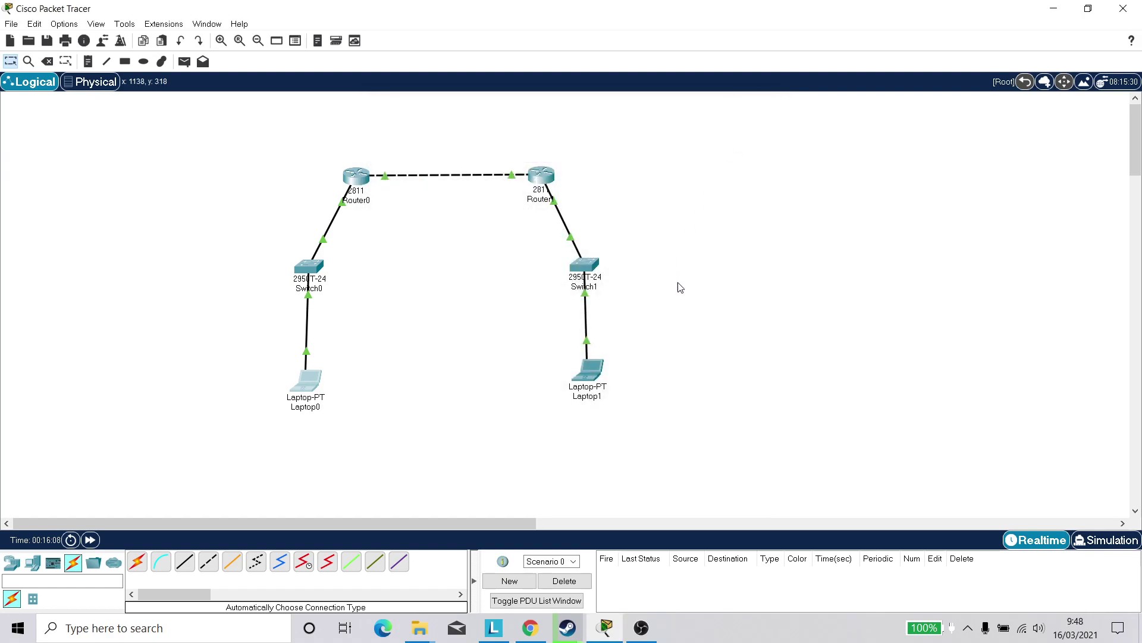
Ping the gateway 192.168.2.254 from Laptop1's Command Prompt, and close the laptop's window
{"action": "left_click", "coordinate": [586, 374]}
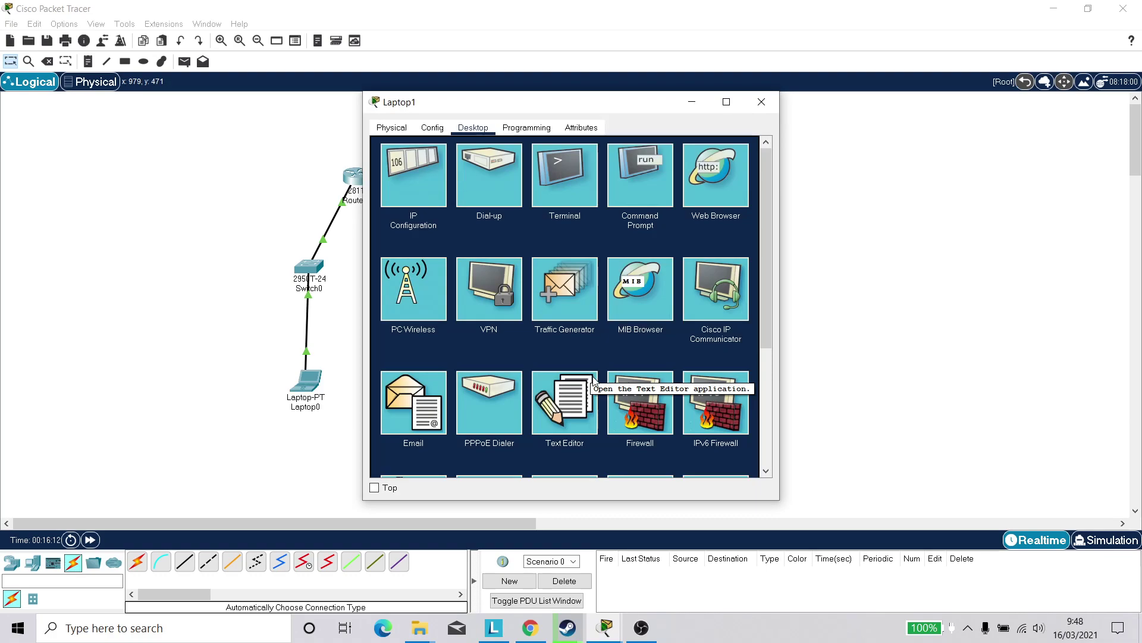
{"action": "left_click", "coordinate": [640, 178]}
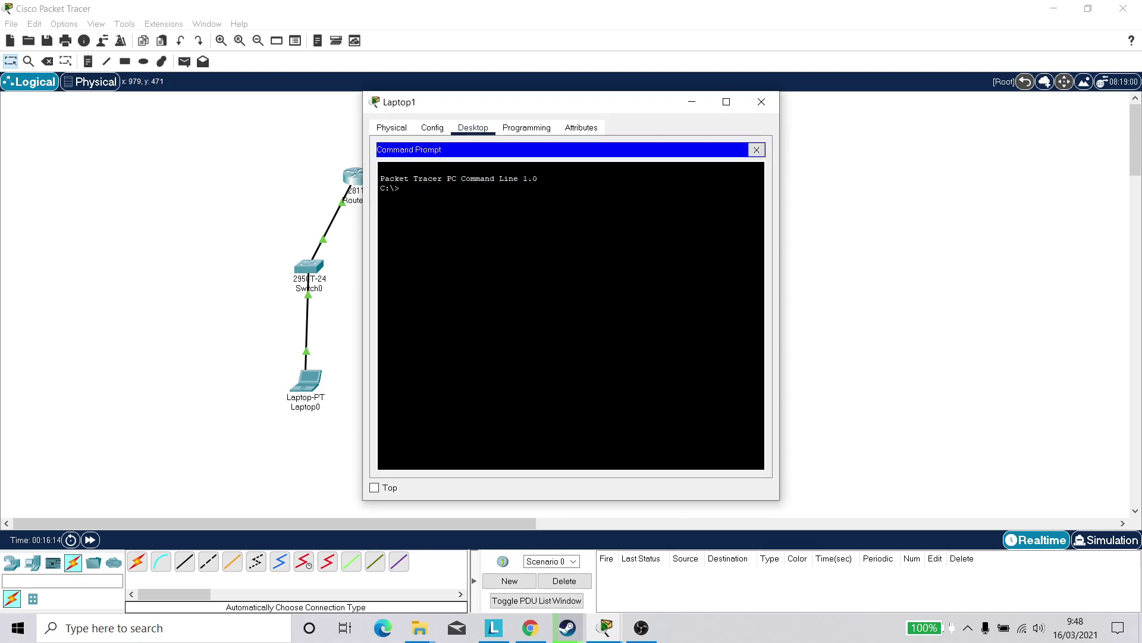
{"action": "type", "text": "ping 192.168.2.254"}
{"action": "key", "text": "Return"}
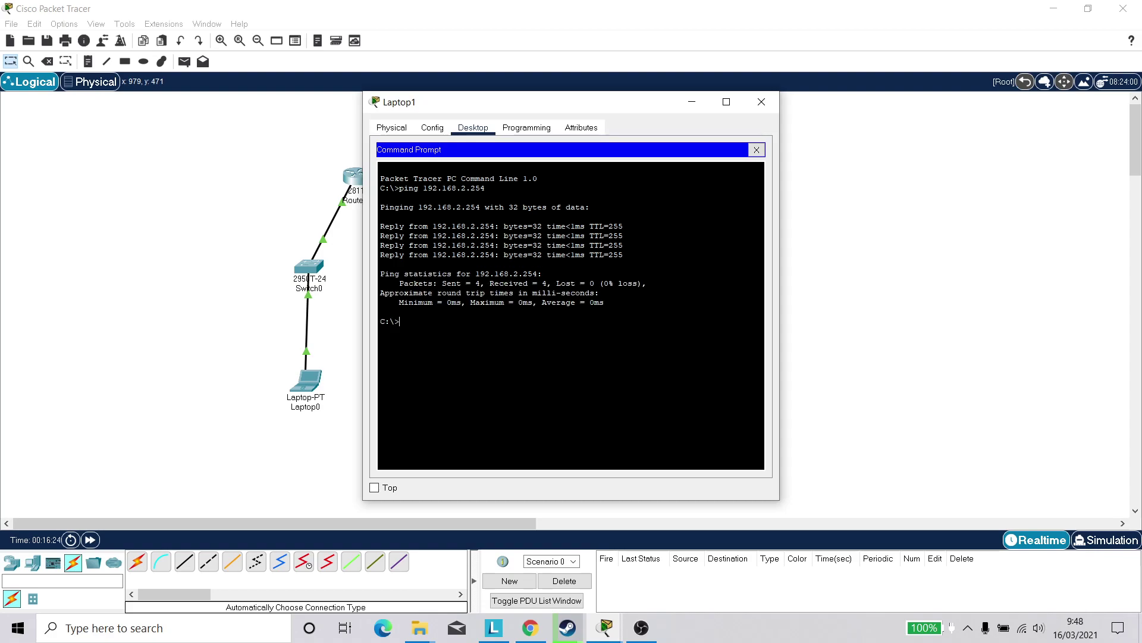
{"action": "left_click", "coordinate": [759, 104]}
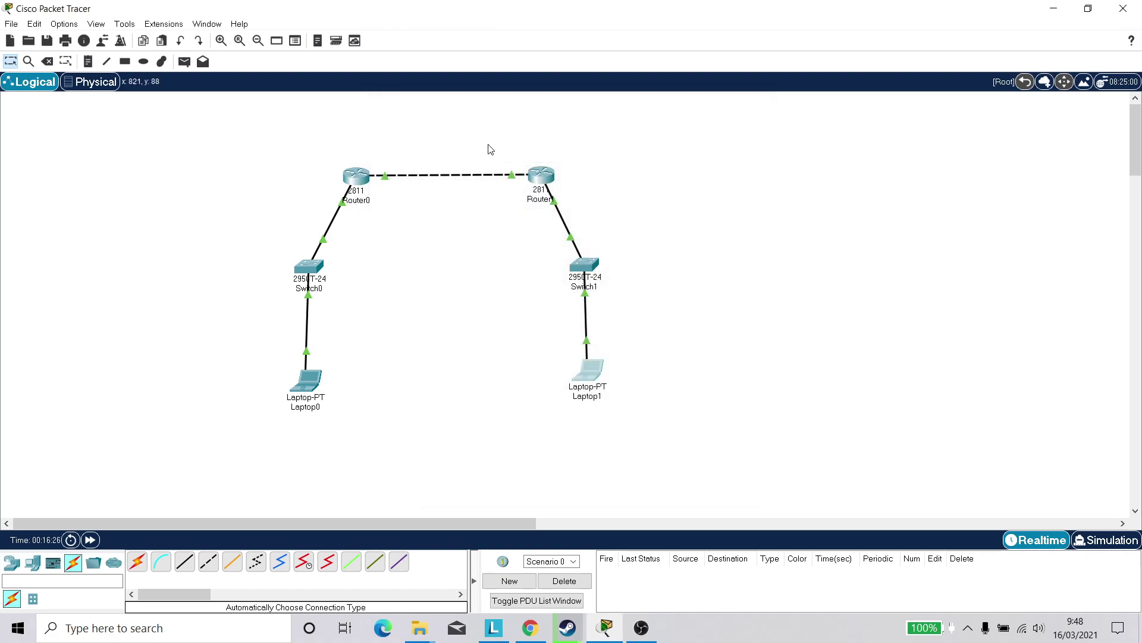
Ping R2's address 12.12.12.2 twice from R1's command line, and close the router's window
{"action": "left_click", "coordinate": [364, 180]}
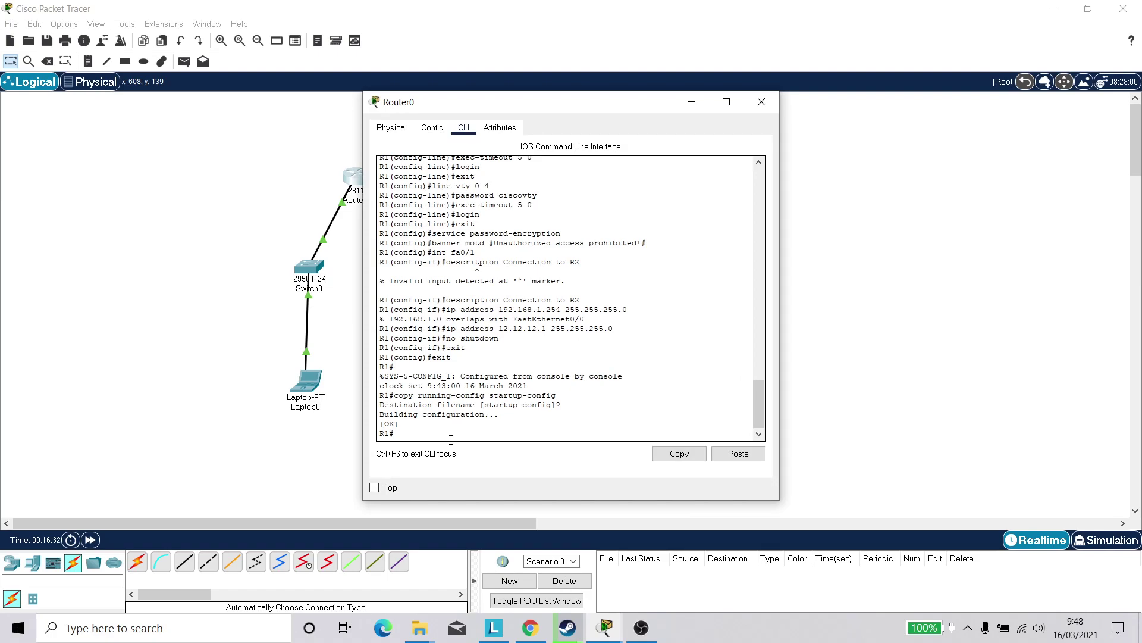
{"action": "type", "text": "ping 1"}
{"action": "type", "text": "2.1"}
{"action": "key", "text": "BackSpace"}
{"action": "type", "text": "2.12.2"}
{"action": "key", "text": "Return"}
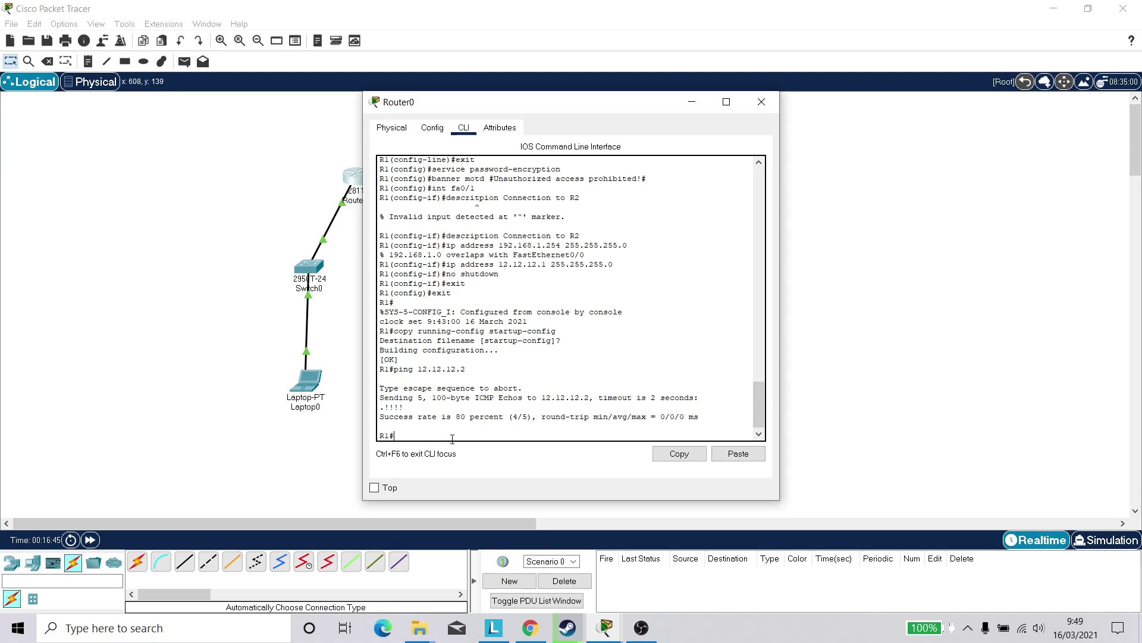
{"action": "type", "text": "ping 12.12.12.2"}
{"action": "key", "text": "Return"}
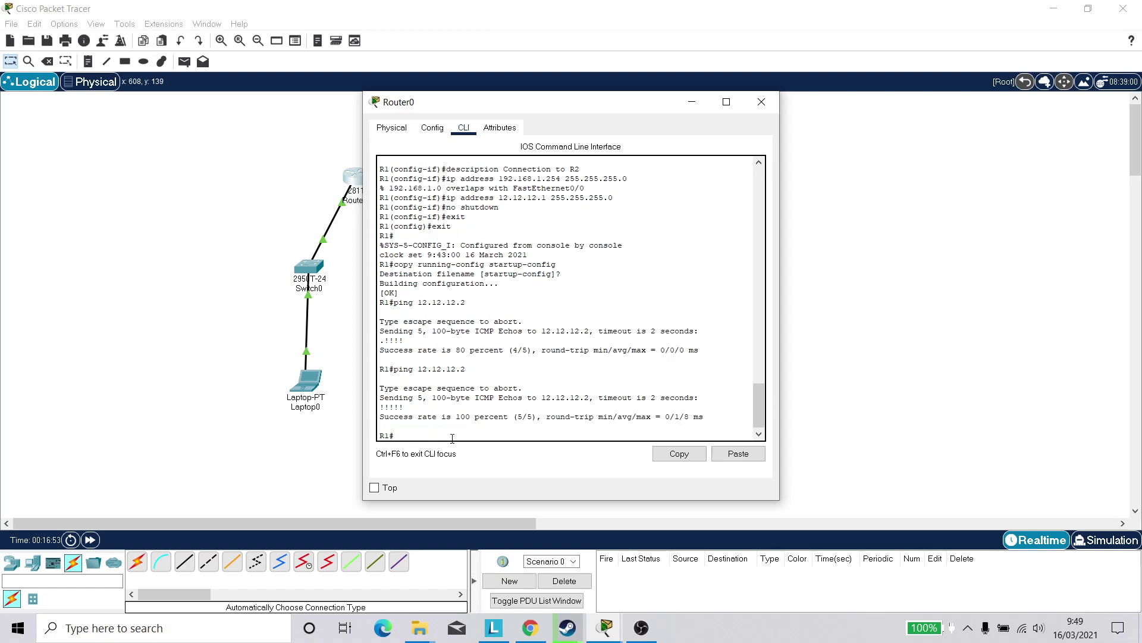
{"action": "left_click", "coordinate": [761, 101]}
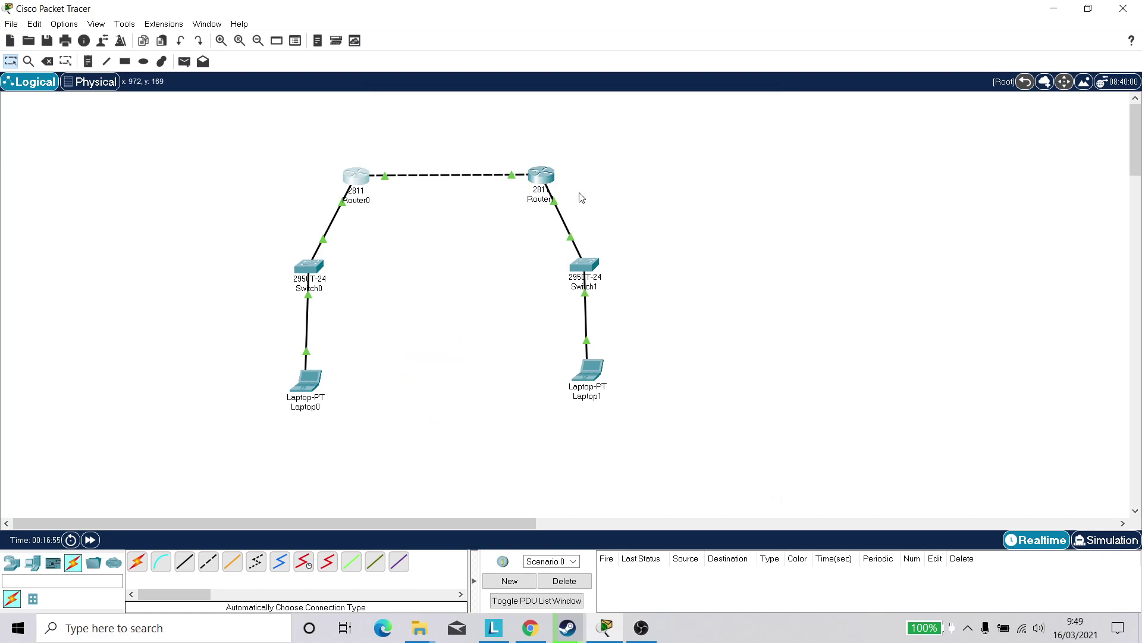
Ping R1's address 12.12.12.1 from R2's command line, and close the router's window
{"action": "left_click", "coordinate": [542, 177]}
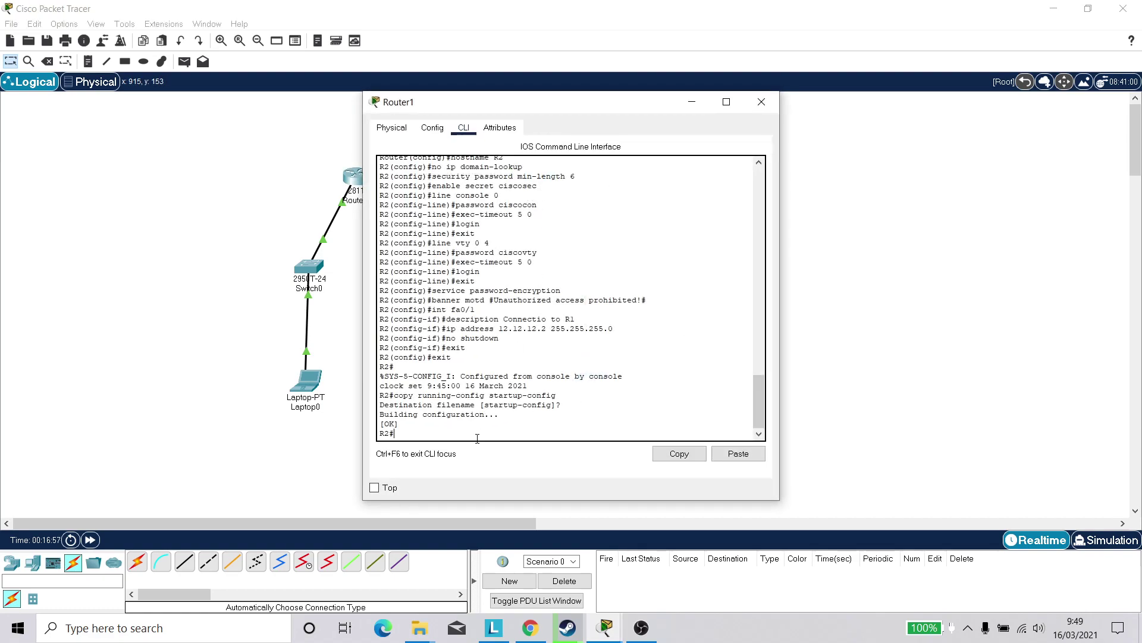
{"action": "type", "text": "pim"}
{"action": "type", "text": "g"}
{"action": "type", "text": " 12.12.12.1"}
{"action": "key", "text": "Return"}
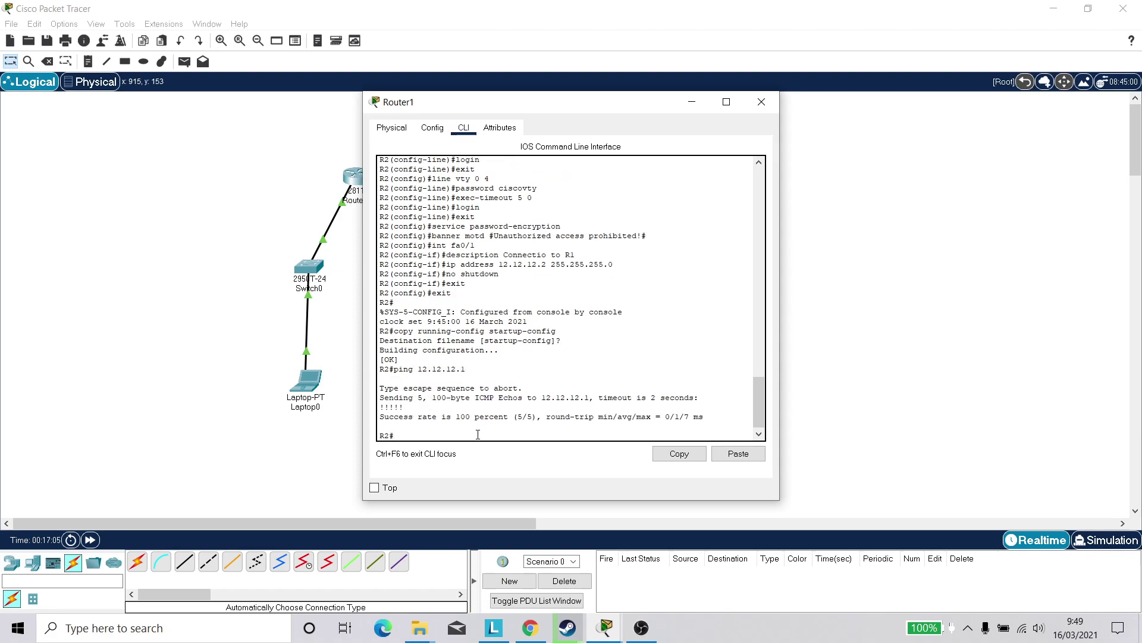
{"action": "left_click", "coordinate": [761, 101]}
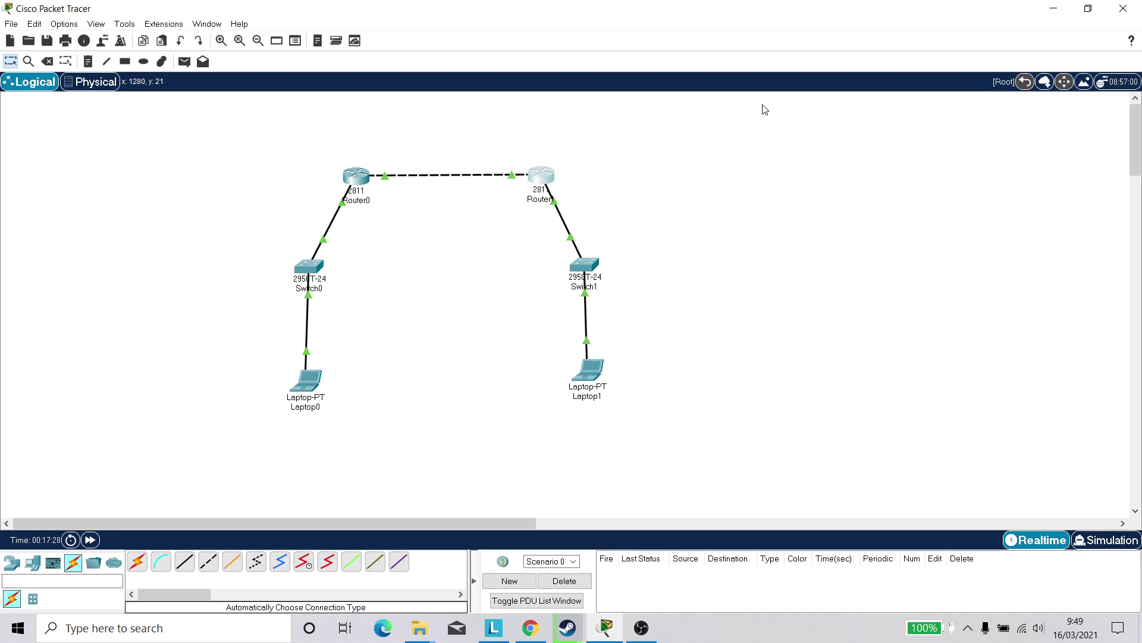
Test connectivity to the remote LAN by pinging 192.168.2.1 from Laptop0's Command Prompt
{"action": "left_click", "coordinate": [315, 381]}
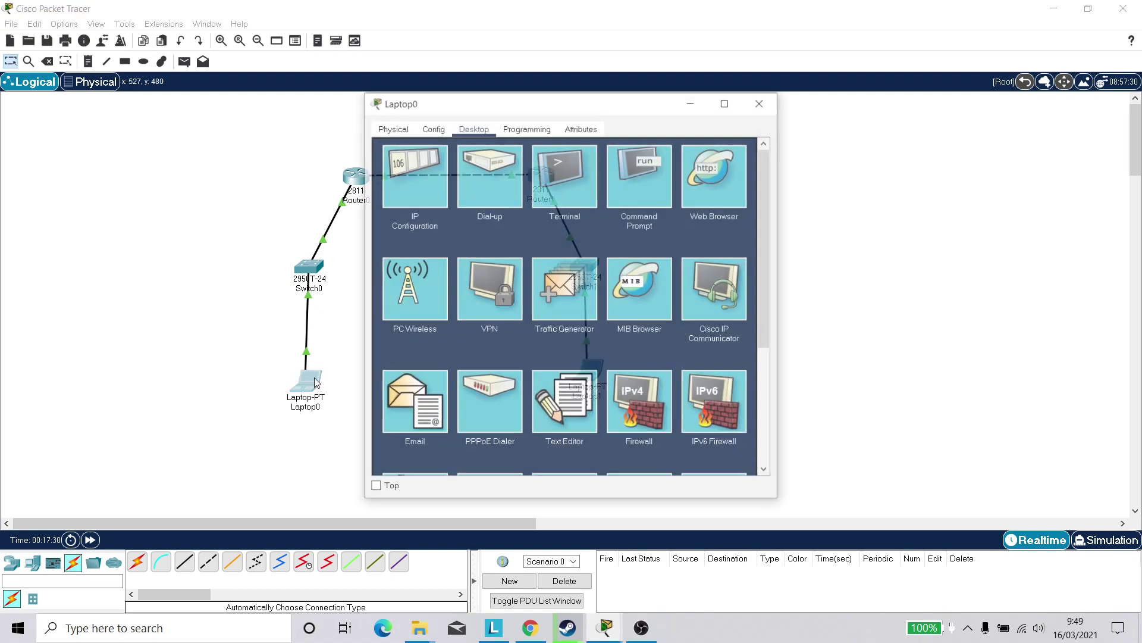
{"action": "left_click", "coordinate": [613, 188]}
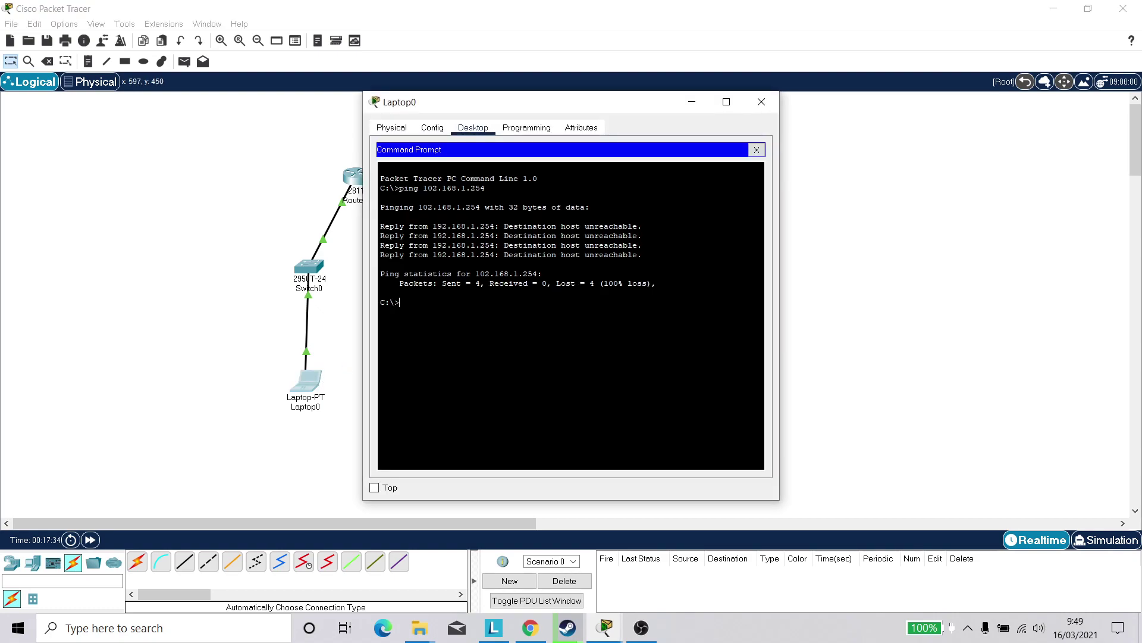
{"action": "type", "text": "ping"}
{"action": "type", "text": " 192"}
{"action": "key", "text": "BackSpace"}
{"action": "type", "text": "92.168.2.1"}
{"action": "key", "text": "Return"}
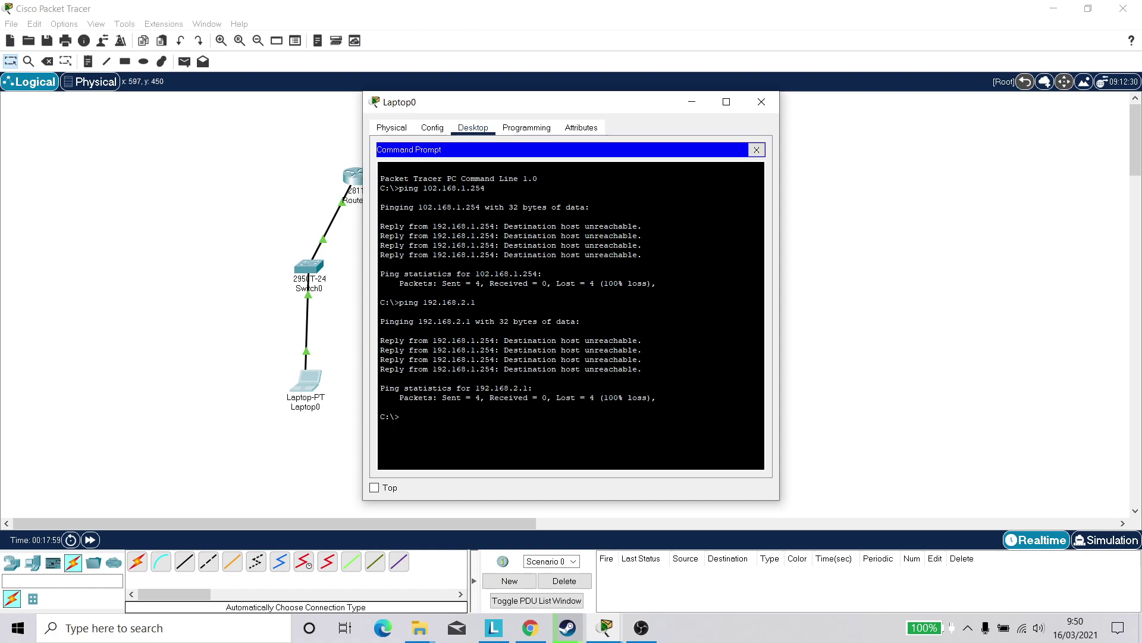
{"action": "left_click", "coordinate": [760, 103]}
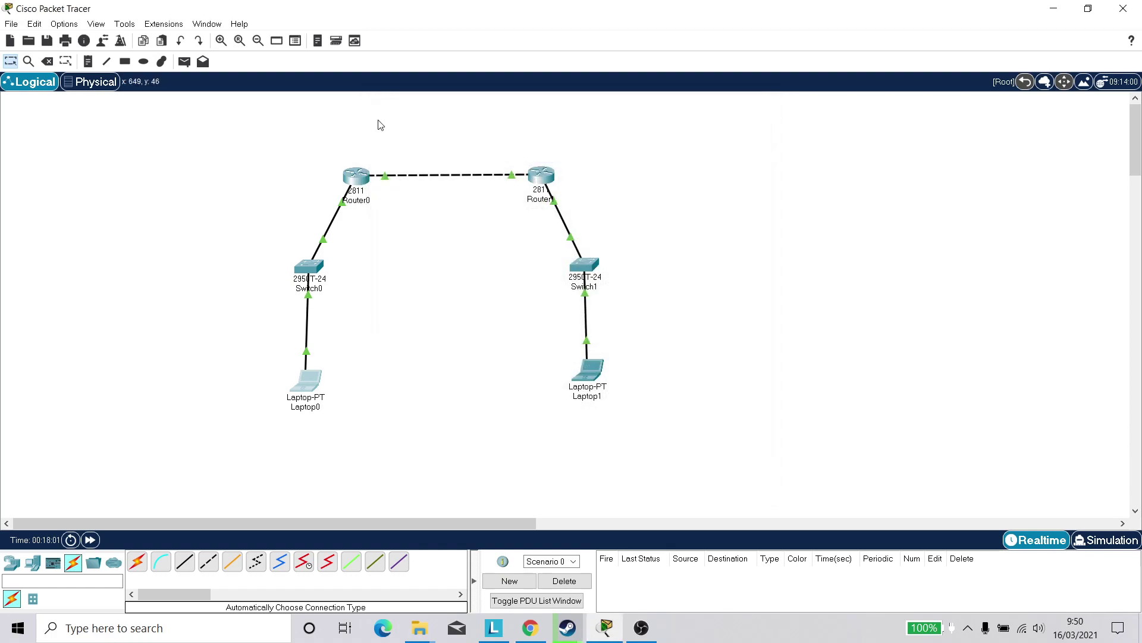
Add a static route on R1 to network 192.168.2.0 255.255.255.0 via next hop 12.12.12.2
{"action": "left_click", "coordinate": [359, 189]}
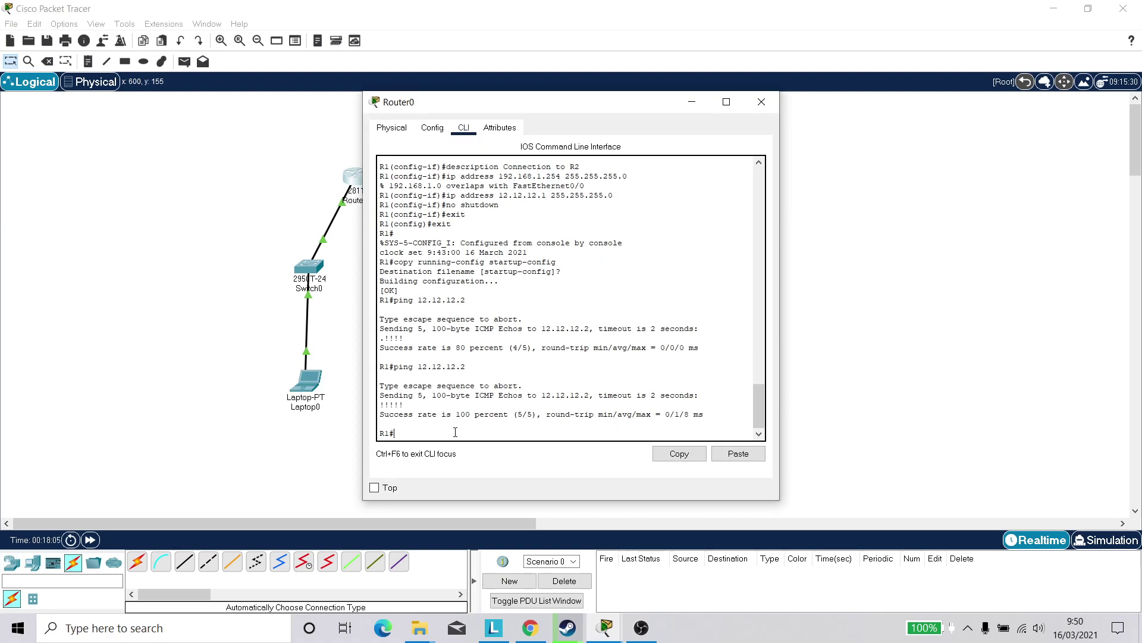
{"action": "type", "text": "config teriminal"}
{"action": "key", "text": "Return"}
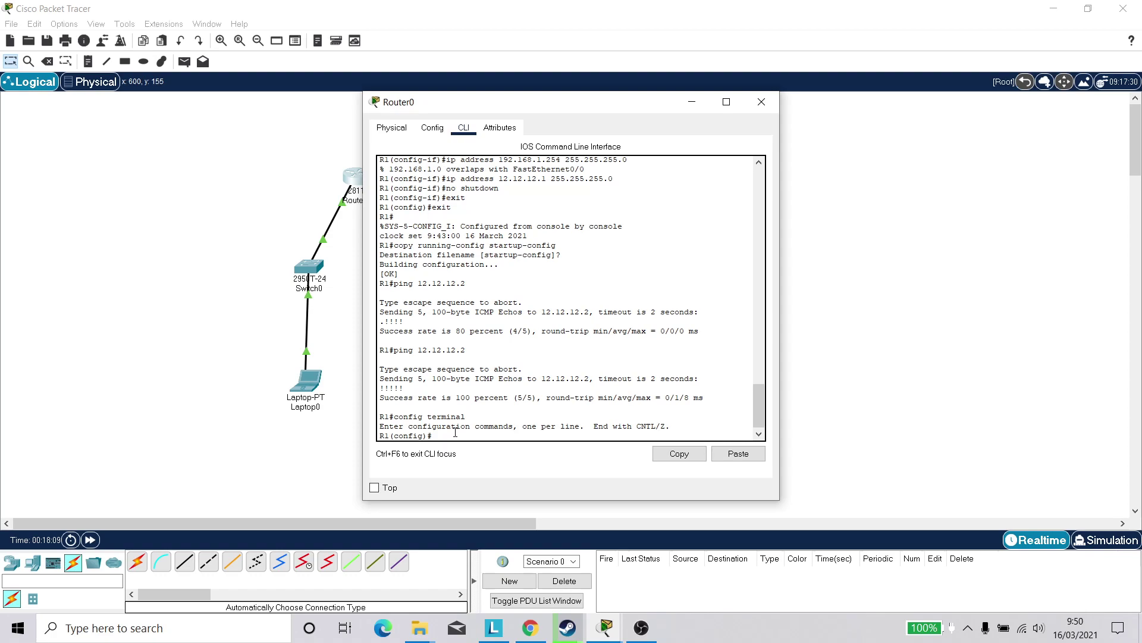
{"action": "type", "text": "ip route"}
{"action": "type", "text": "192.168.2.0 255.255.255.0"}
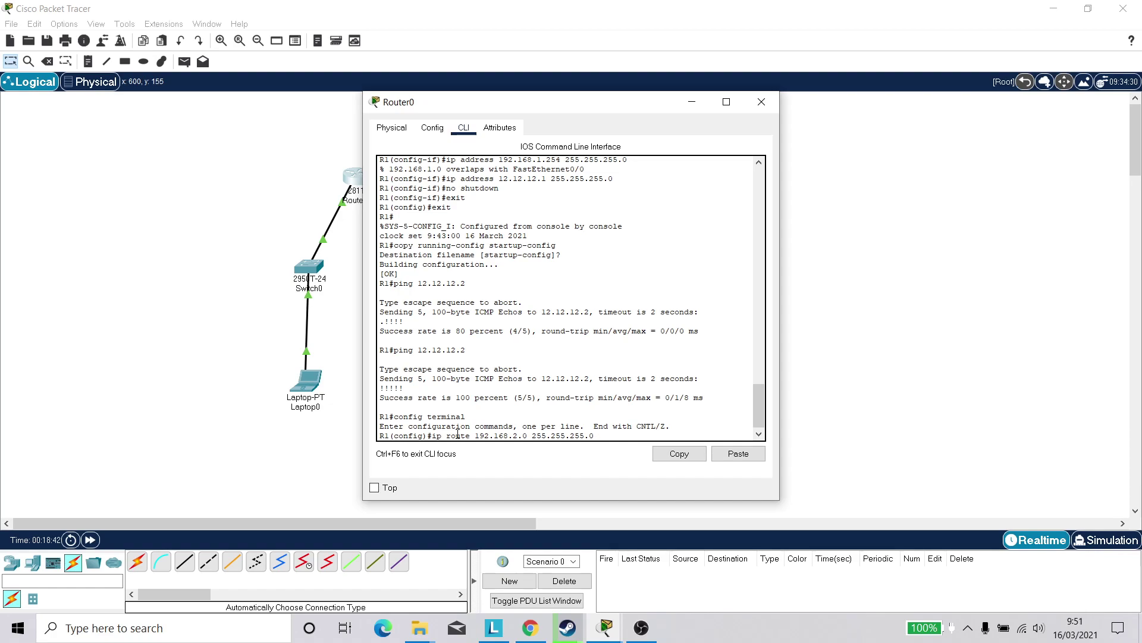
{"action": "type", "text": "12.12.12.2"}
{"action": "key", "text": "Return"}
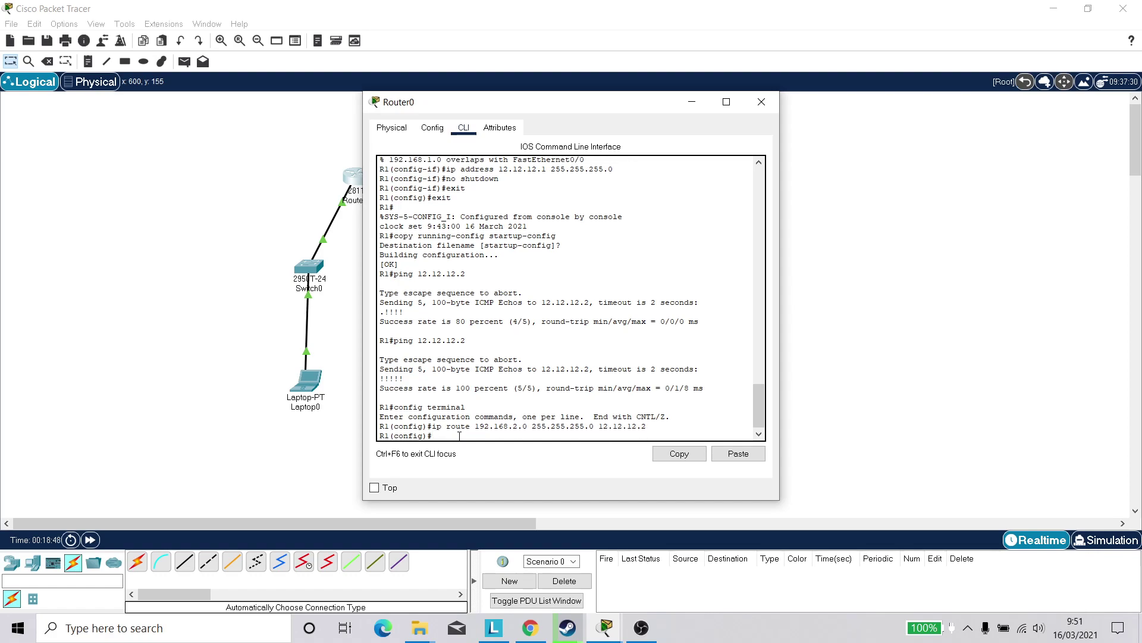
{"action": "left_click", "coordinate": [762, 102]}
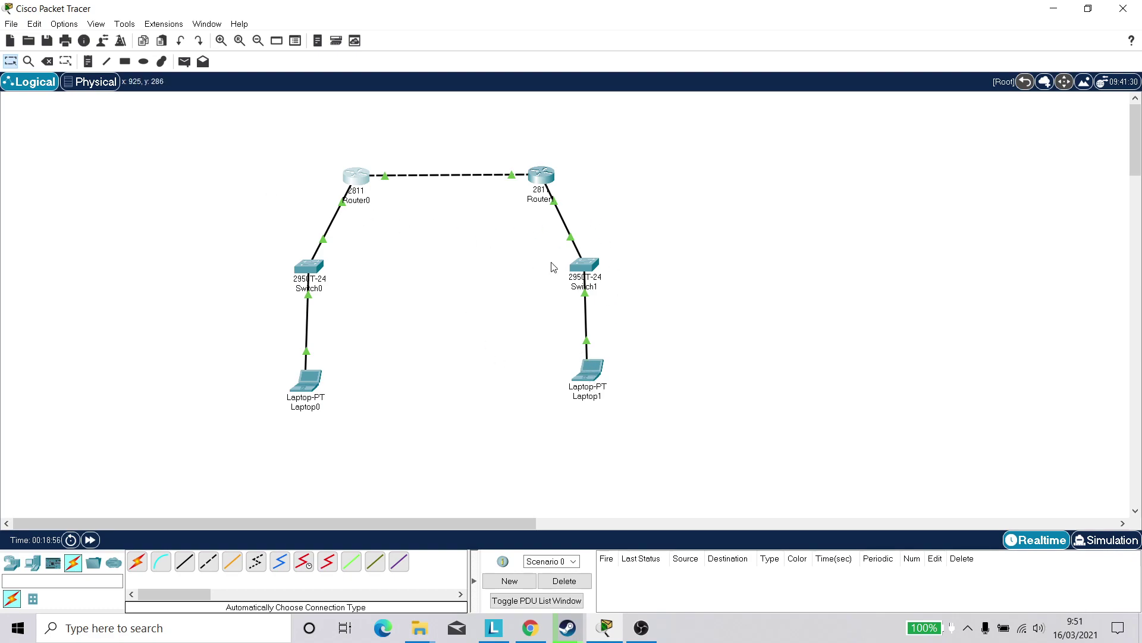
Add a static route on R2 to network 192.168.1.0 255.255.255.0 via next hop 12.12.12.1, and close the router's window
{"action": "left_click", "coordinate": [547, 175]}
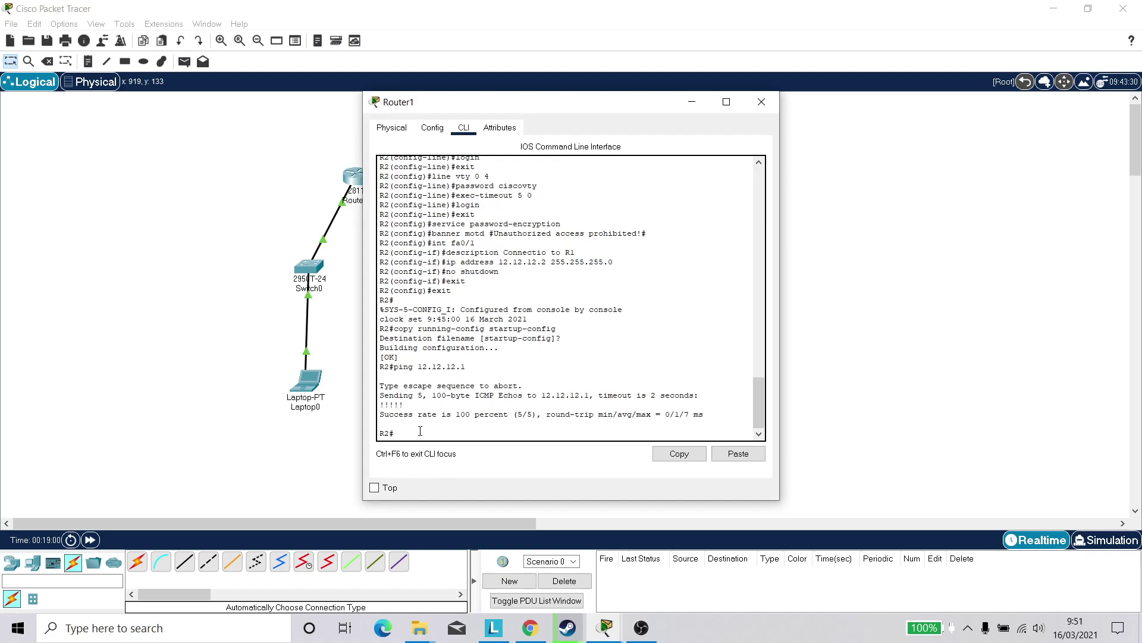
{"action": "type", "text": "config terminal"}
{"action": "key", "text": "Return"}
{"action": "type", "text": "ip route 19"}
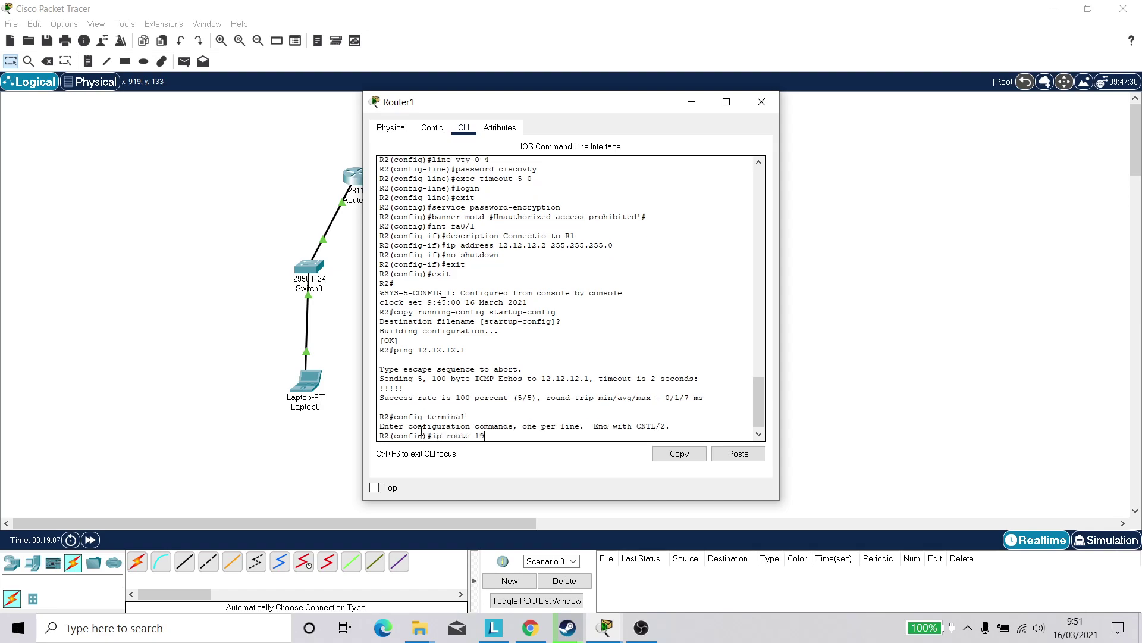
{"action": "type", "text": "2.168.1.0 255.255.255.0 12.12.12.1"}
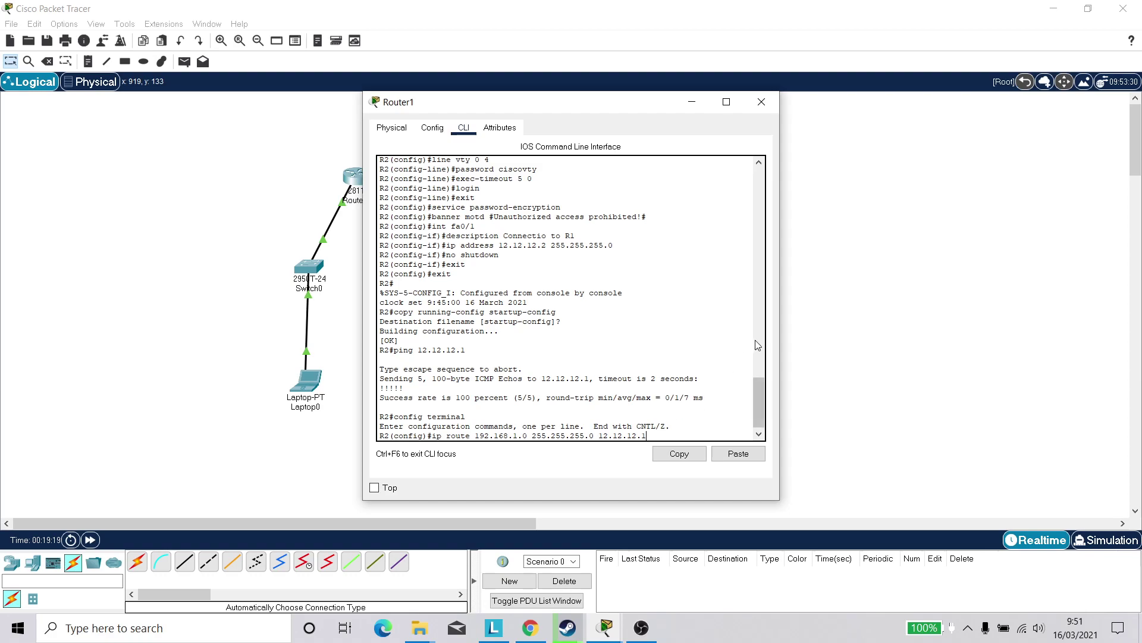
{"action": "key", "text": "Return"}
{"action": "left_click", "coordinate": [761, 101]}
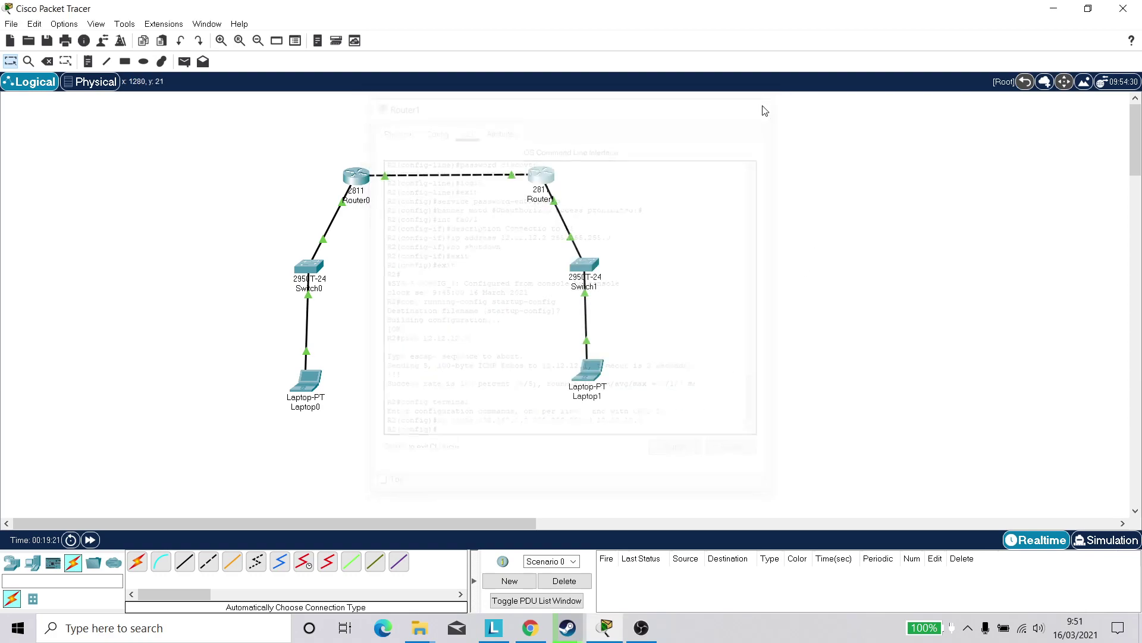
Ping 192.168.2.1 from Laptop0's Command Prompt to test the route to the remote LAN, and close the laptop's window
{"action": "left_click", "coordinate": [304, 391]}
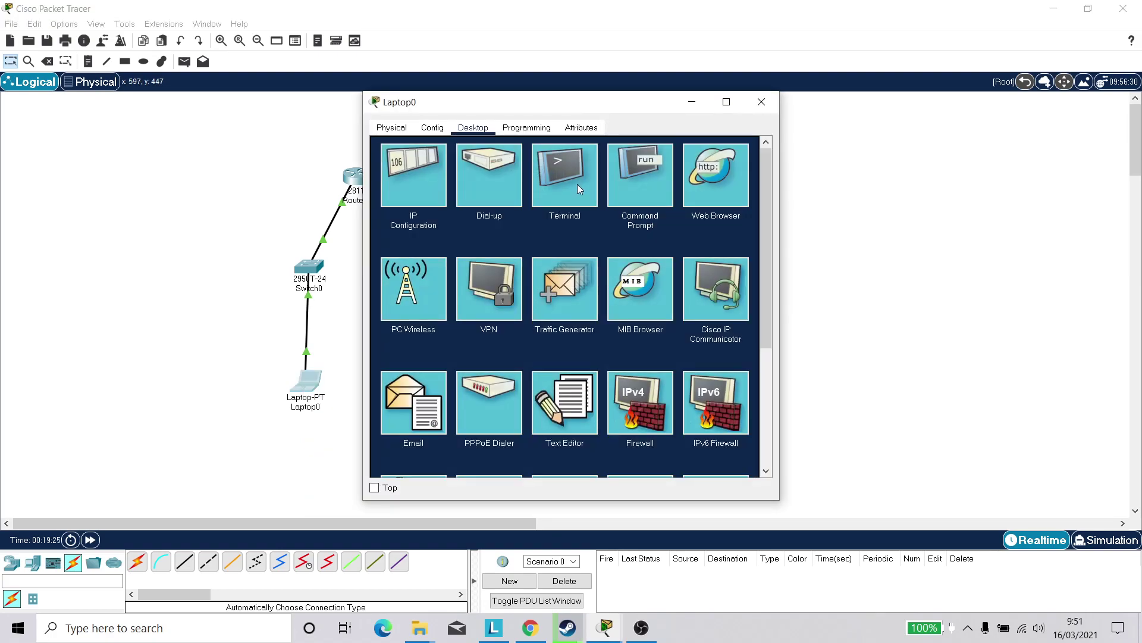
{"action": "left_click", "coordinate": [655, 170]}
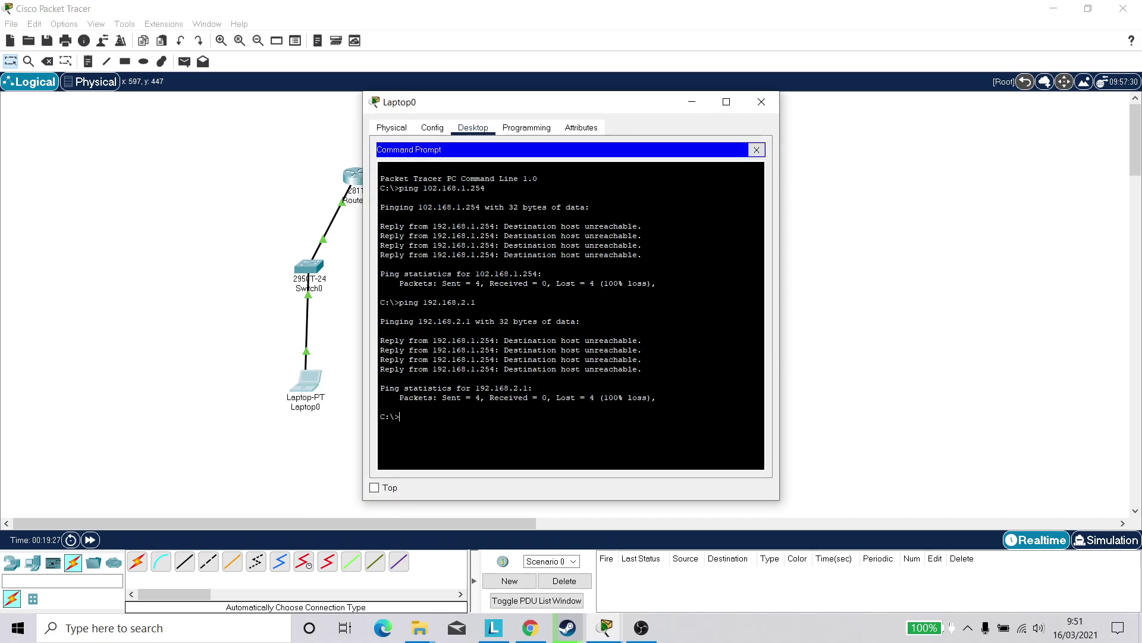
{"action": "type", "text": "ping 192.168"}
{"action": "key", "text": "BackSpace"}
{"action": "key", "text": "BackSpace"}
{"action": "key", "text": "BackSpace"}
{"action": "type", "text": "2.1"}
{"action": "key", "text": "Return"}
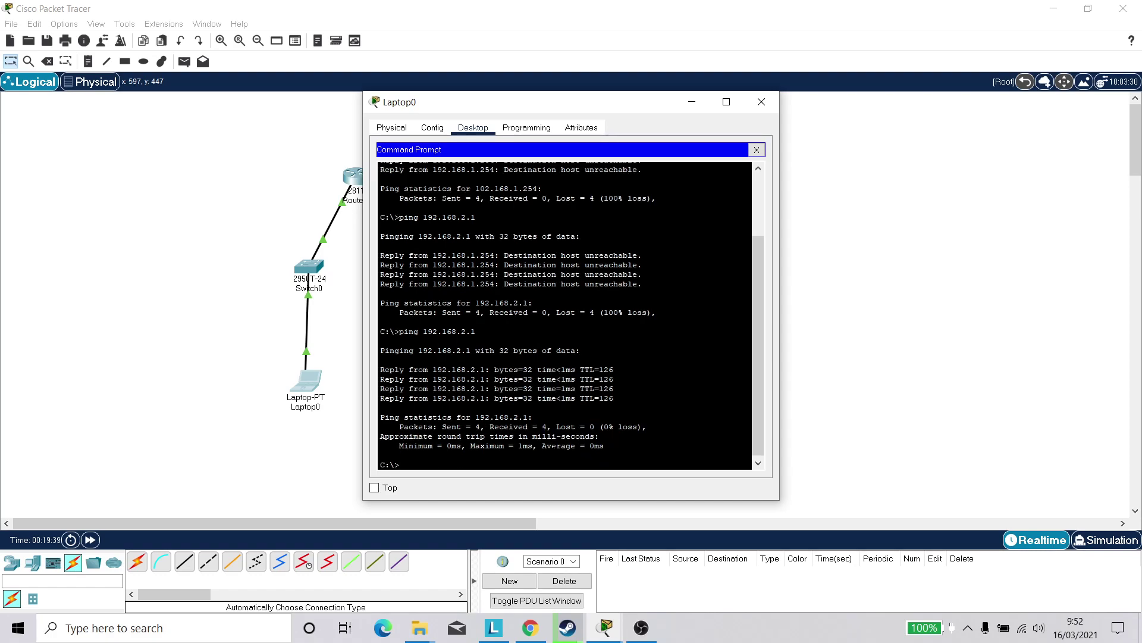
{"action": "left_click", "coordinate": [763, 101]}
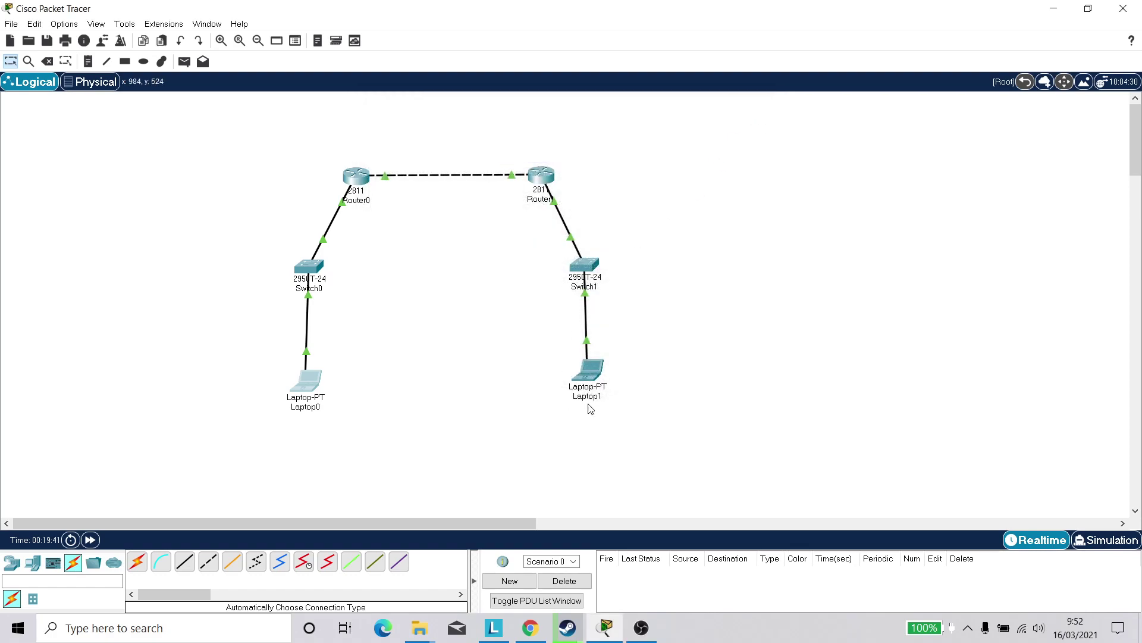
Ping 192.168.1.1 from Laptop1's Command Prompt to test the reverse direction, and close the laptop's window
{"action": "left_click", "coordinate": [586, 376]}
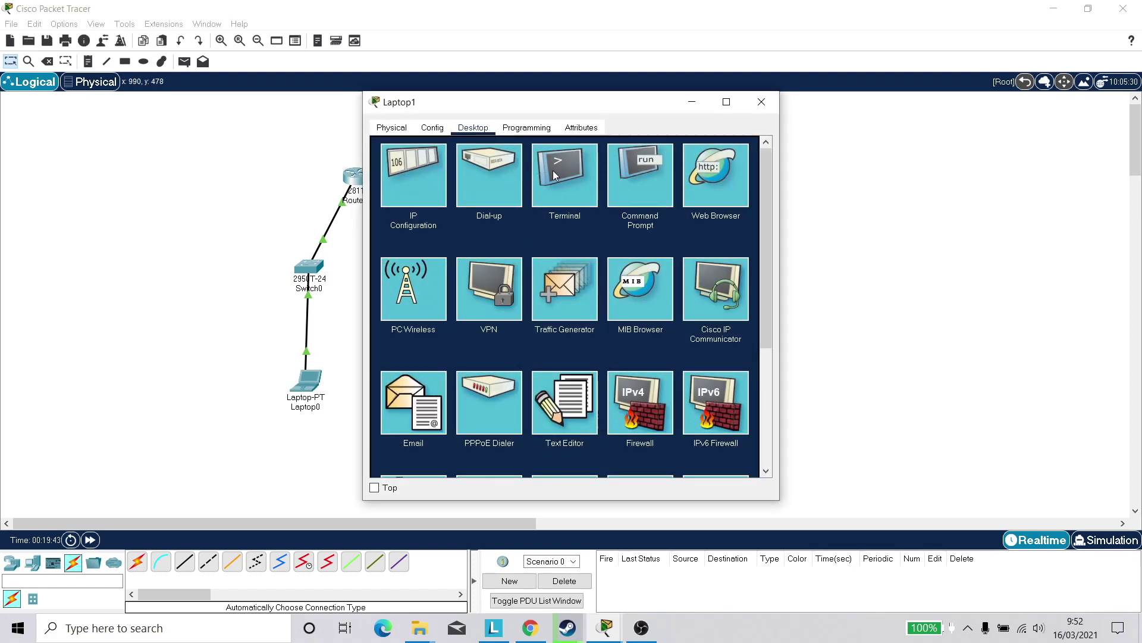
{"action": "left_click", "coordinate": [619, 169]}
{"action": "type", "text": "p"}
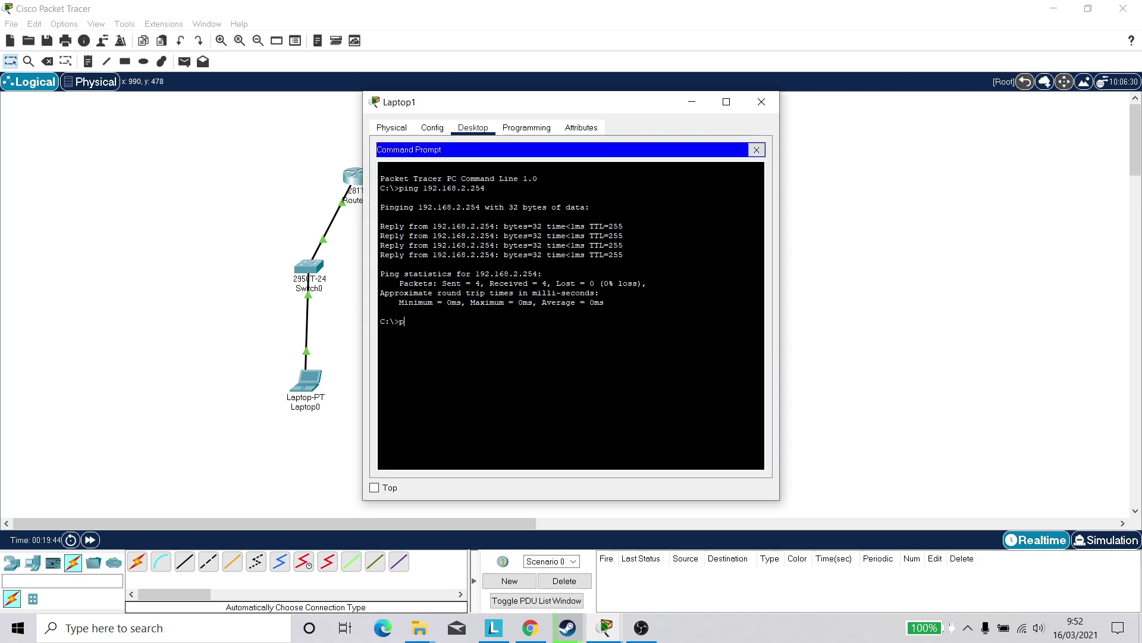
{"action": "type", "text": "ing 192.168.1.1"}
{"action": "key", "text": "Return"}
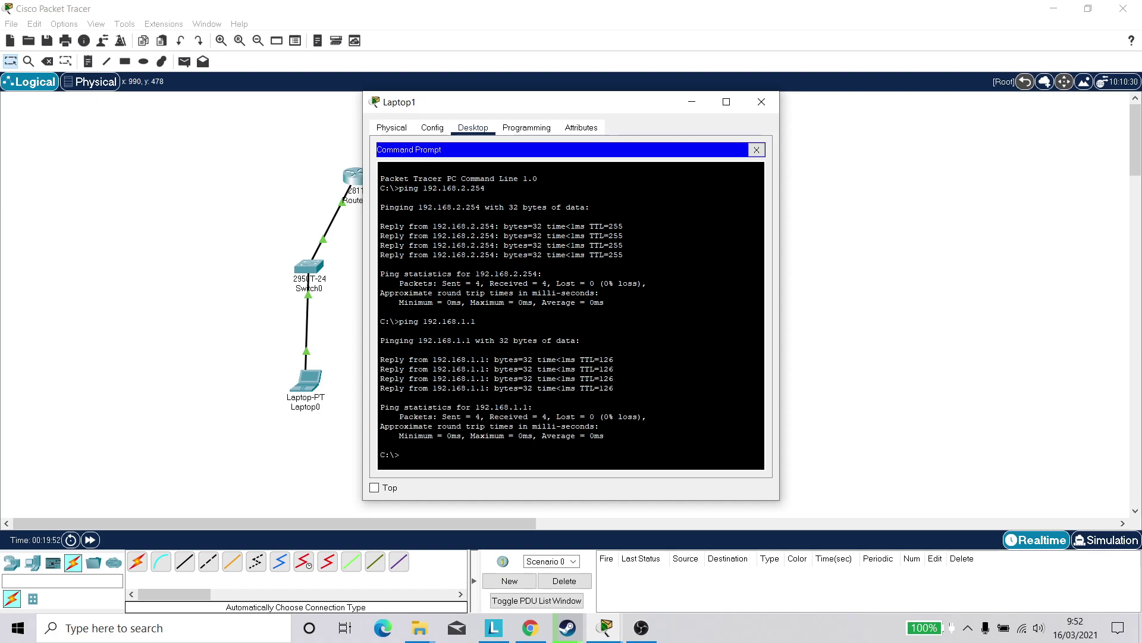
{"action": "left_click", "coordinate": [761, 102]}
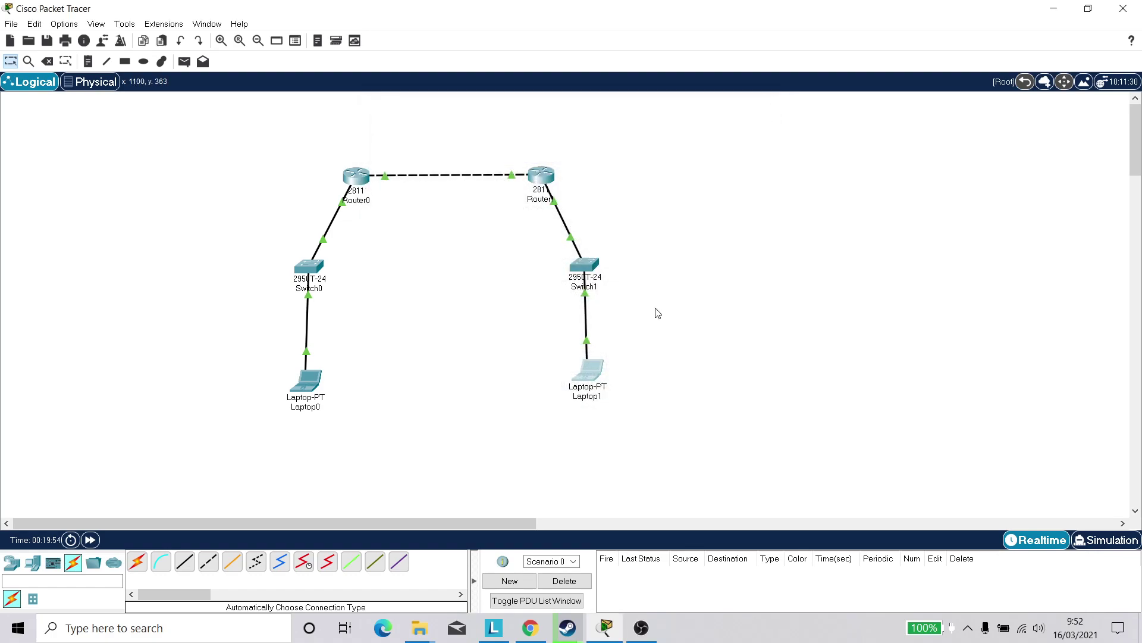